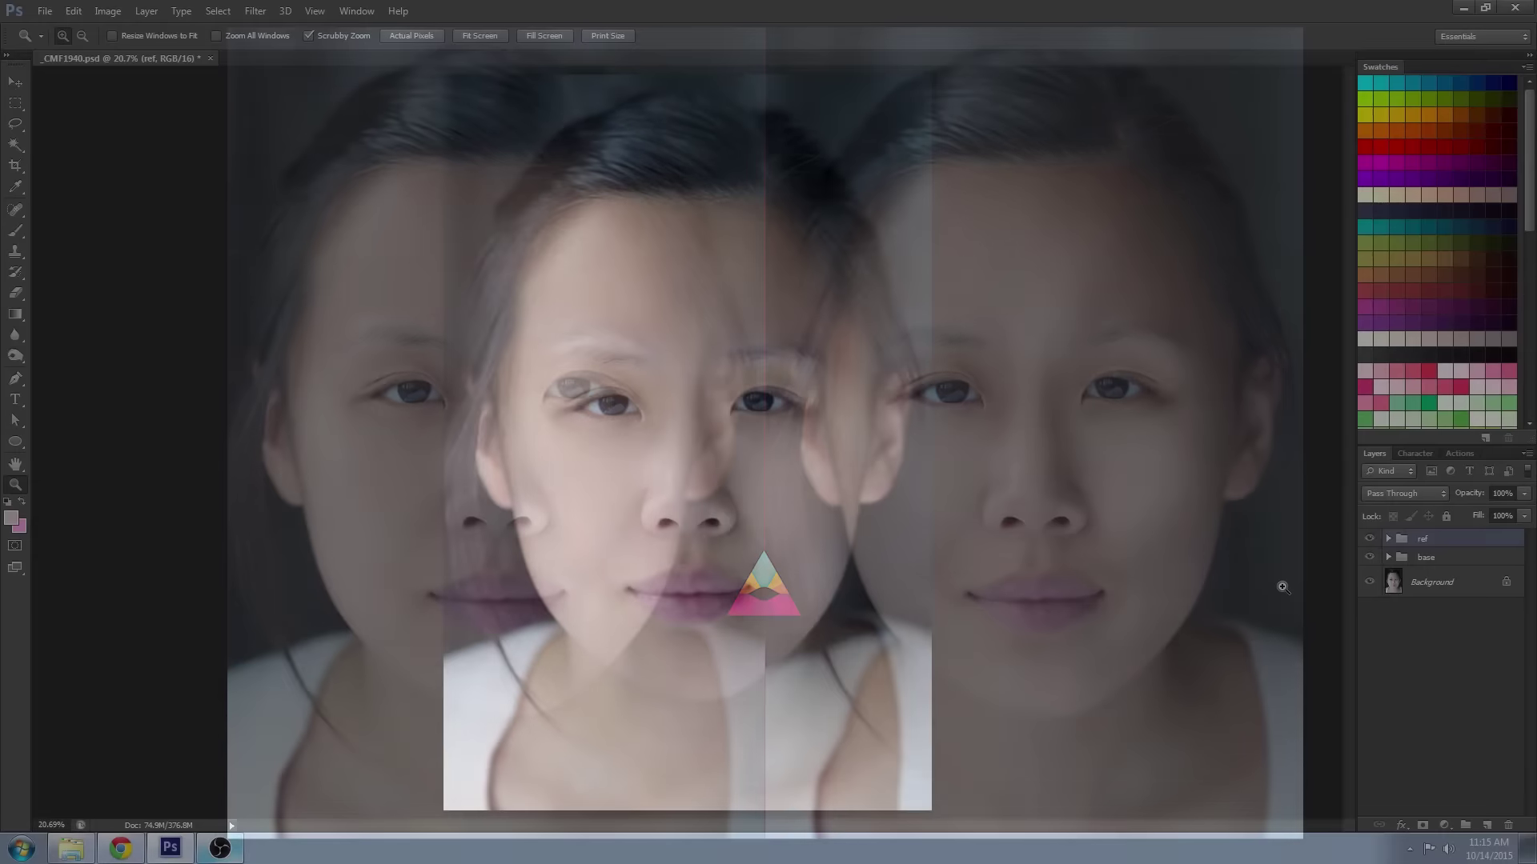
Step: Preview the Ellipse 2 and Layer 6 reference maps inside the ref group, then collapse it
{"action": "left_click", "coordinate": [1388, 538]}
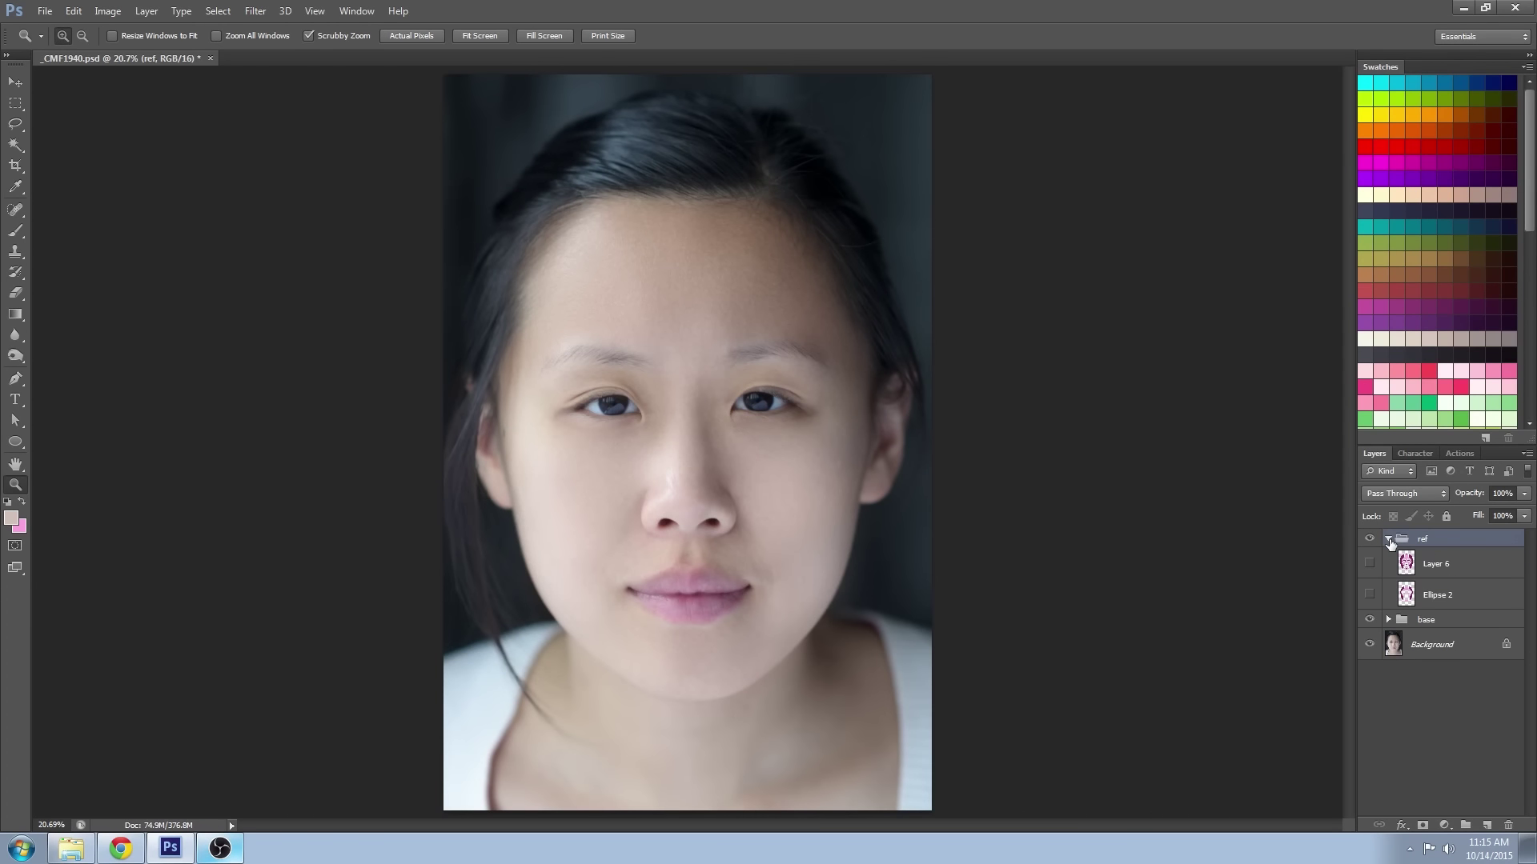
{"action": "left_click", "coordinate": [1370, 595]}
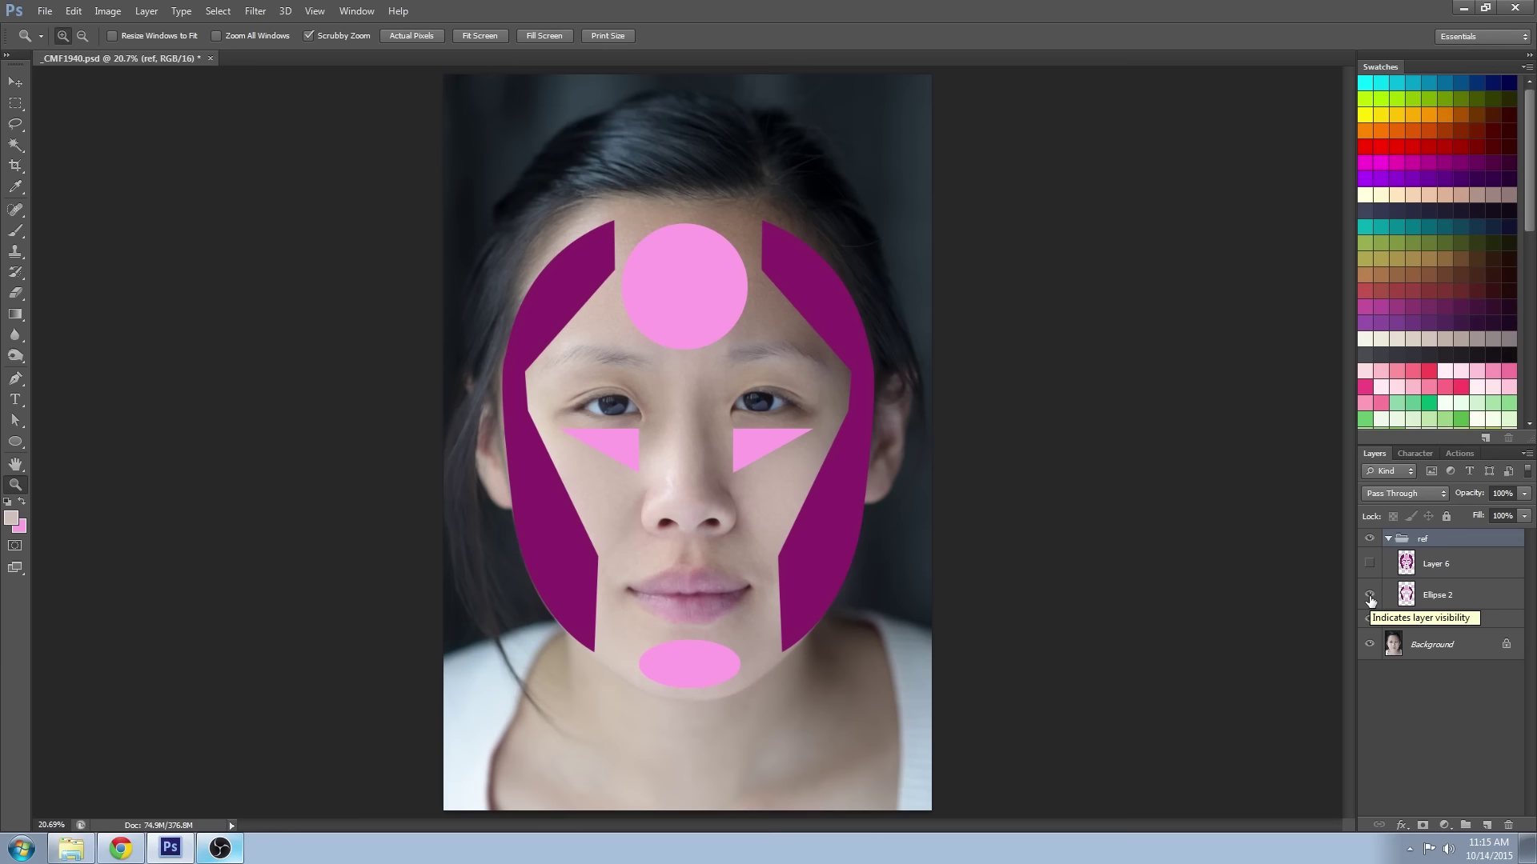
{"action": "left_click", "coordinate": [1369, 594]}
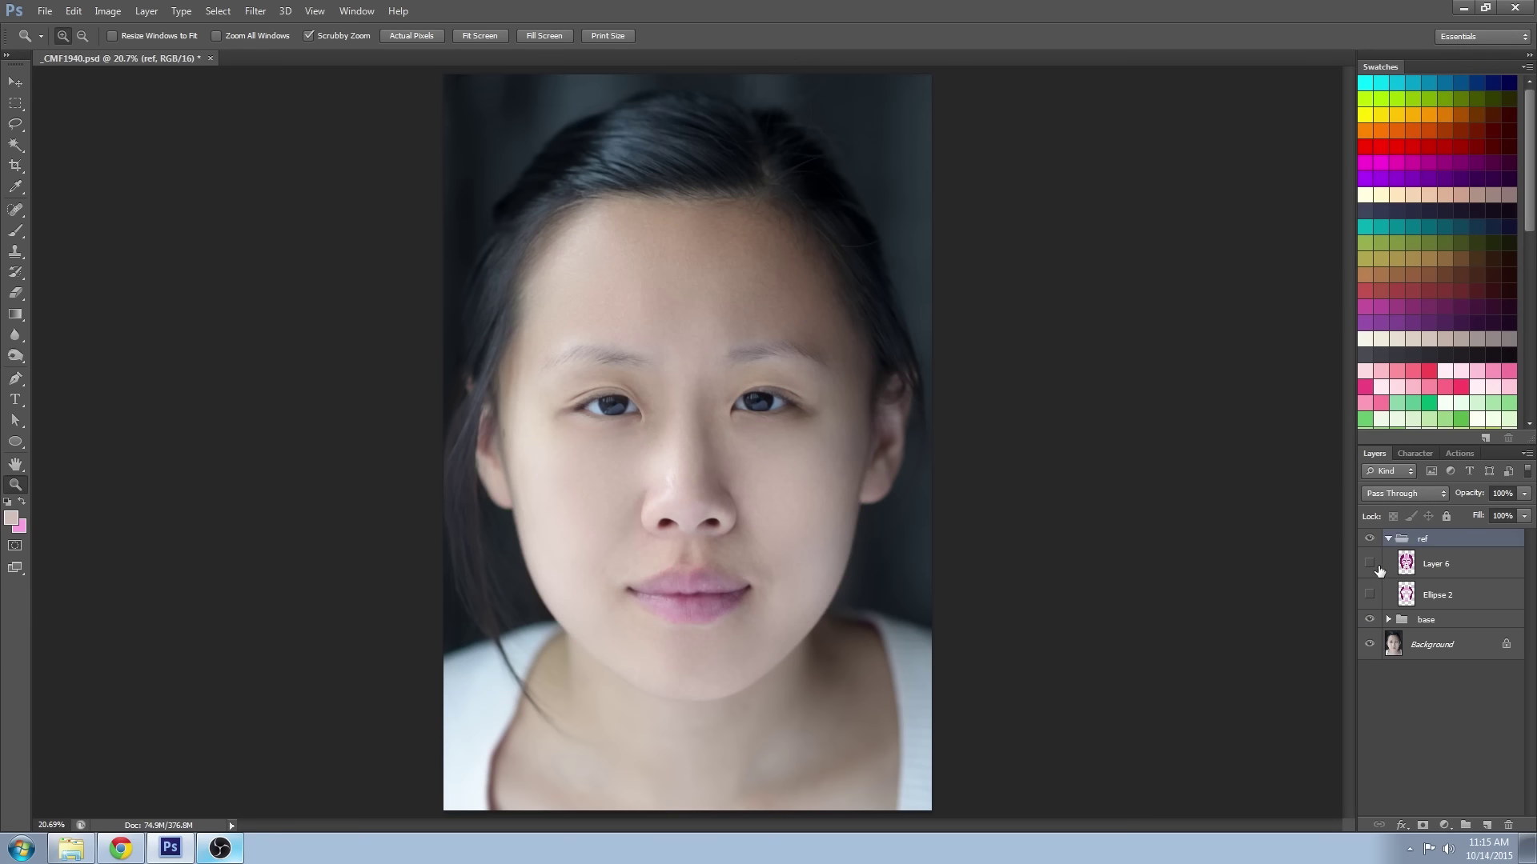
{"action": "left_click", "coordinate": [1370, 564]}
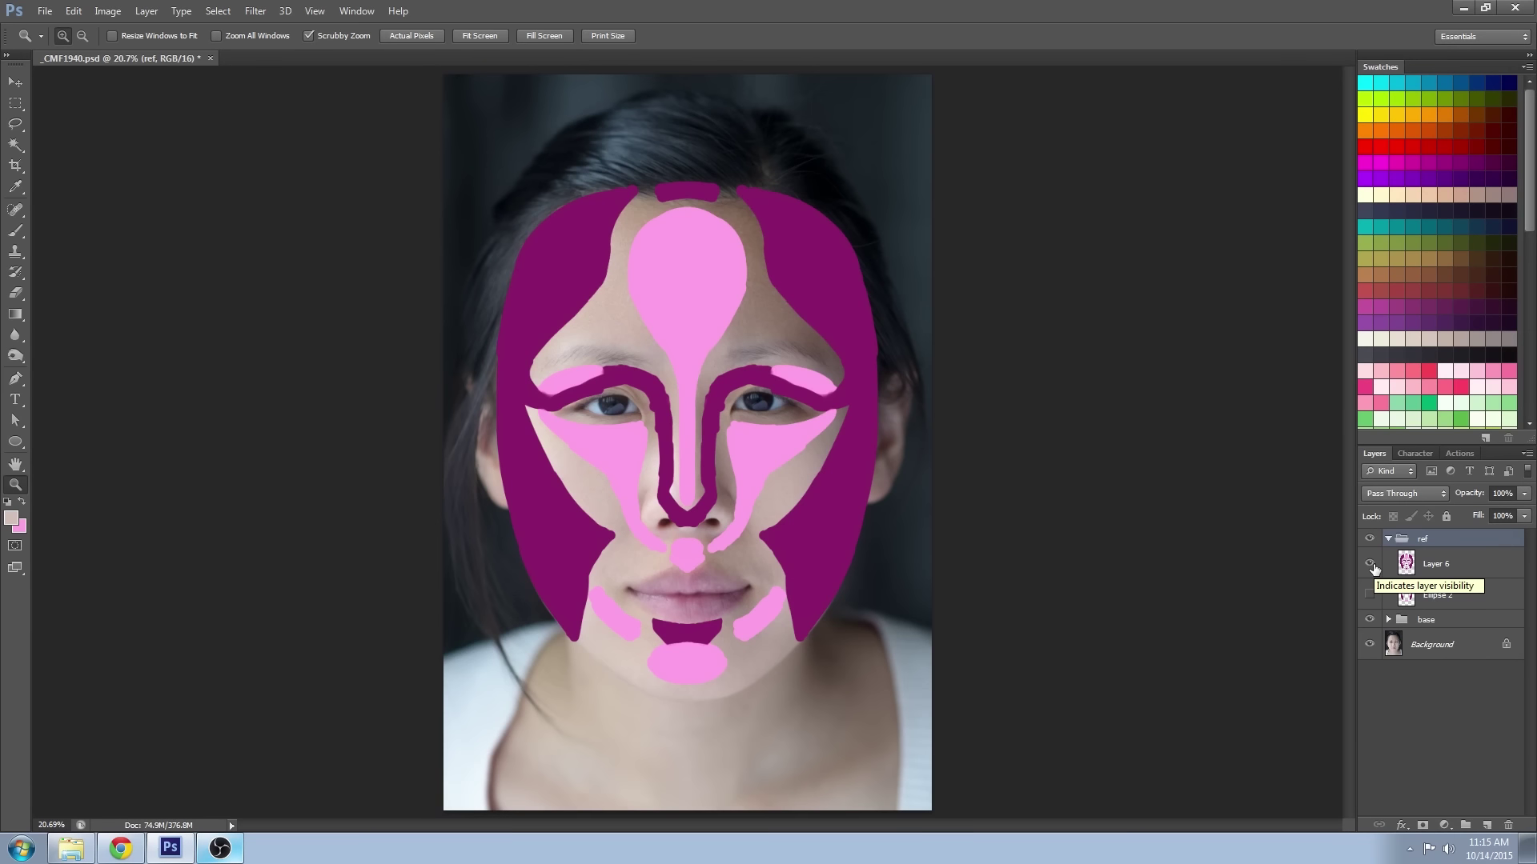
{"action": "left_click", "coordinate": [1369, 564]}
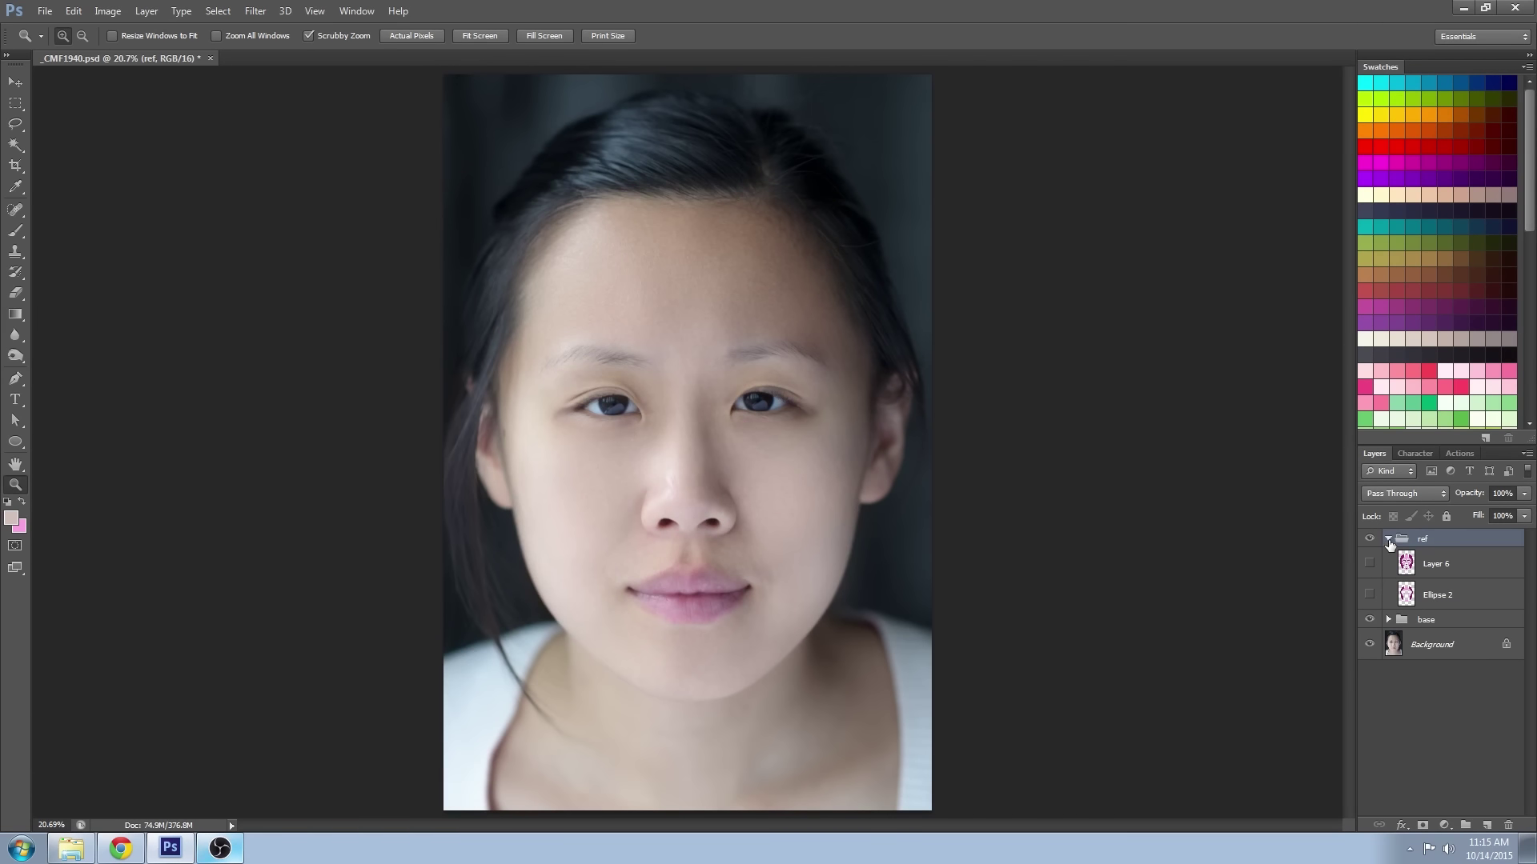
{"action": "left_click", "coordinate": [1389, 539]}
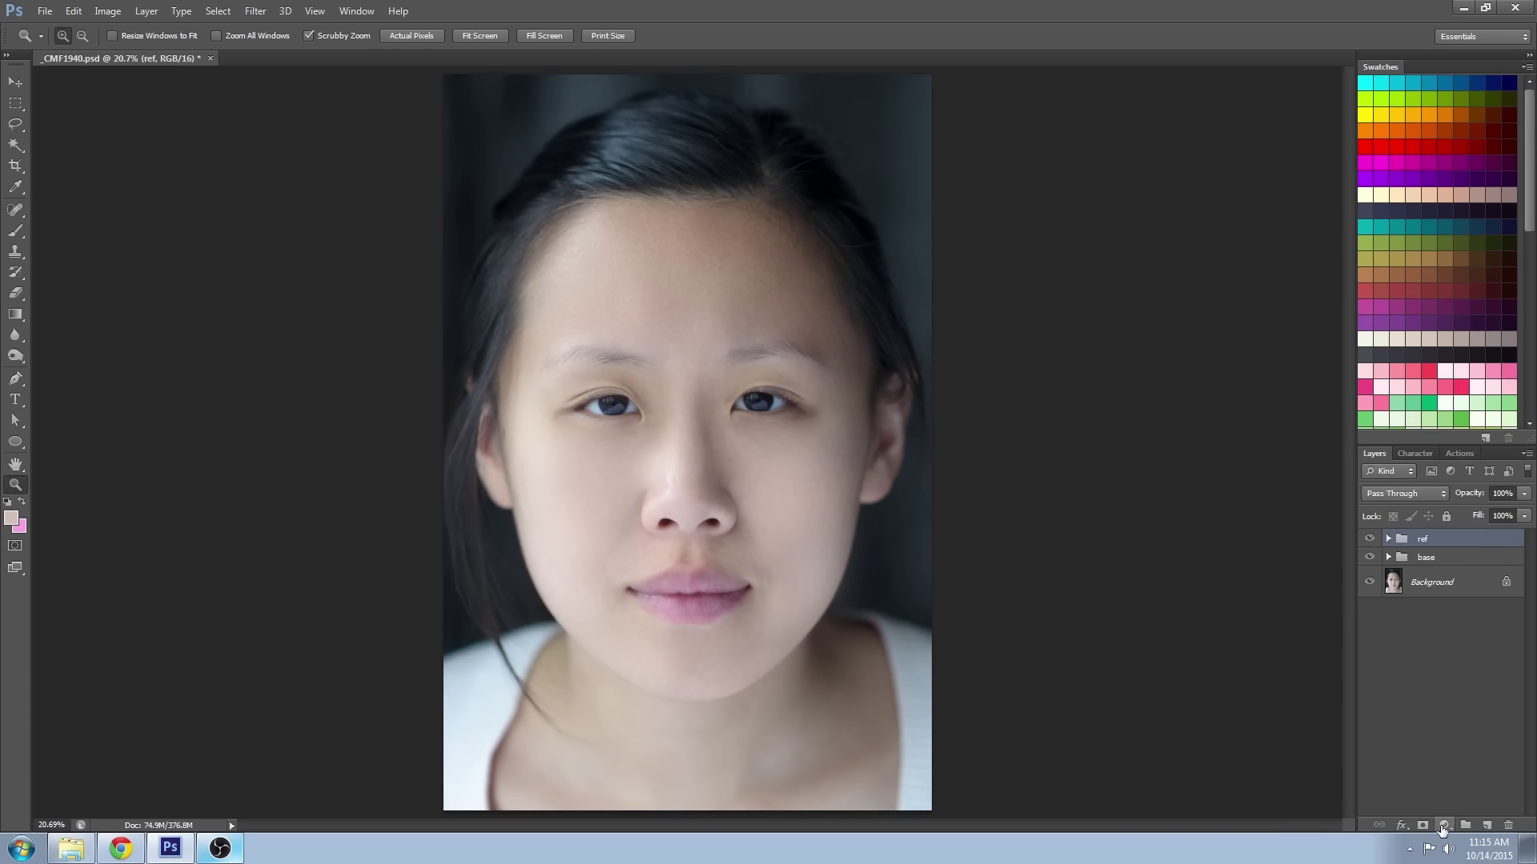
Step: Add a Curves layer with the curve pulled down, invert its mask to black, and name it contour
{"action": "left_click", "coordinate": [1443, 826]}
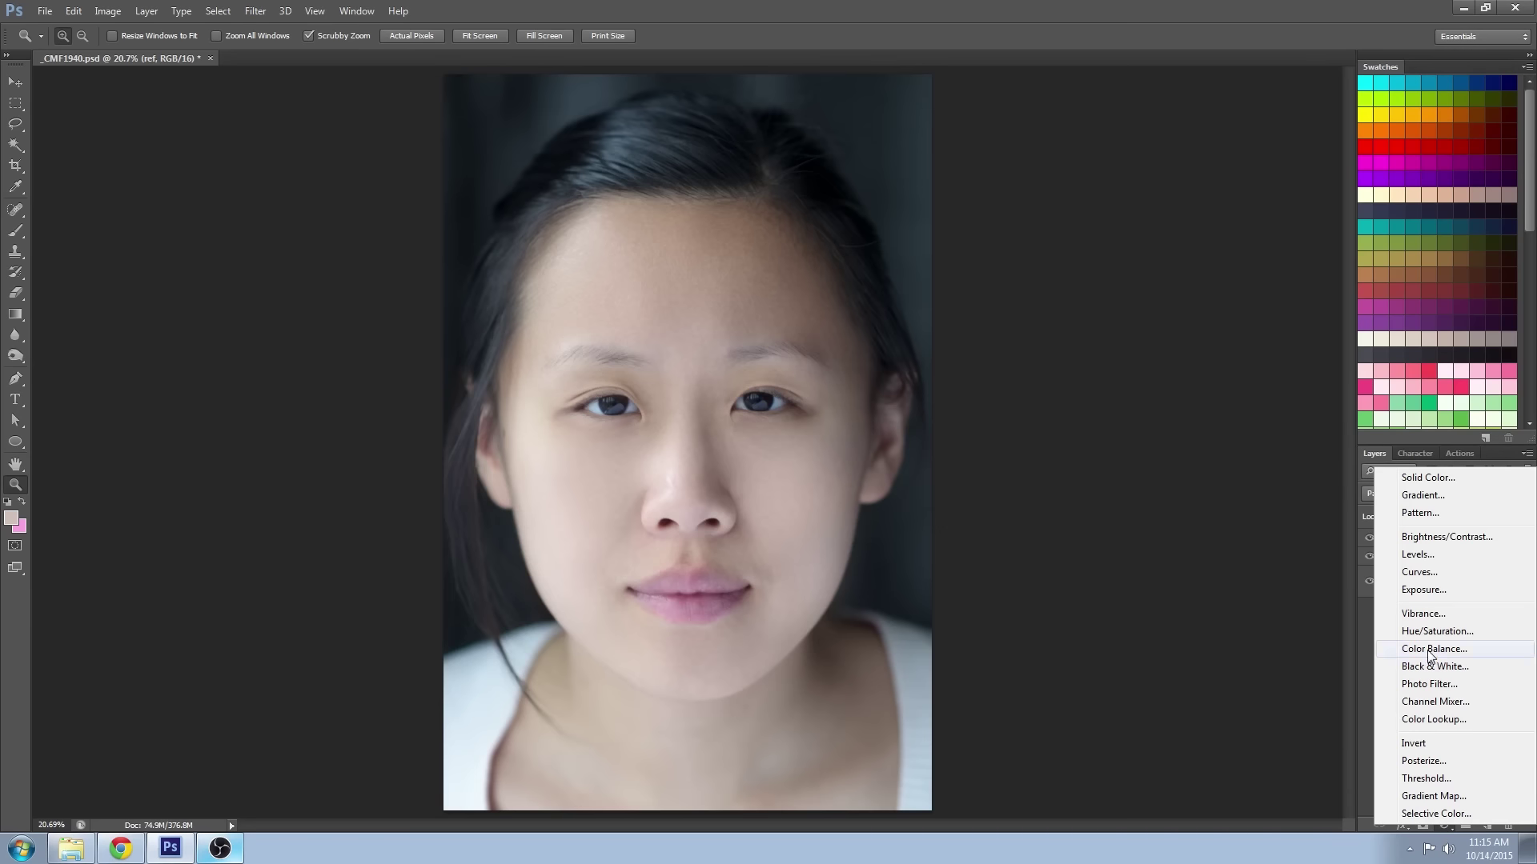
{"action": "left_click", "coordinate": [1428, 573]}
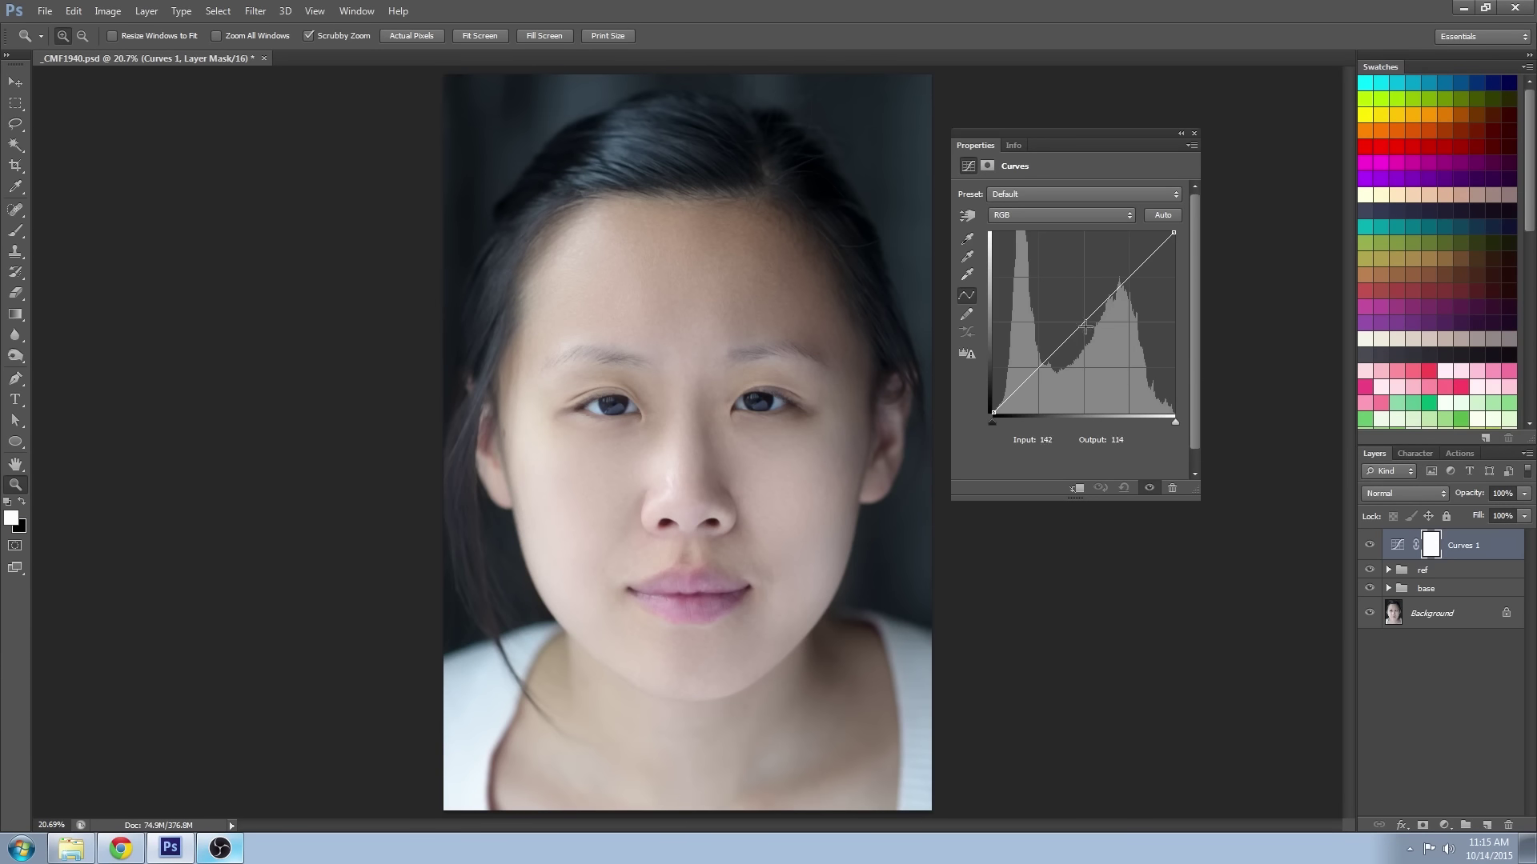
{"action": "left_click_drag", "start_coordinate": [1110, 296], "coordinate": [1113, 328]}
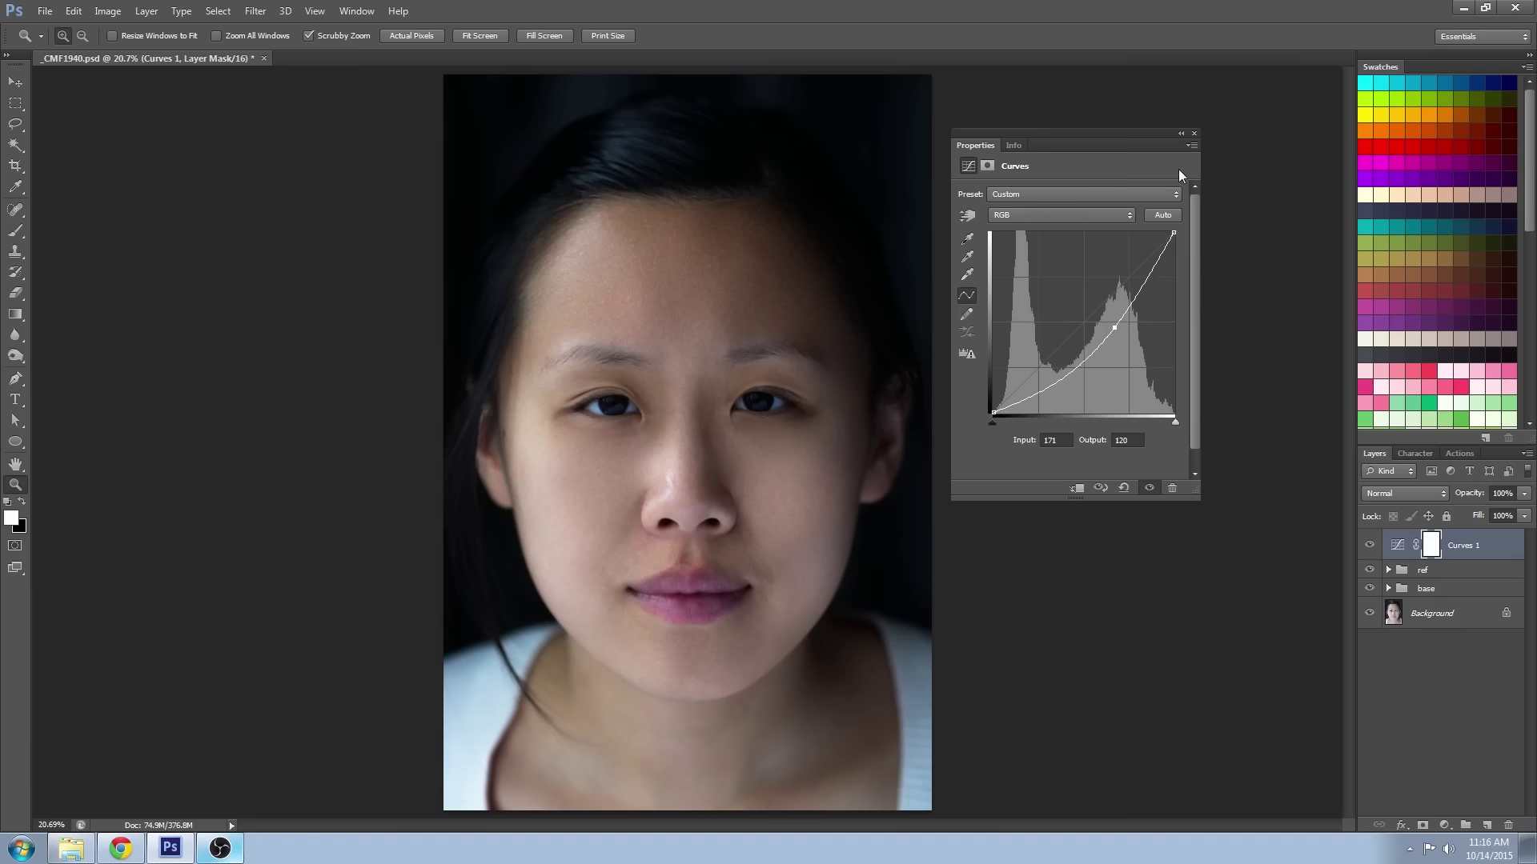
{"action": "left_click", "coordinate": [1192, 135]}
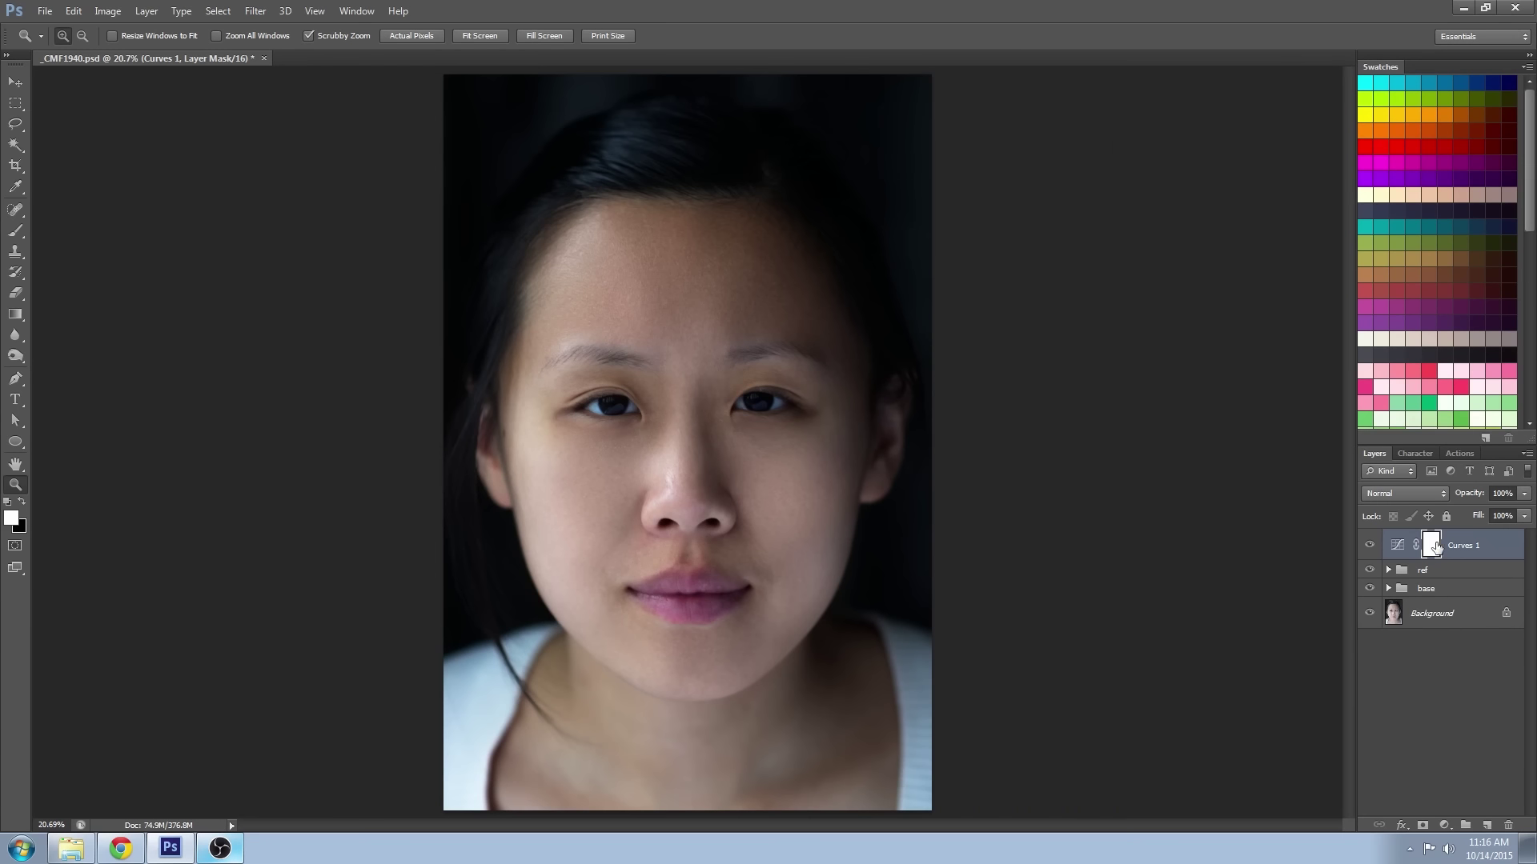
{"action": "key", "text": "ctrl+i"}
{"action": "double_click", "coordinate": [1465, 547]}
{"action": "type", "text": "co"}
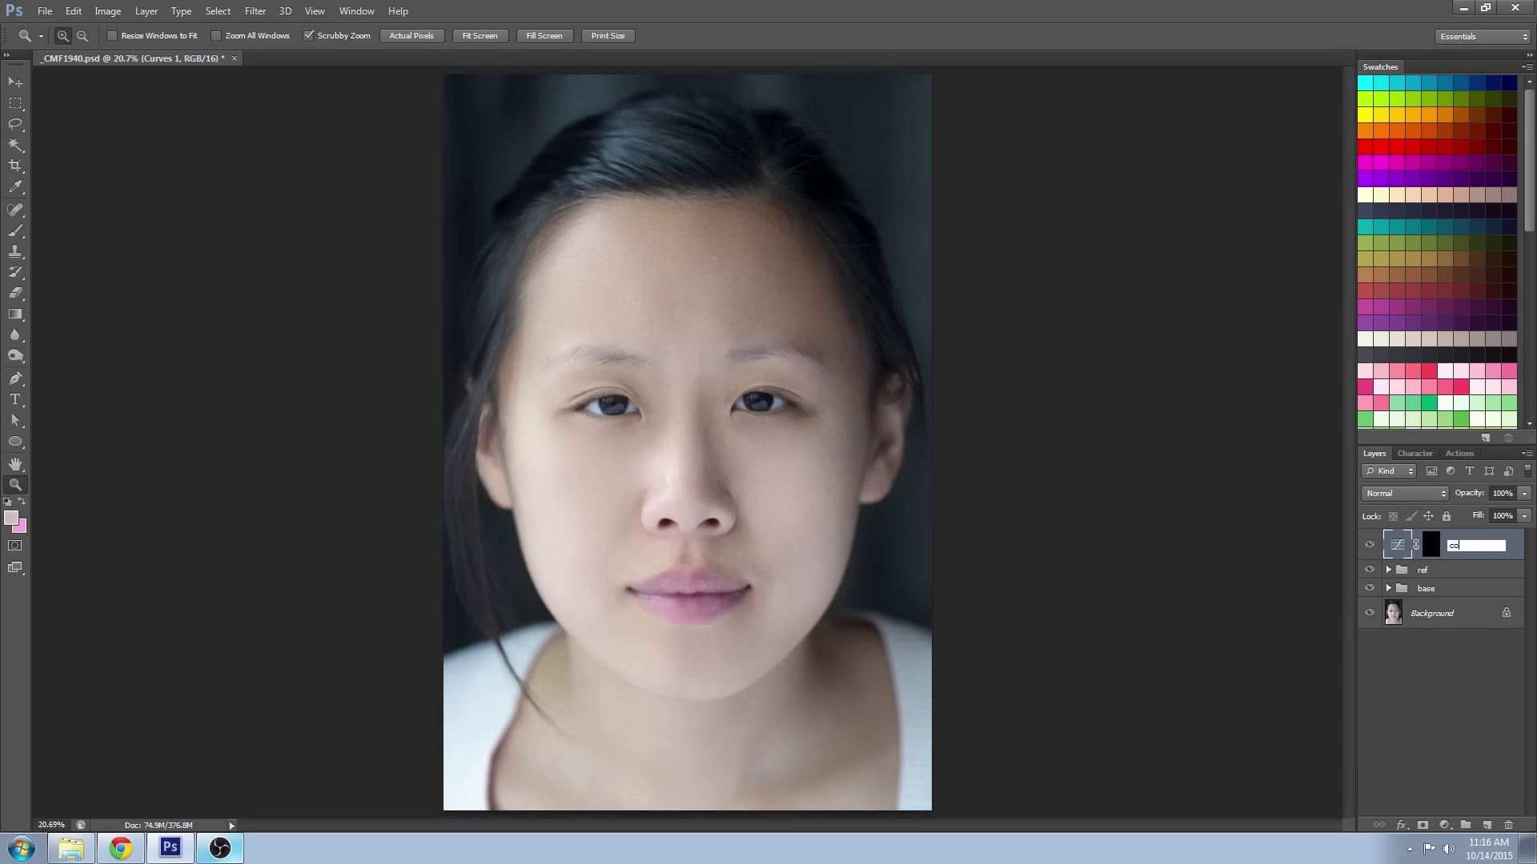
{"action": "type", "text": "ntour"}
{"action": "key", "text": "Return"}
Step: Add a second Curves layer with the curve bent upward, name it highlight, and invert its mask to black
{"action": "left_click", "coordinate": [1445, 825]}
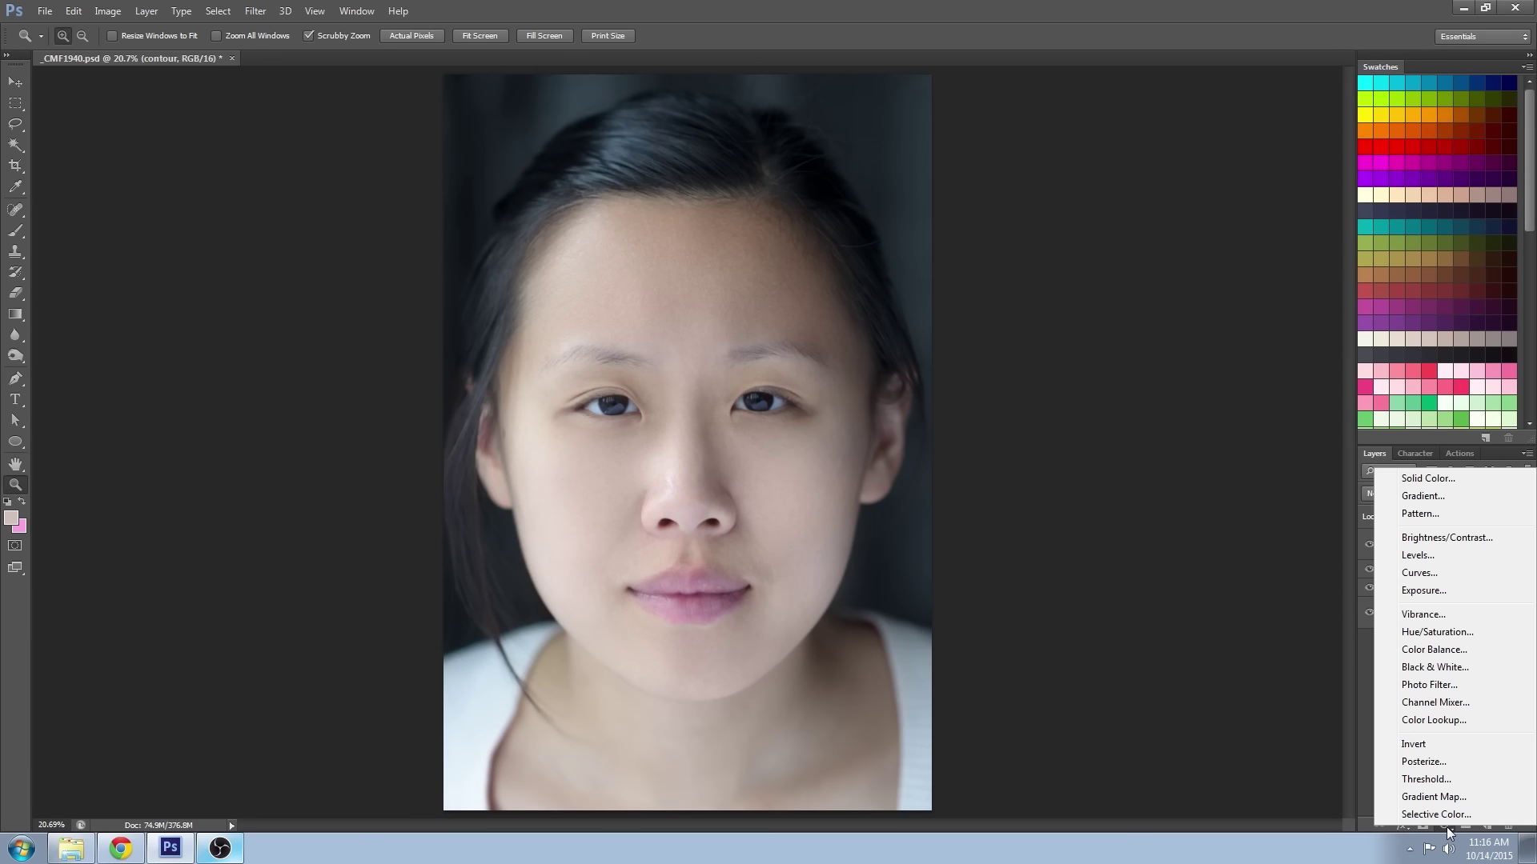
{"action": "left_click", "coordinate": [1432, 573]}
{"action": "left_click_drag", "start_coordinate": [1082, 322], "coordinate": [1060, 316]}
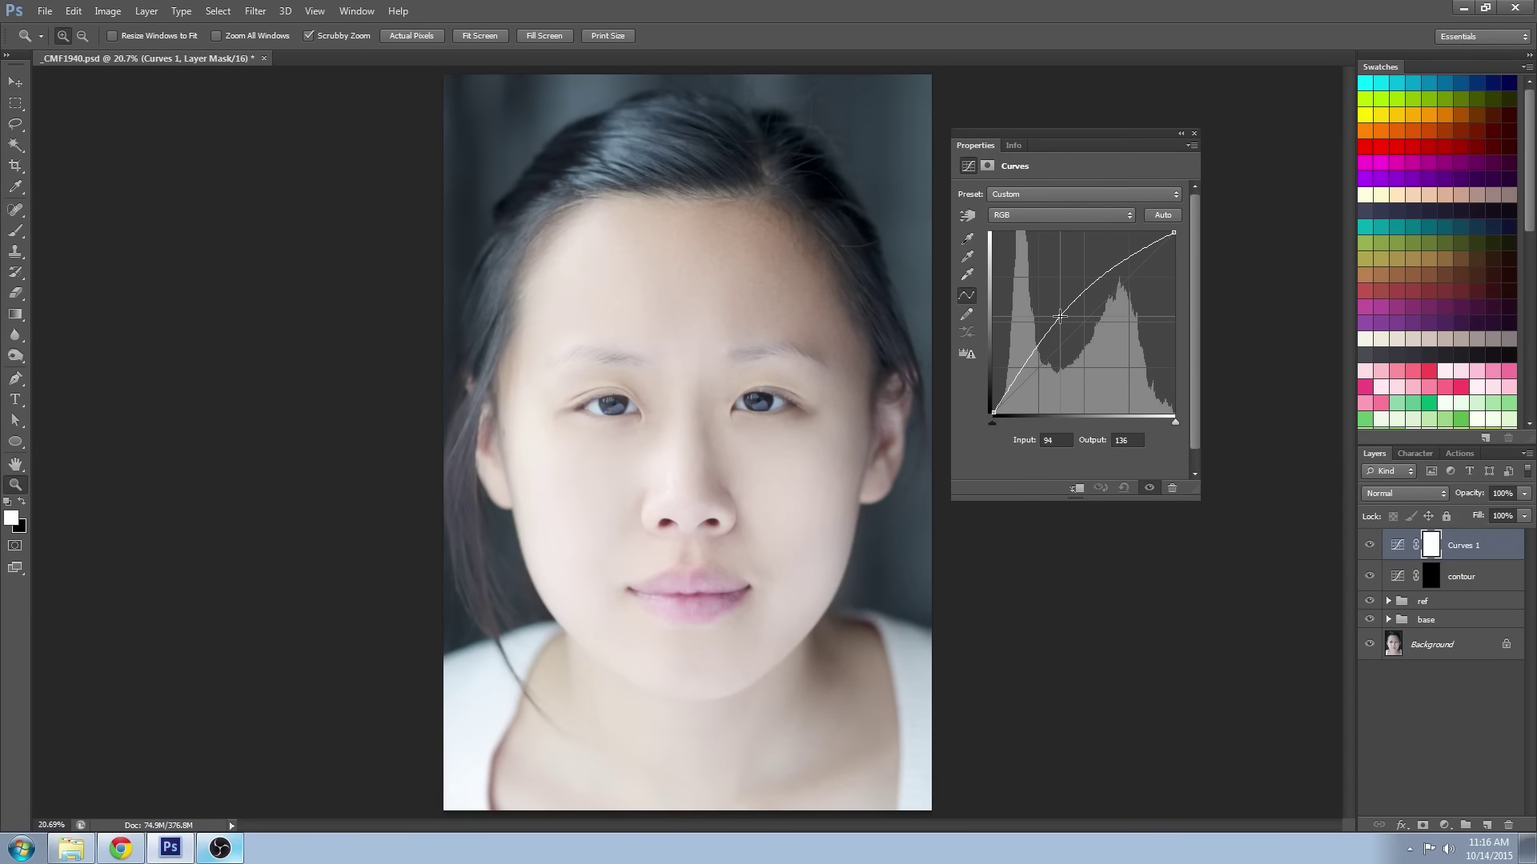
{"action": "double_click", "coordinate": [1463, 545]}
{"action": "type", "text": "highlight"}
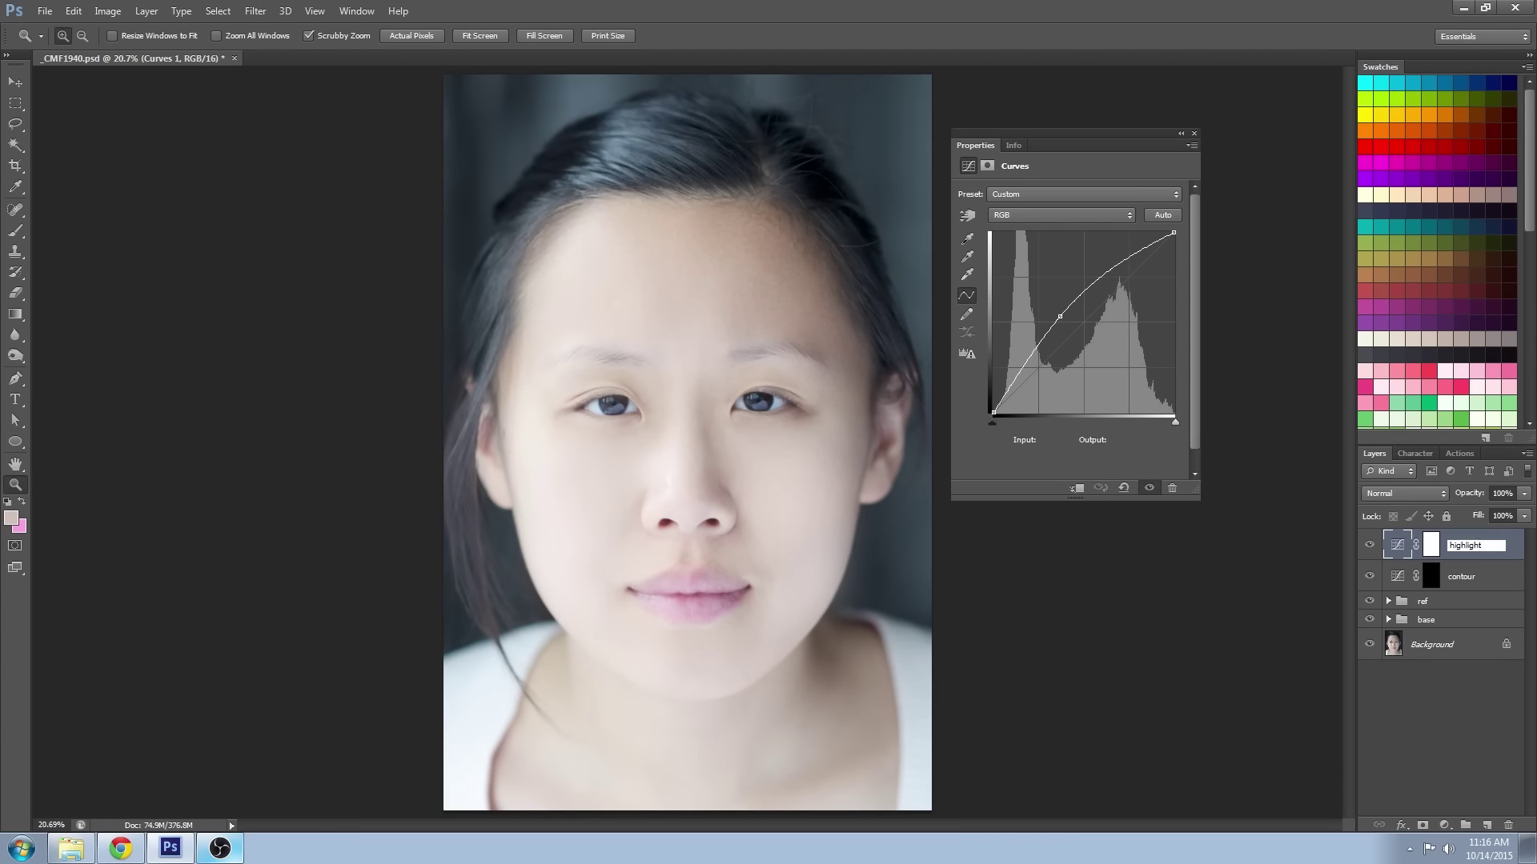
{"action": "key", "text": "Return"}
{"action": "left_click", "coordinate": [1430, 545]}
{"action": "key", "text": "ctrl+i"}
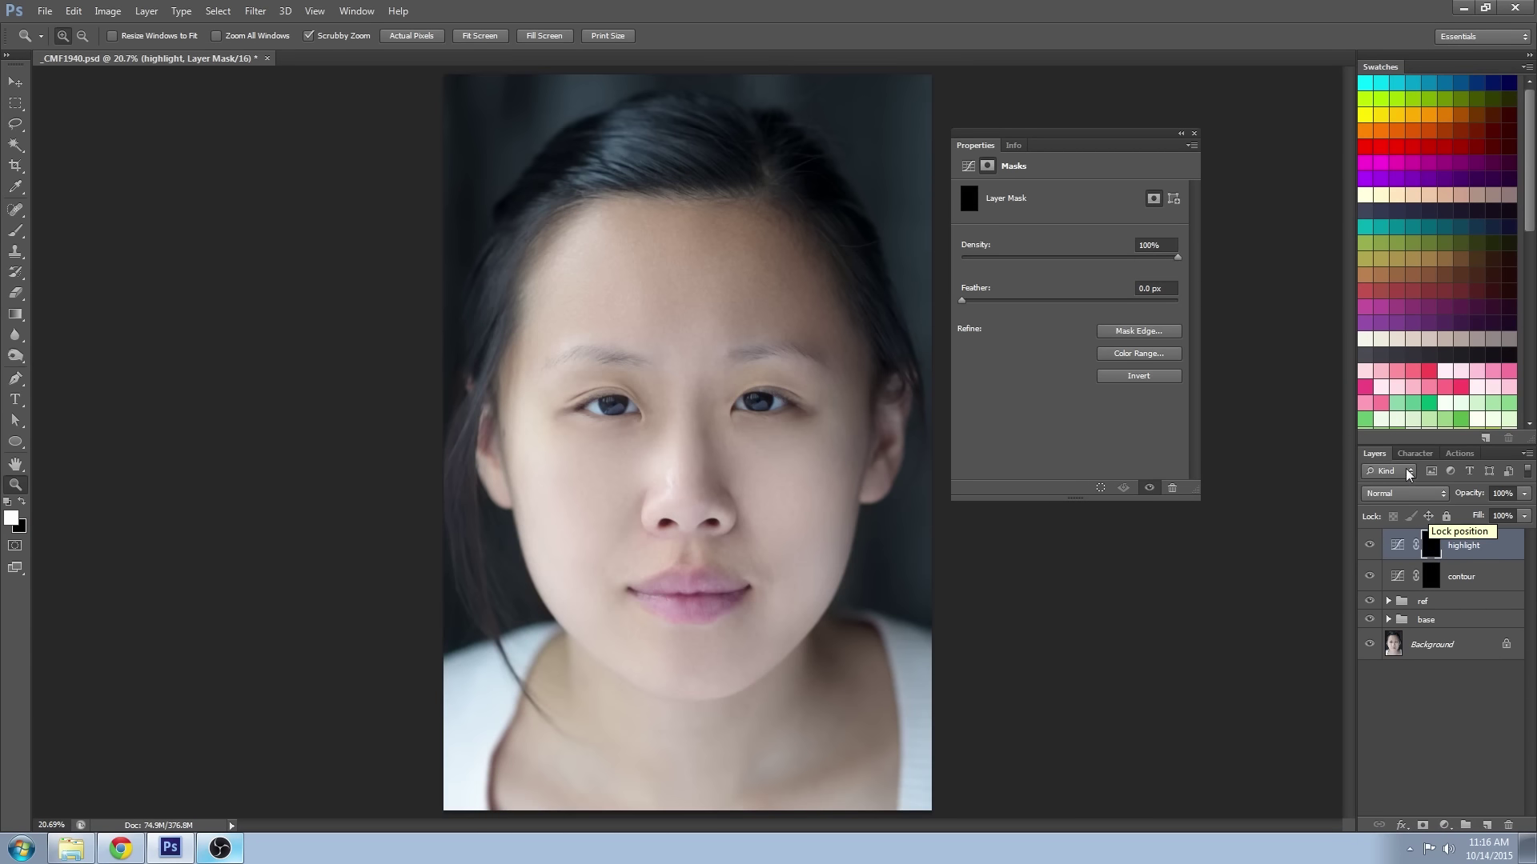
{"action": "left_click", "coordinate": [1194, 135]}
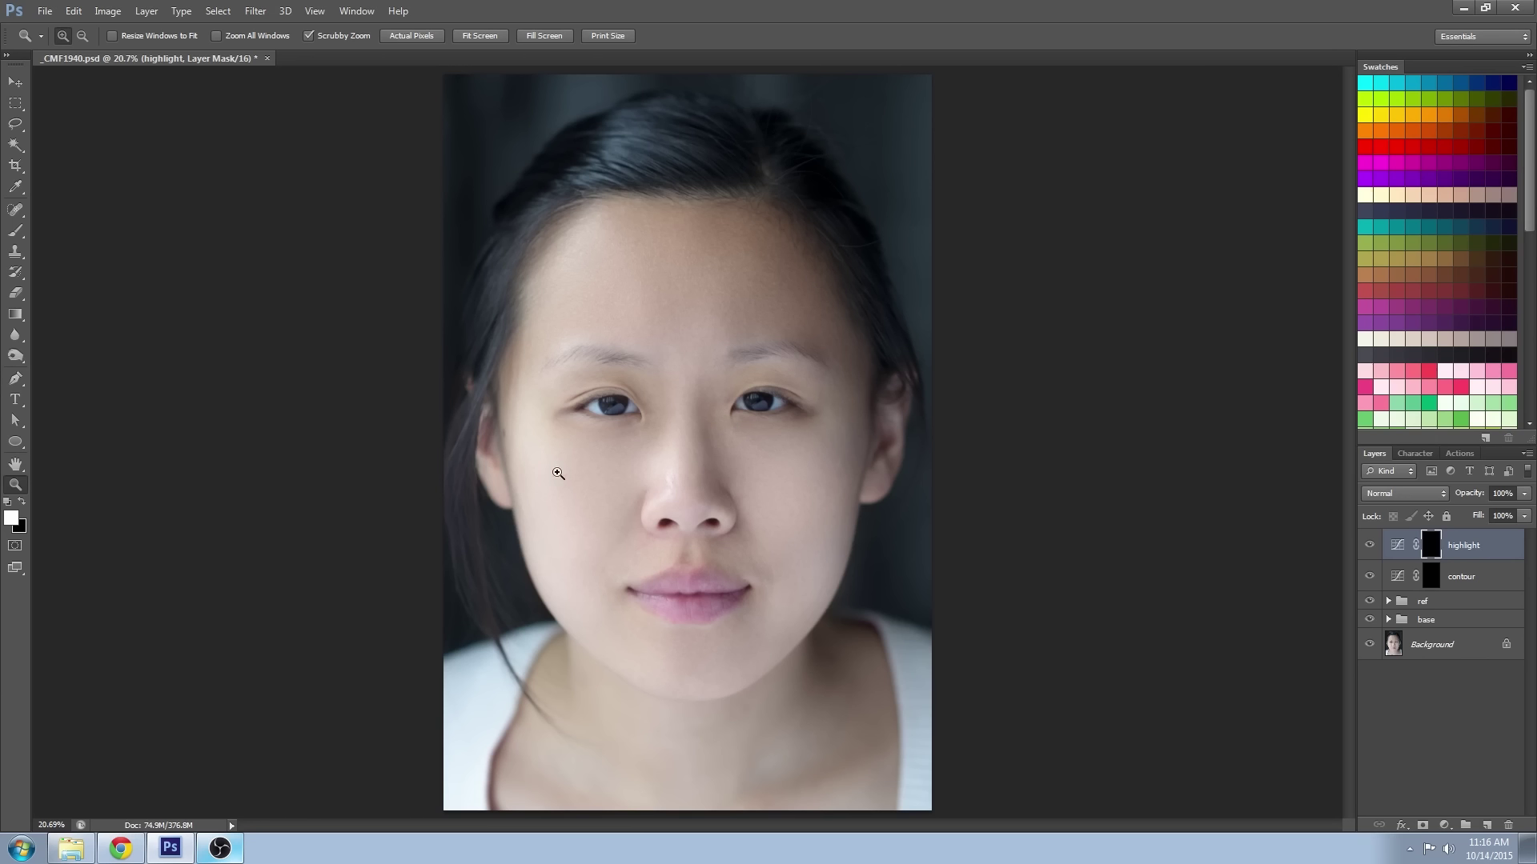
Step: With a 125 px brush, paint a white highlight along the nose bridge, checking the Layer 6 map
{"action": "left_click", "coordinate": [19, 234]}
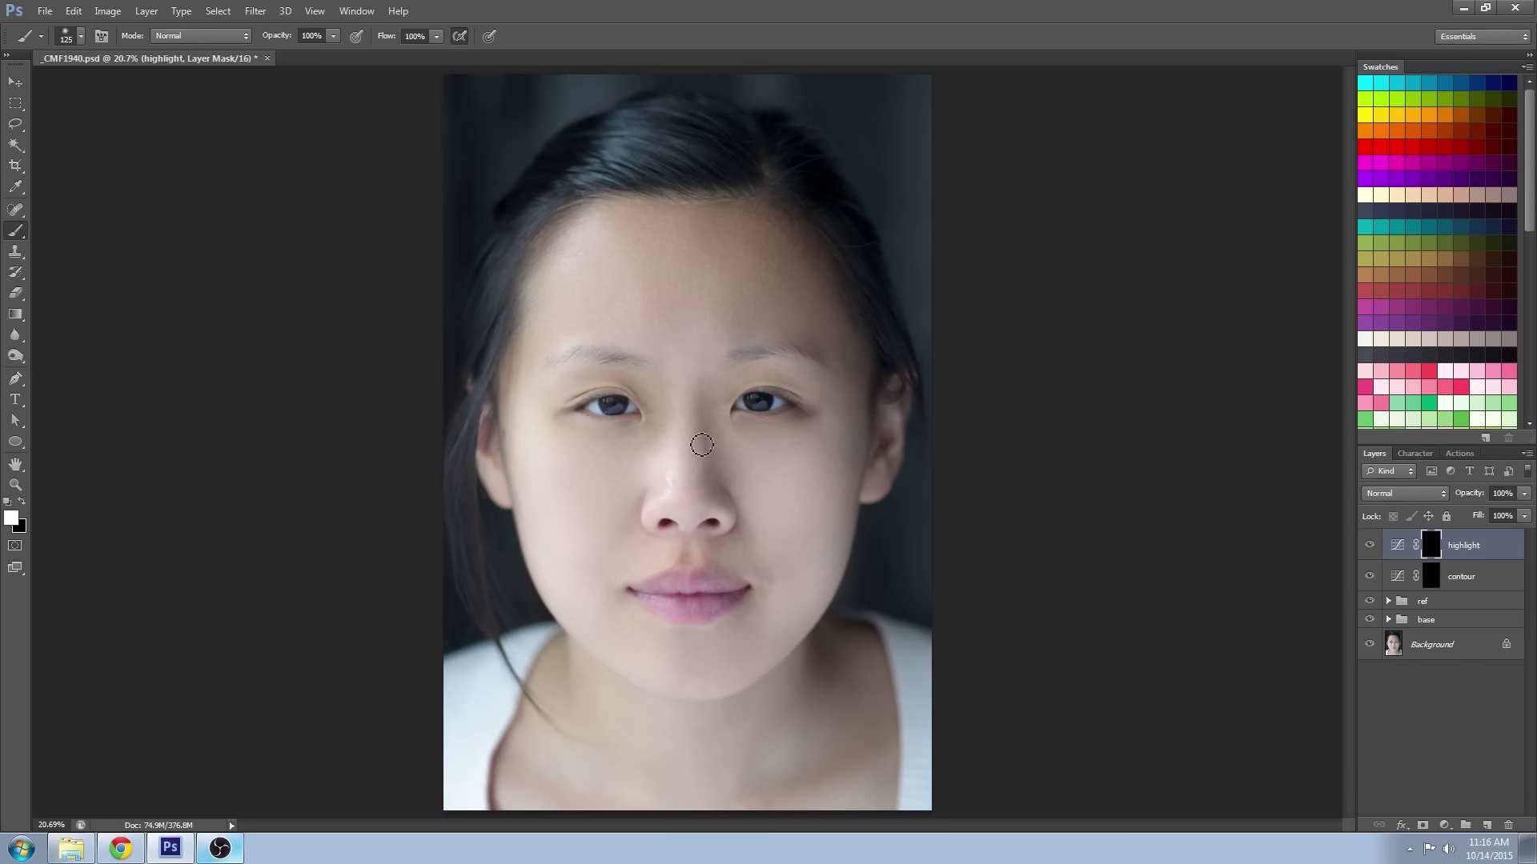
{"action": "key", "text": "bracketleft"}
{"action": "key", "text": "bracketleft"}
{"action": "key", "text": "bracketleft"}
{"action": "key", "text": "bracketleft"}
{"action": "left_click", "coordinate": [1388, 602]}
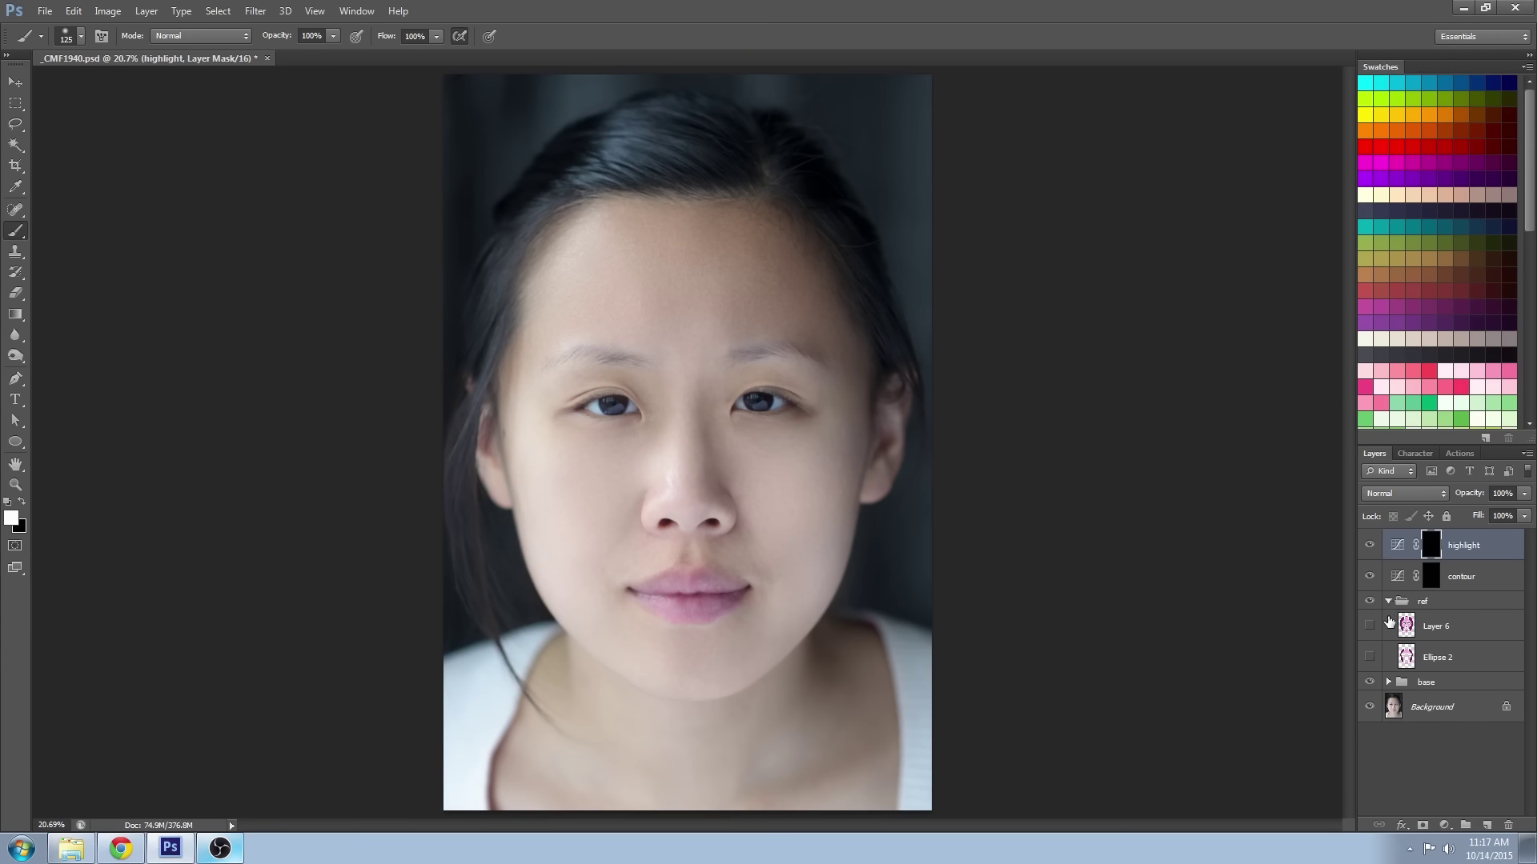
{"action": "left_click", "coordinate": [1370, 627]}
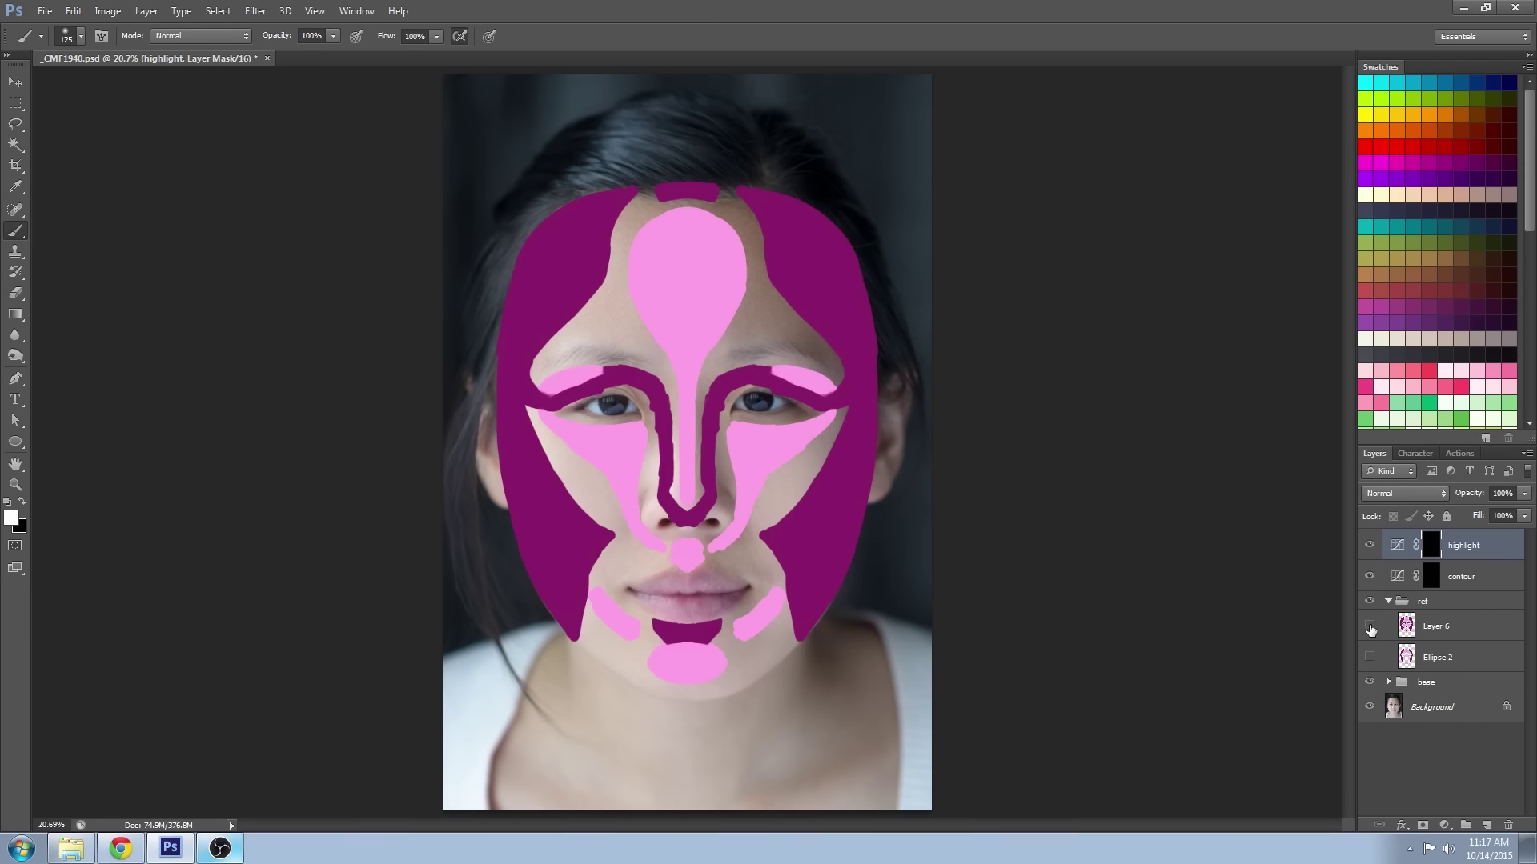
{"action": "left_click", "coordinate": [1369, 627]}
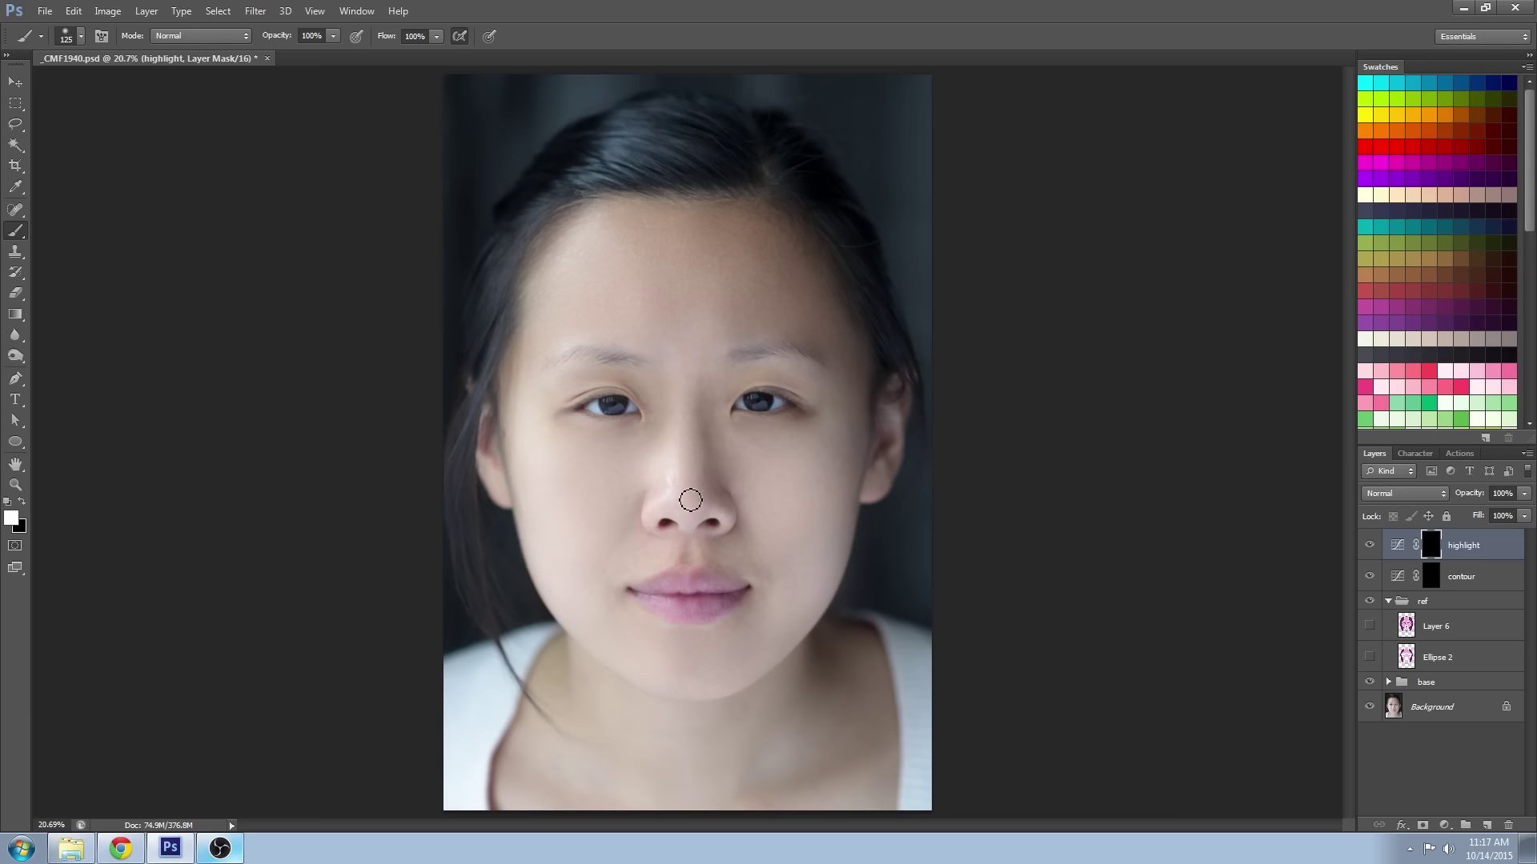
{"action": "mouse_move", "coordinate": [691, 500]}
{"action": "left_mouse_down"}
{"action": "mouse_move", "coordinate": [678, 339]}
{"action": "mouse_move", "coordinate": [689, 409]}
{"action": "mouse_move", "coordinate": [687, 362]}
{"action": "mouse_move", "coordinate": [636, 287]}
{"action": "mouse_move", "coordinate": [677, 338]}
{"action": "left_mouse_up"}
Step: Resize the brush to 150 and paint a highlight along the brow area
{"action": "key", "text": "bracketright"}
{"action": "key", "text": "bracketright"}
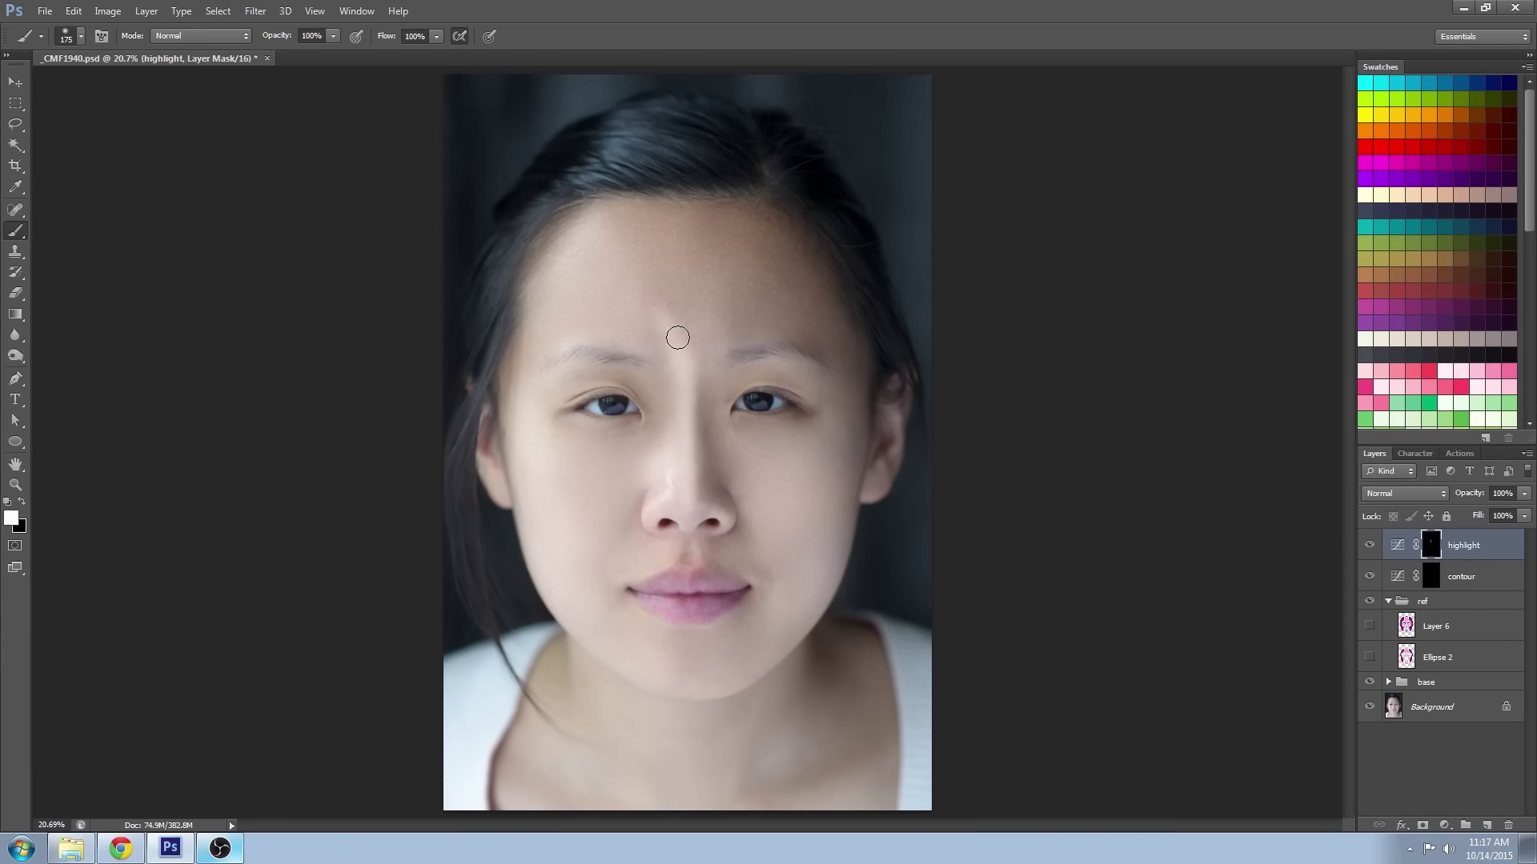
{"action": "key", "text": "bracketright"}
{"action": "key", "text": "bracketright"}
{"action": "key", "text": "bracketright"}
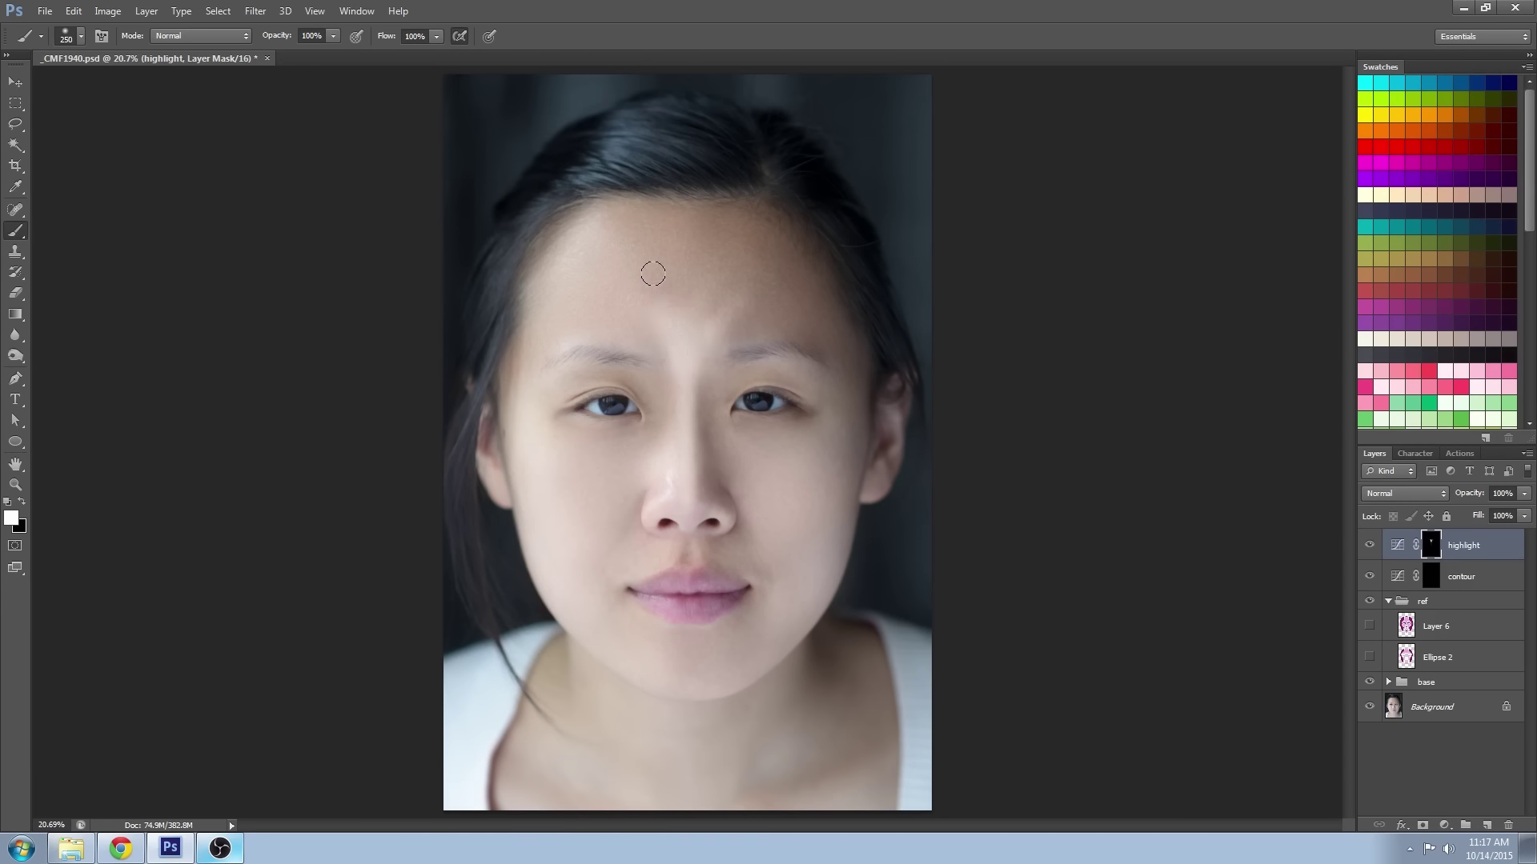
{"action": "key", "text": "bracketright"}
{"action": "key", "text": "bracketright"}
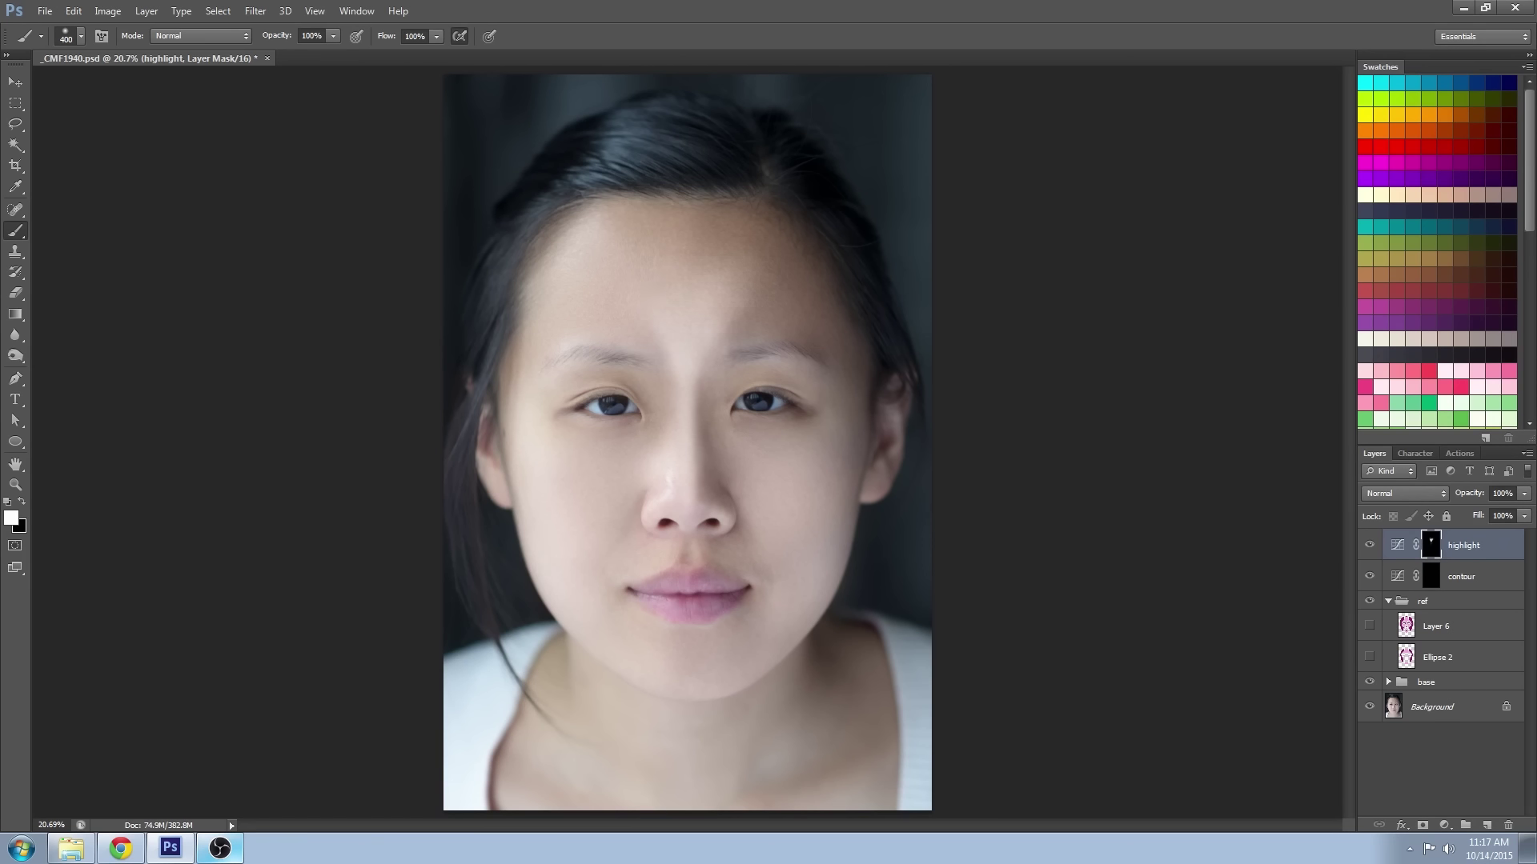
{"action": "key", "text": "bracketleft"}
{"action": "key", "text": "bracketleft"}
{"action": "key", "text": "bracketleft"}
{"action": "key", "text": "bracketleft"}
{"action": "key", "text": "bracketleft"}
{"action": "key", "text": "bracketright"}
{"action": "key", "text": "bracketright"}
{"action": "key", "text": "bracketright"}
{"action": "key", "text": "bracketright"}
{"action": "left_click", "coordinate": [1368, 626]}
{"action": "left_click", "coordinate": [1369, 626]}
{"action": "key", "text": "bracketleft"}
{"action": "key", "text": "bracketleft"}
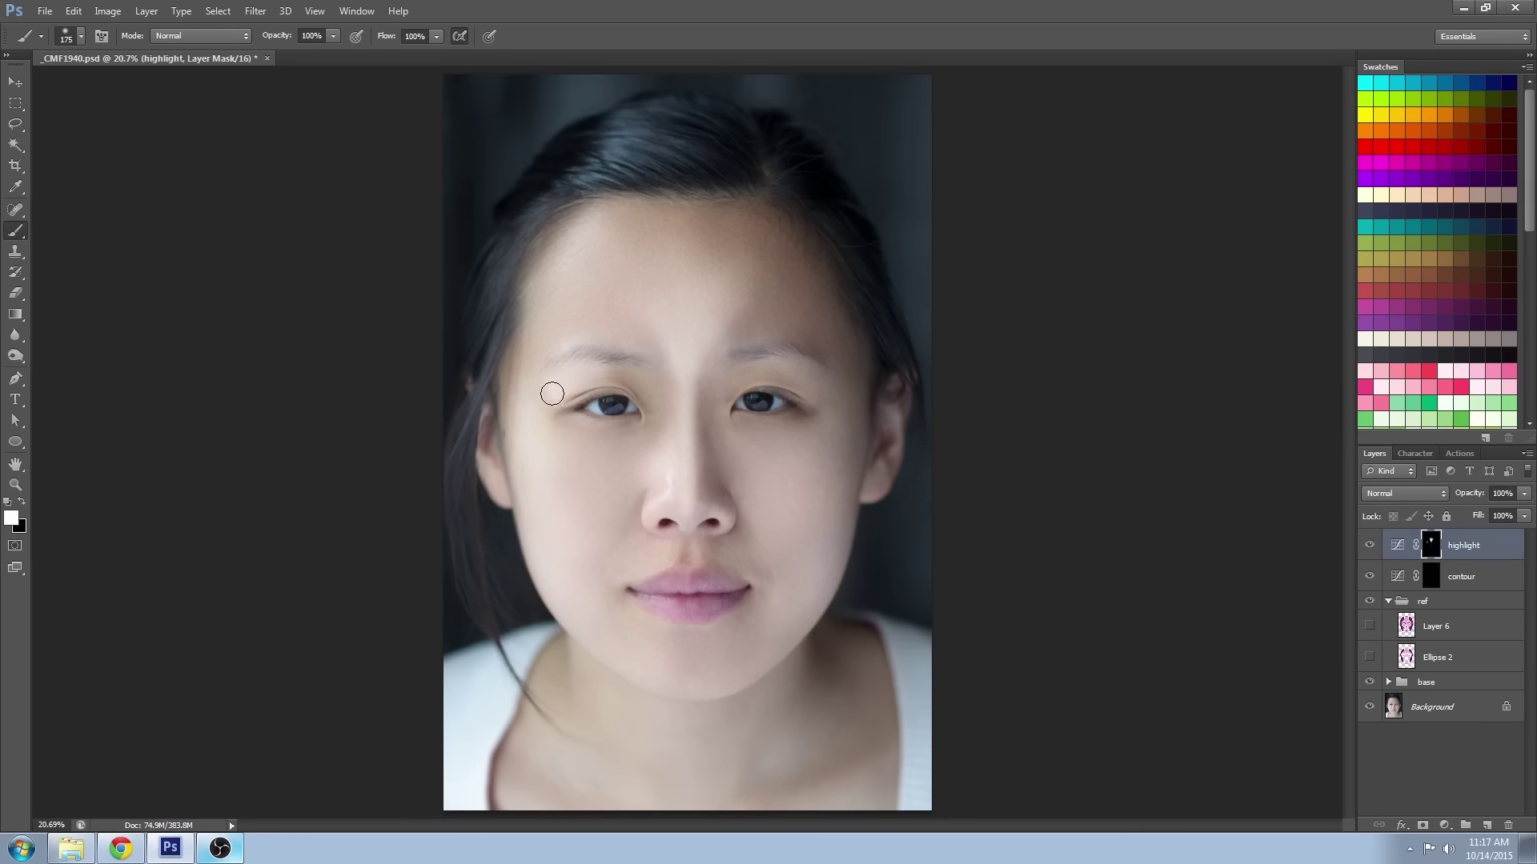
{"action": "left_click_drag", "start_coordinate": [837, 401], "coordinate": [800, 376]}
Step: Paint highlights under the eye and on the cheek below it with a larger brush
{"action": "key", "text": "bracketright"}
{"action": "key", "text": "bracketright"}
{"action": "key", "text": "bracketleft"}
{"action": "key", "text": "bracketleft"}
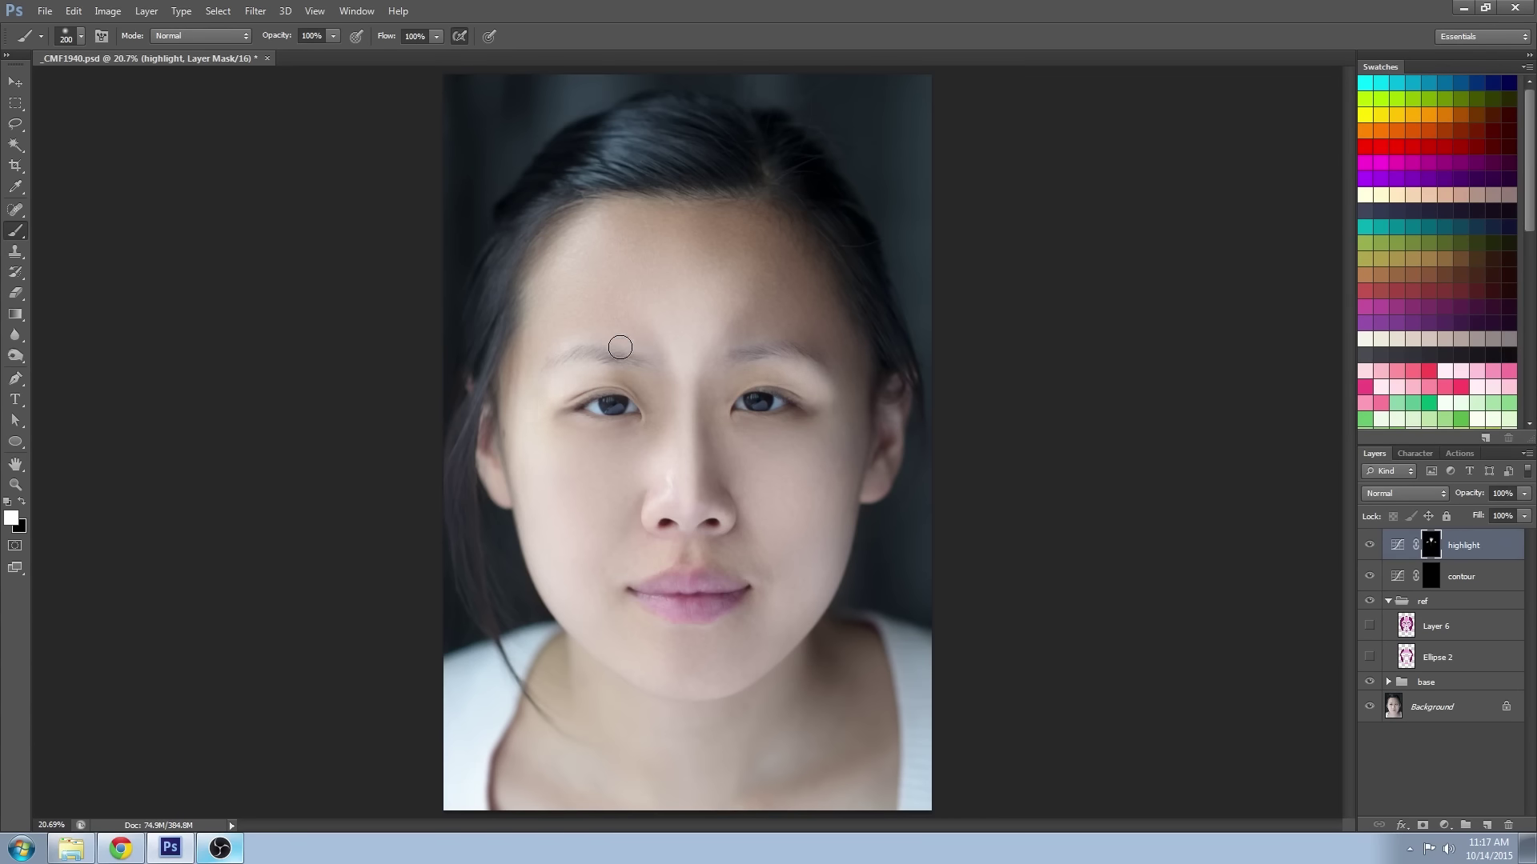
{"action": "left_click", "coordinate": [1369, 626]}
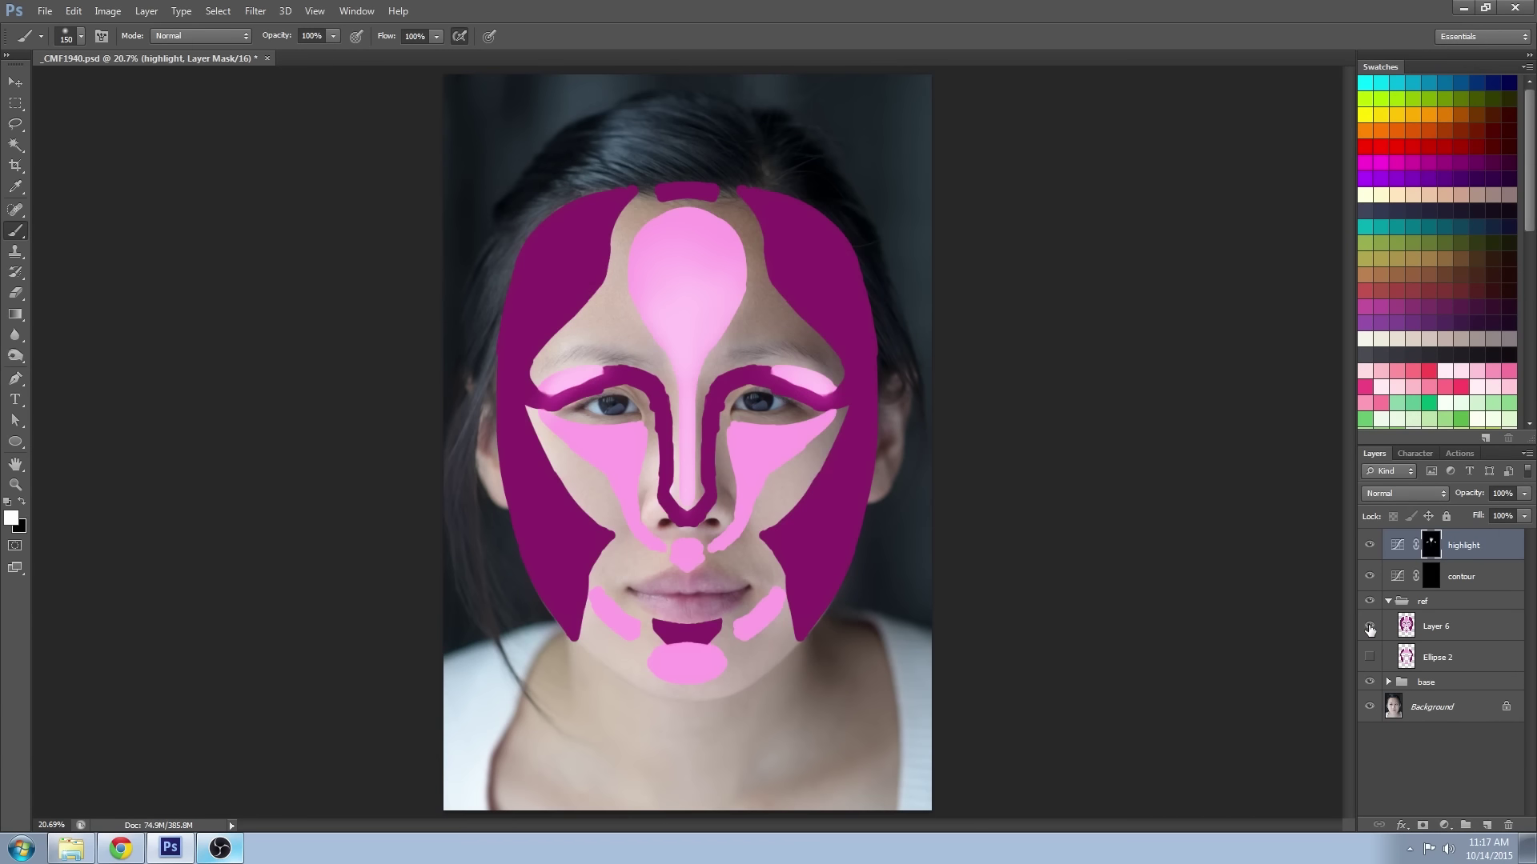
{"action": "left_click", "coordinate": [1369, 627]}
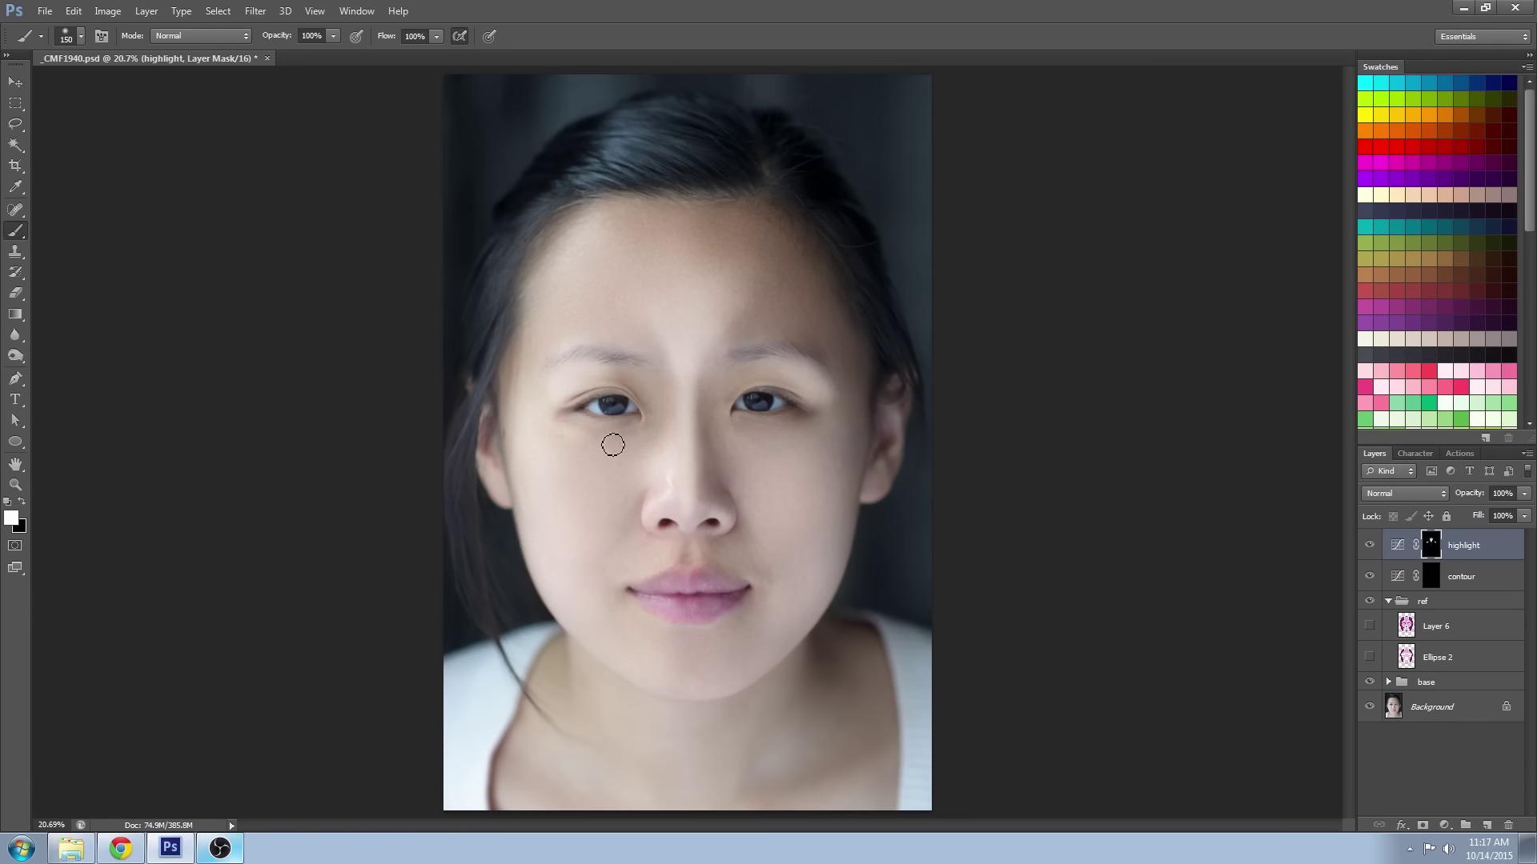
{"action": "key", "text": "bracketright"}
{"action": "key", "text": "bracketright"}
{"action": "key", "text": "bracketright"}
{"action": "left_click_drag", "start_coordinate": [553, 416], "coordinate": [616, 440]}
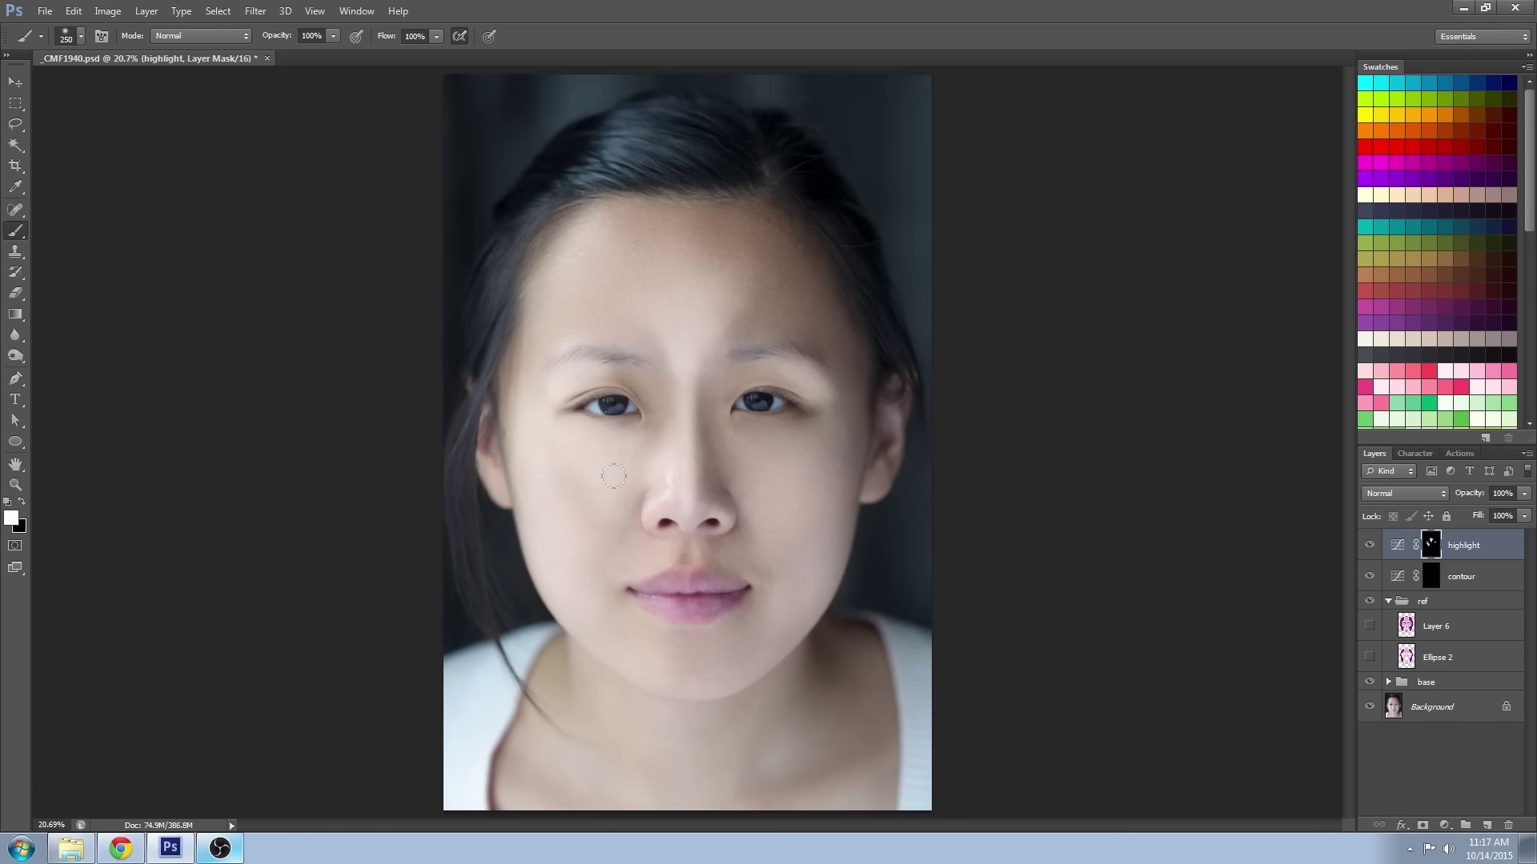
{"action": "key", "text": "bracketright"}
{"action": "mouse_move", "coordinate": [809, 408]}
{"action": "left_mouse_down"}
{"action": "mouse_move", "coordinate": [741, 452]}
{"action": "mouse_move", "coordinate": [777, 456]}
{"action": "mouse_move", "coordinate": [745, 530]}
{"action": "mouse_move", "coordinate": [729, 443]}
{"action": "mouse_move", "coordinate": [807, 412]}
{"action": "mouse_move", "coordinate": [790, 481]}
{"action": "left_mouse_up"}
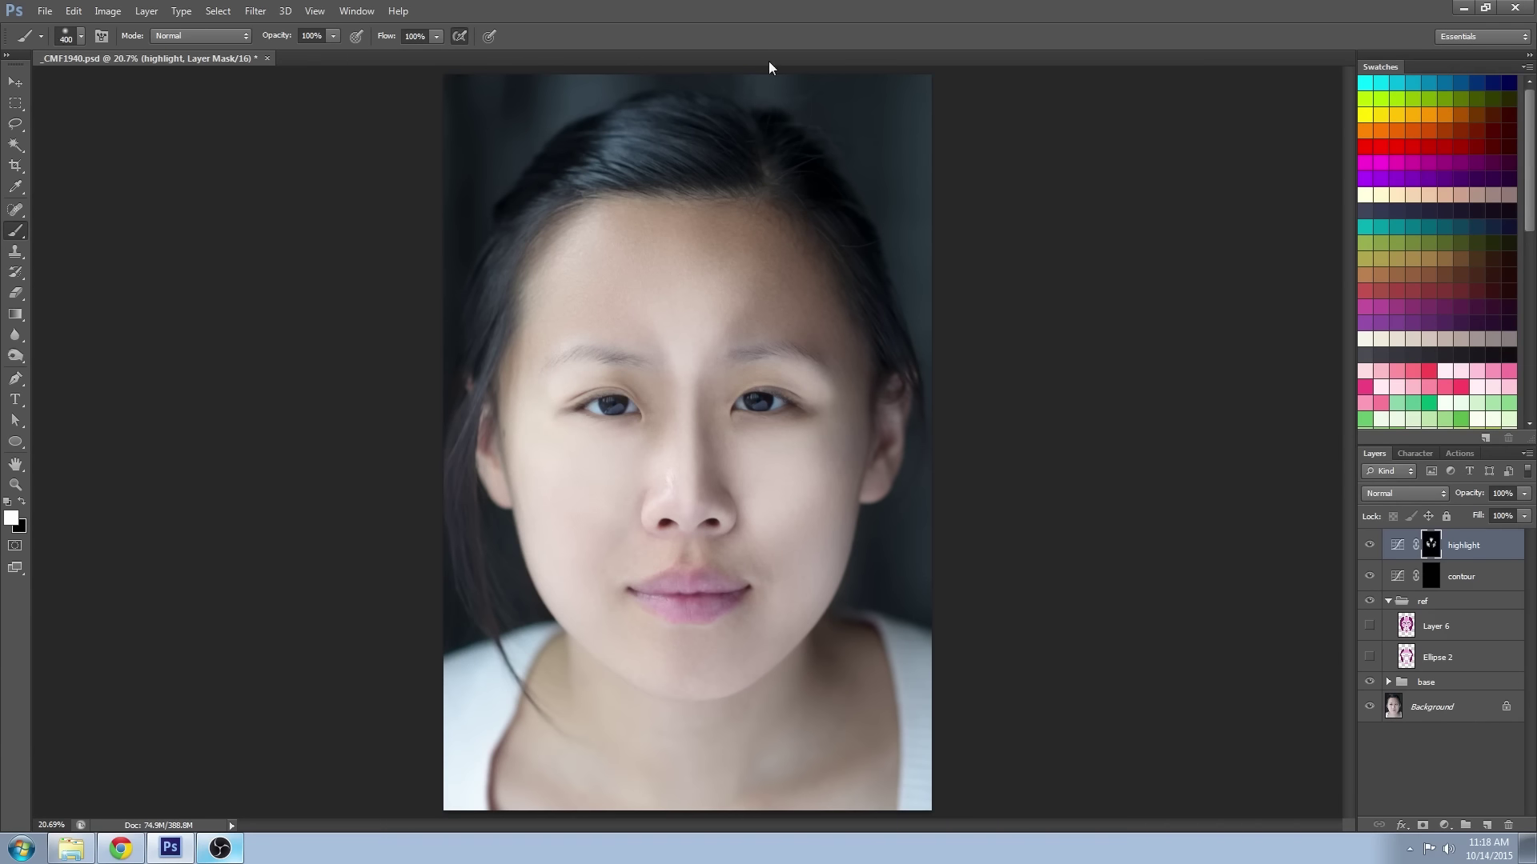
Step: Compare the highlight mask with the pink-and-purple face map while sizing the brush
{"action": "left_click", "coordinate": [1369, 626]}
{"action": "left_click", "coordinate": [1369, 626]}
{"action": "key", "text": "bracketleft"}
{"action": "key", "text": "bracketleft"}
{"action": "key", "text": "bracketleft"}
{"action": "key", "text": "bracketleft"}
{"action": "key", "text": "bracketleft"}
{"action": "key", "text": "bracketleft"}
{"action": "key", "text": "bracketright"}
{"action": "key", "text": "bracketright"}
{"action": "key", "text": "bracketright"}
{"action": "key", "text": "bracketright"}
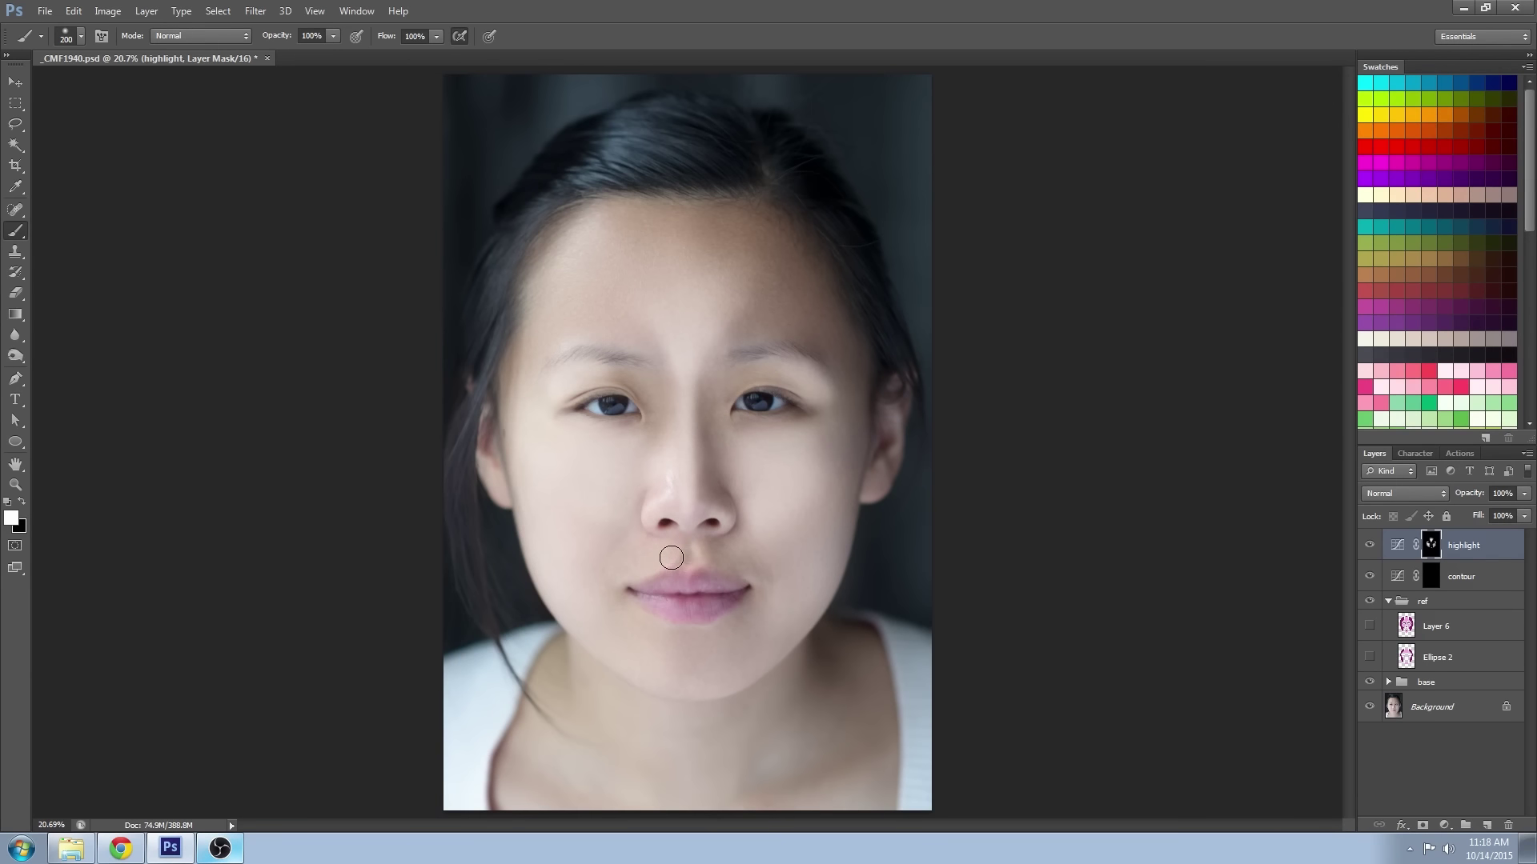
{"action": "left_click", "coordinate": [1369, 631]}
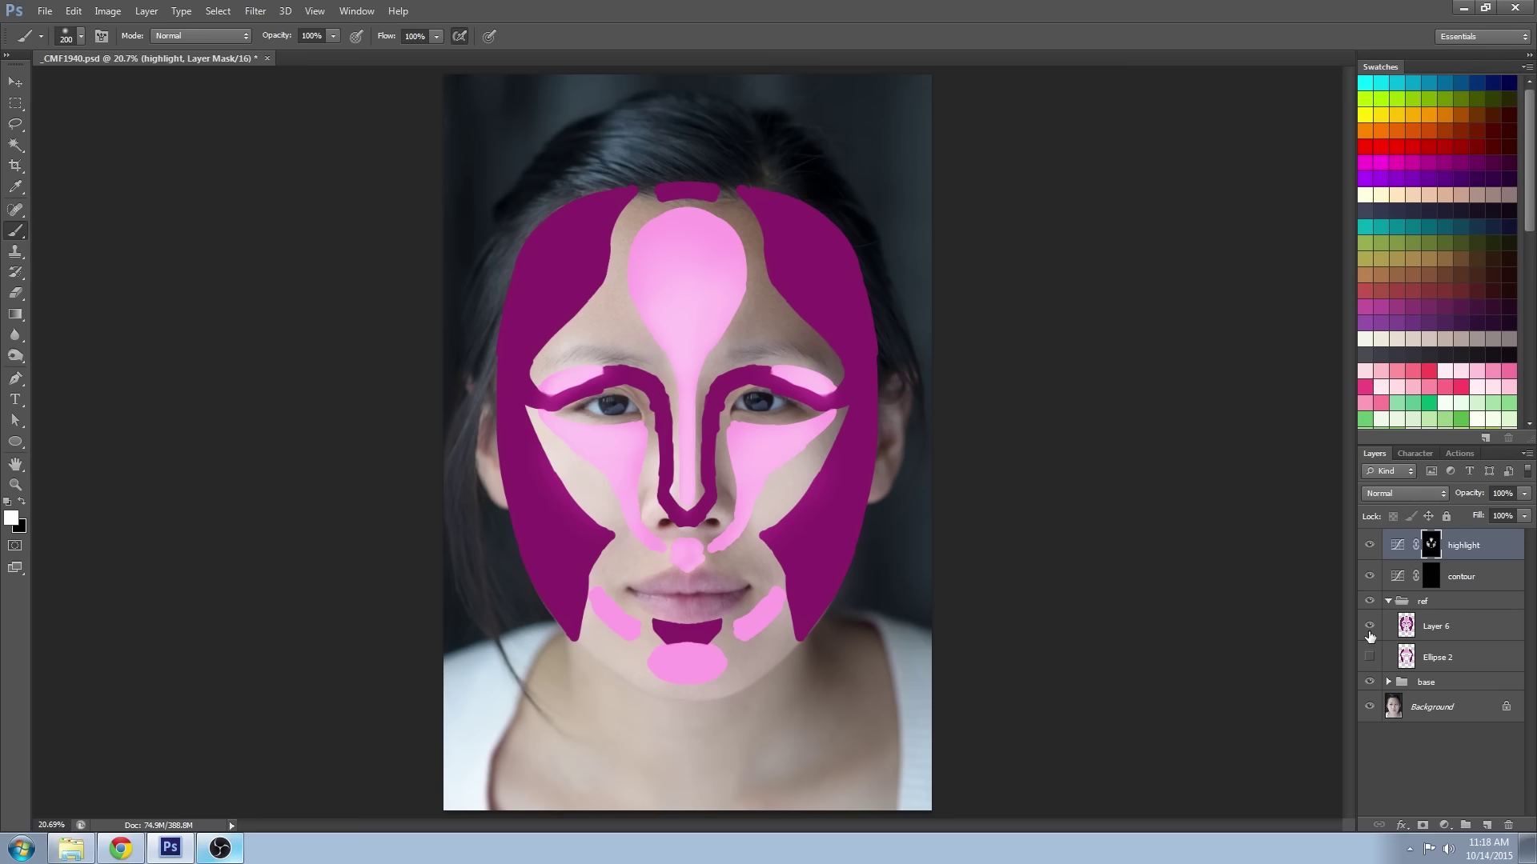
{"action": "left_click", "coordinate": [1369, 630]}
{"action": "key", "text": "bracketleft"}
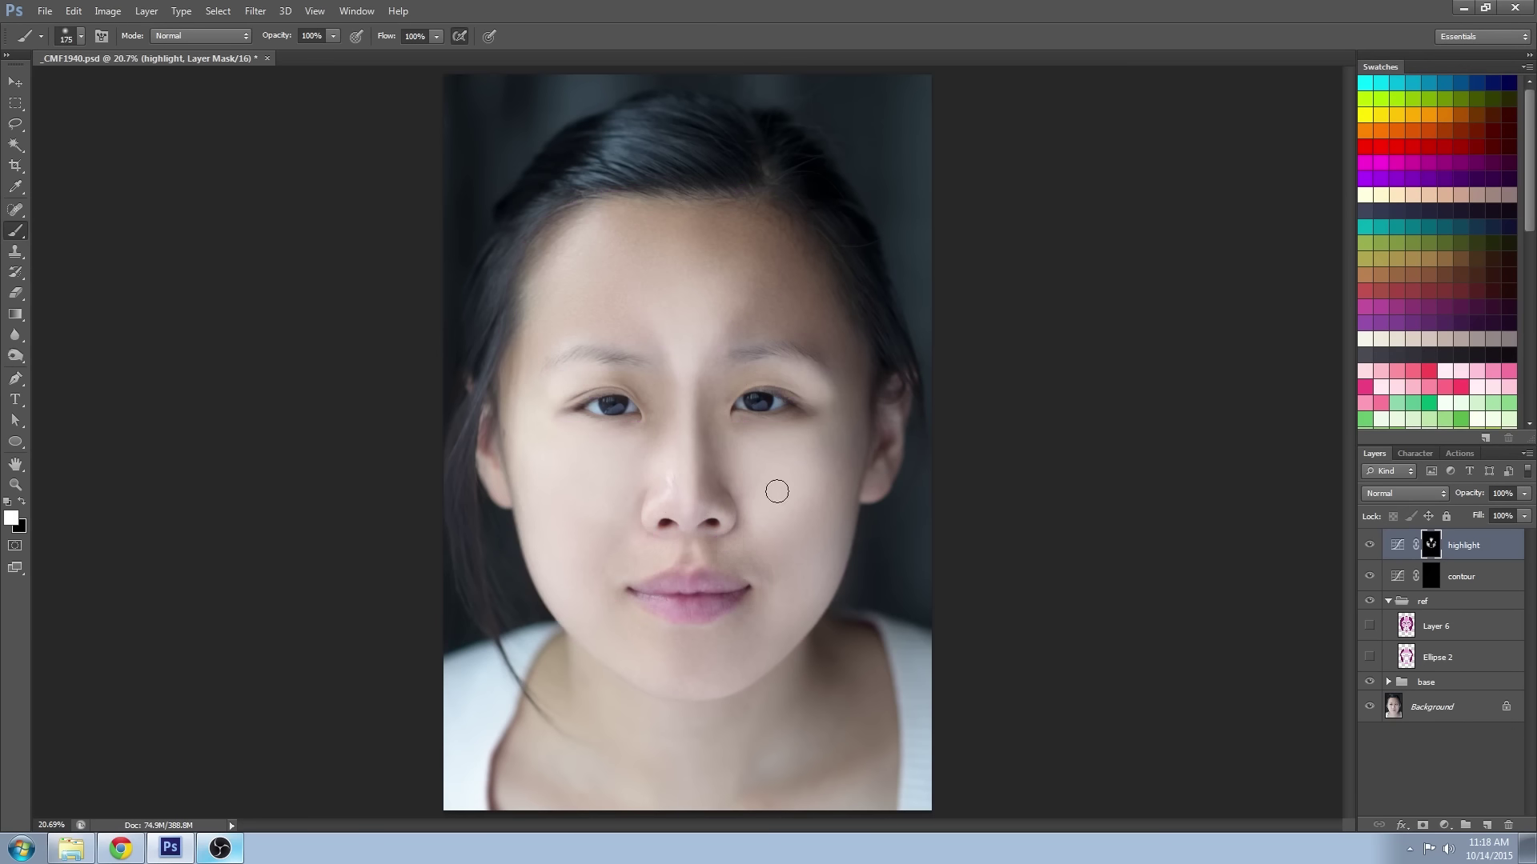
Step: Paint a brighter patch across the chin, then recheck it against the reference map
{"action": "left_click", "coordinate": [1370, 625]}
{"action": "left_click", "coordinate": [1369, 625]}
{"action": "key", "text": "bracketright"}
{"action": "key", "text": "bracketright"}
{"action": "key", "text": "bracketleft"}
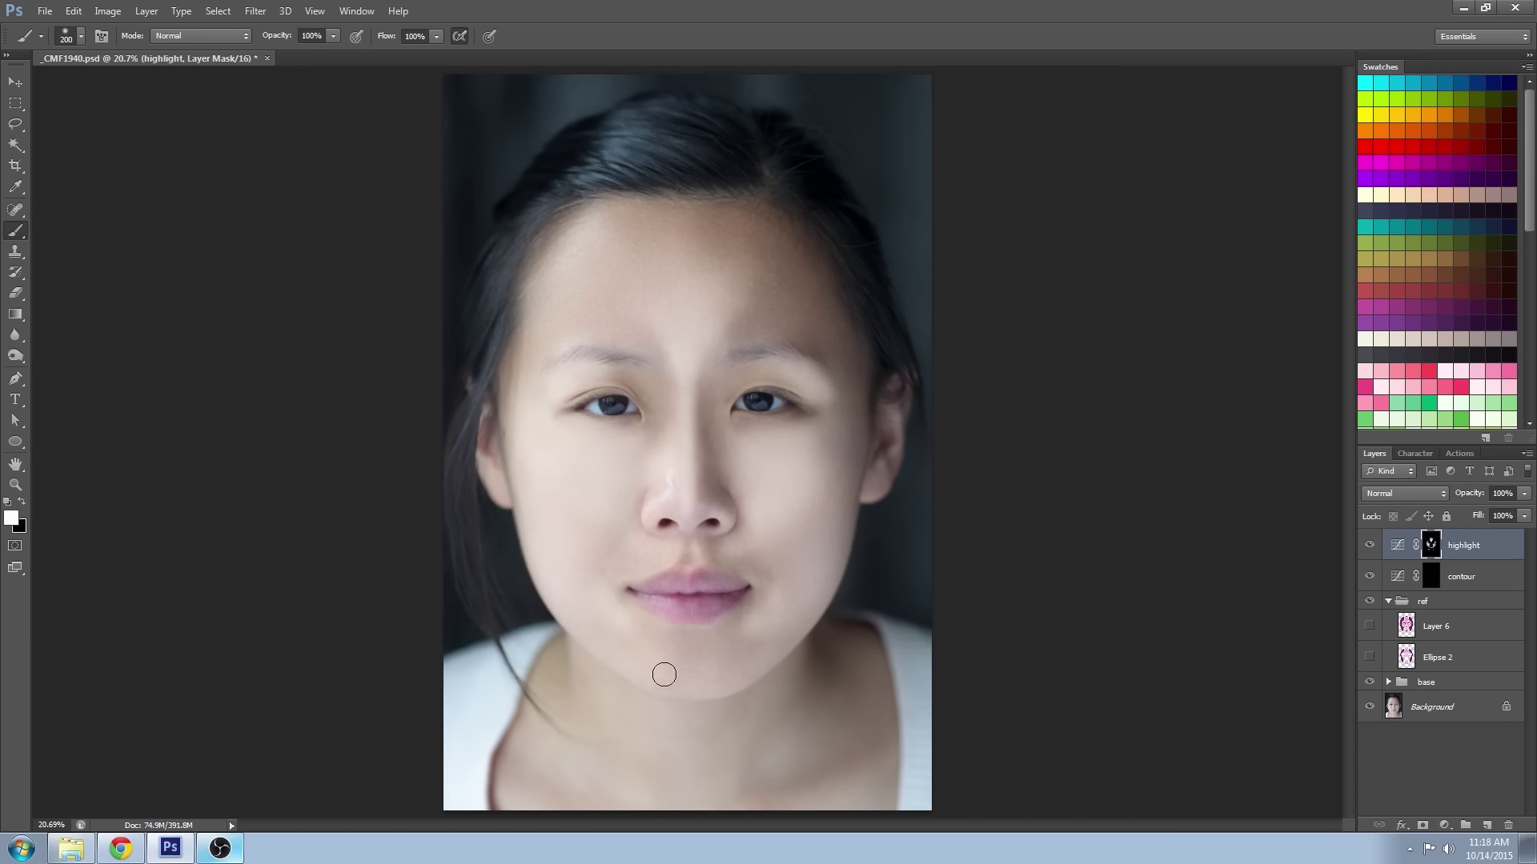
{"action": "left_click_drag", "start_coordinate": [662, 673], "coordinate": [703, 669]}
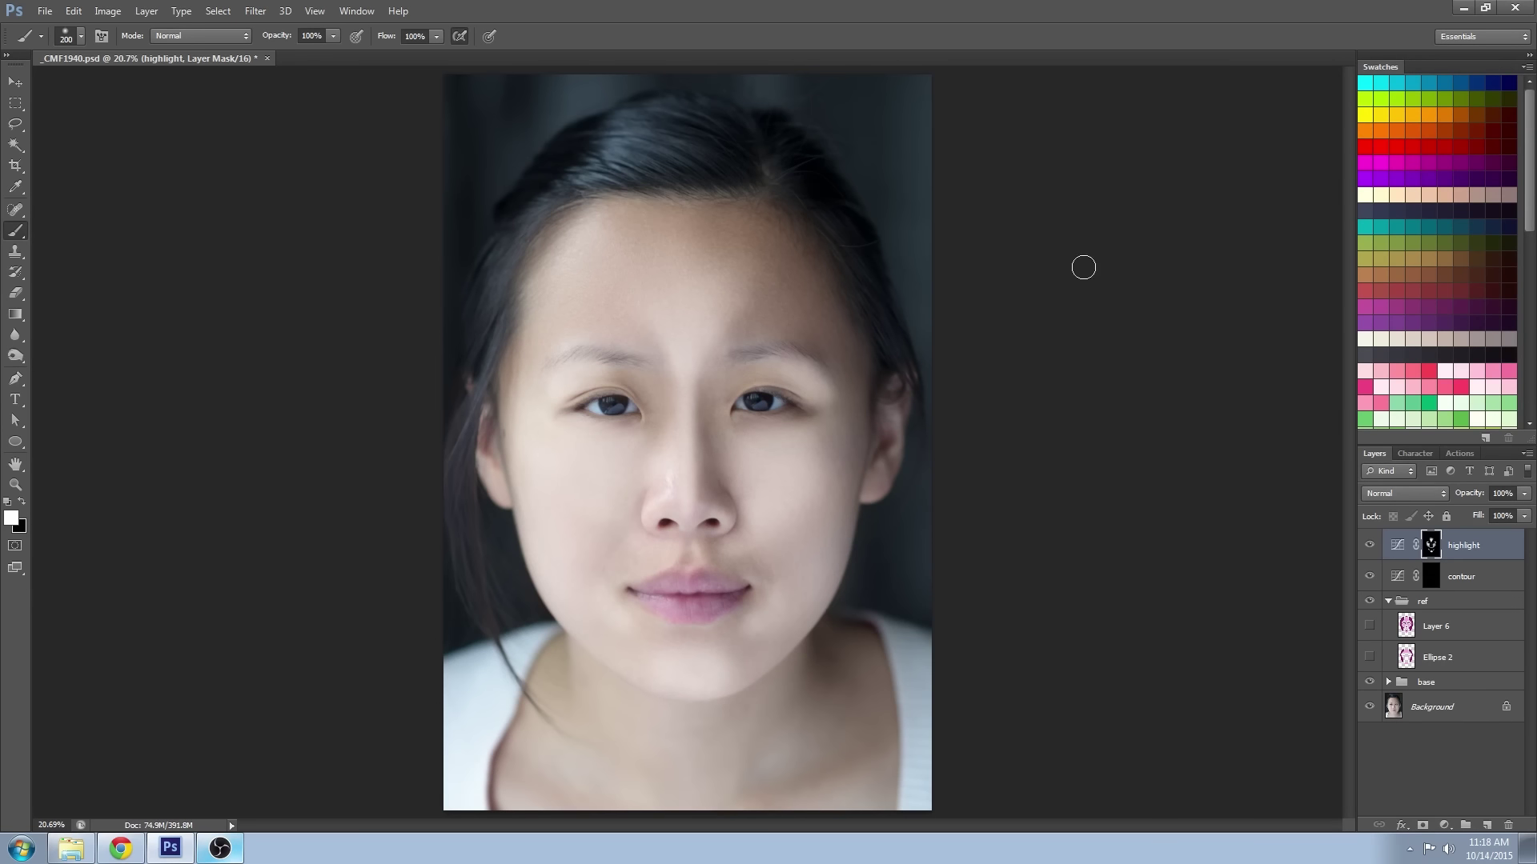
{"action": "key", "text": "bracketleft"}
{"action": "key", "text": "bracketleft"}
{"action": "key", "text": "bracketleft"}
{"action": "key", "text": "bracketleft"}
{"action": "key", "text": "bracketleft"}
{"action": "key", "text": "bracketleft"}
{"action": "key", "text": "bracketleft"}
{"action": "left_click", "coordinate": [1368, 627]}
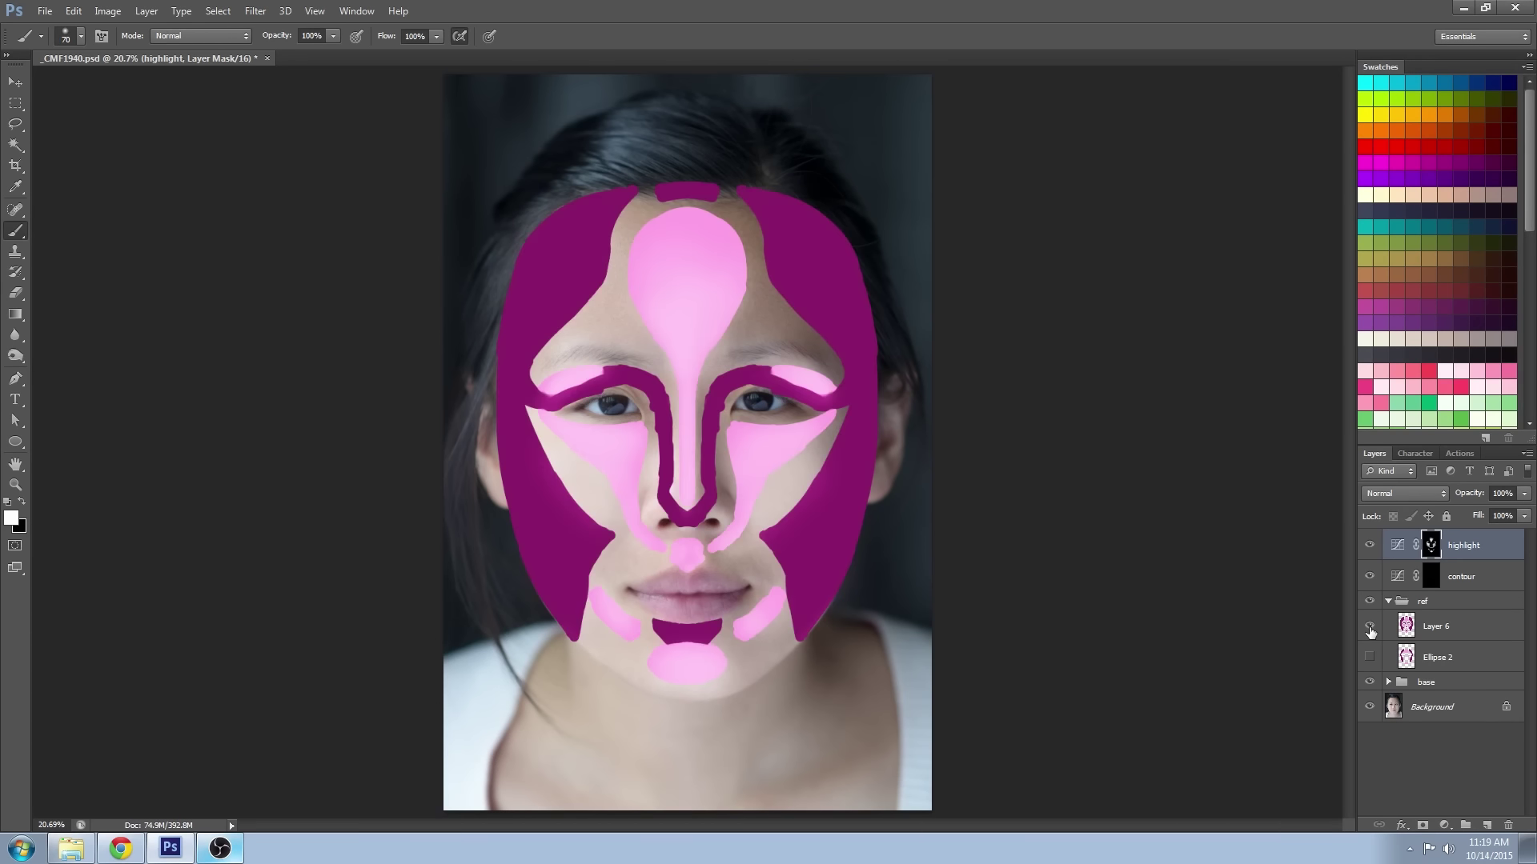
{"action": "left_click", "coordinate": [1369, 627]}
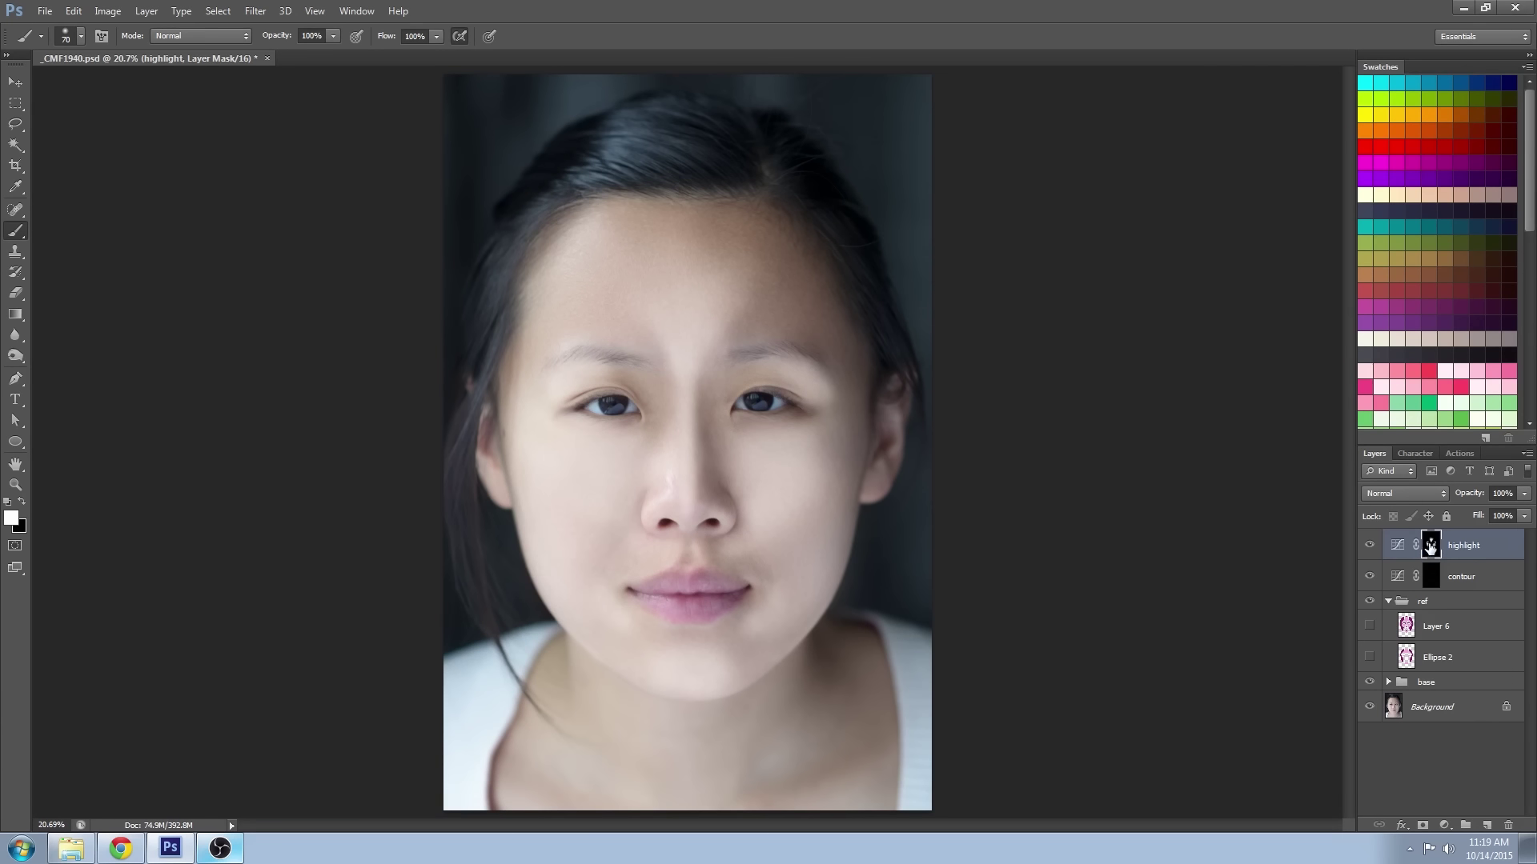
Step: Apply Filter > Blur > Gaussian Blur at 52.1 px radius to the highlight mask
{"action": "left_click", "coordinate": [255, 11]}
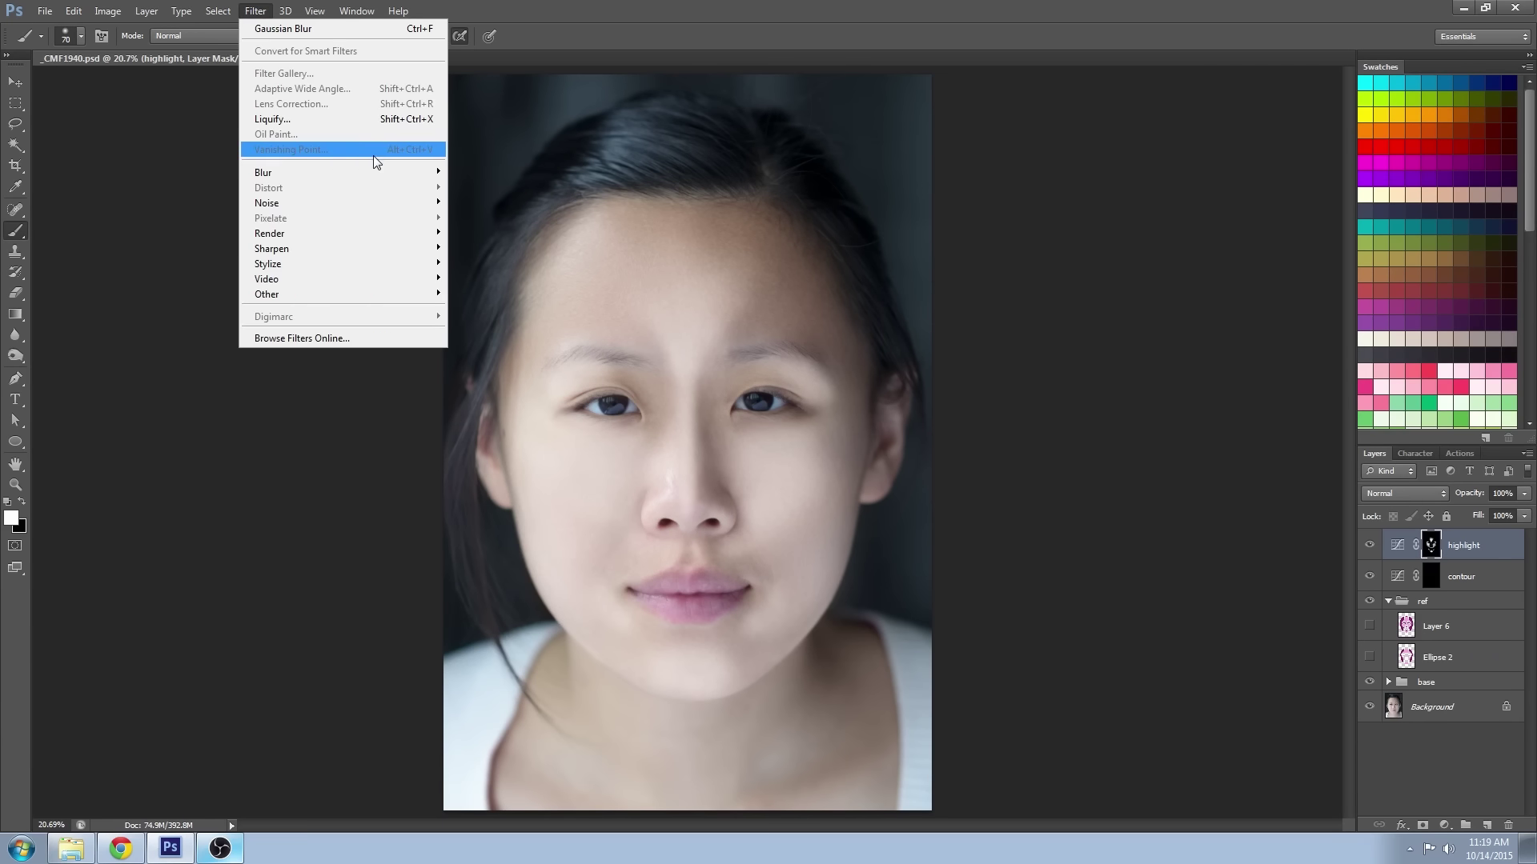
{"action": "mouse_move", "coordinate": [371, 166]}
{"action": "left_click", "coordinate": [489, 285]}
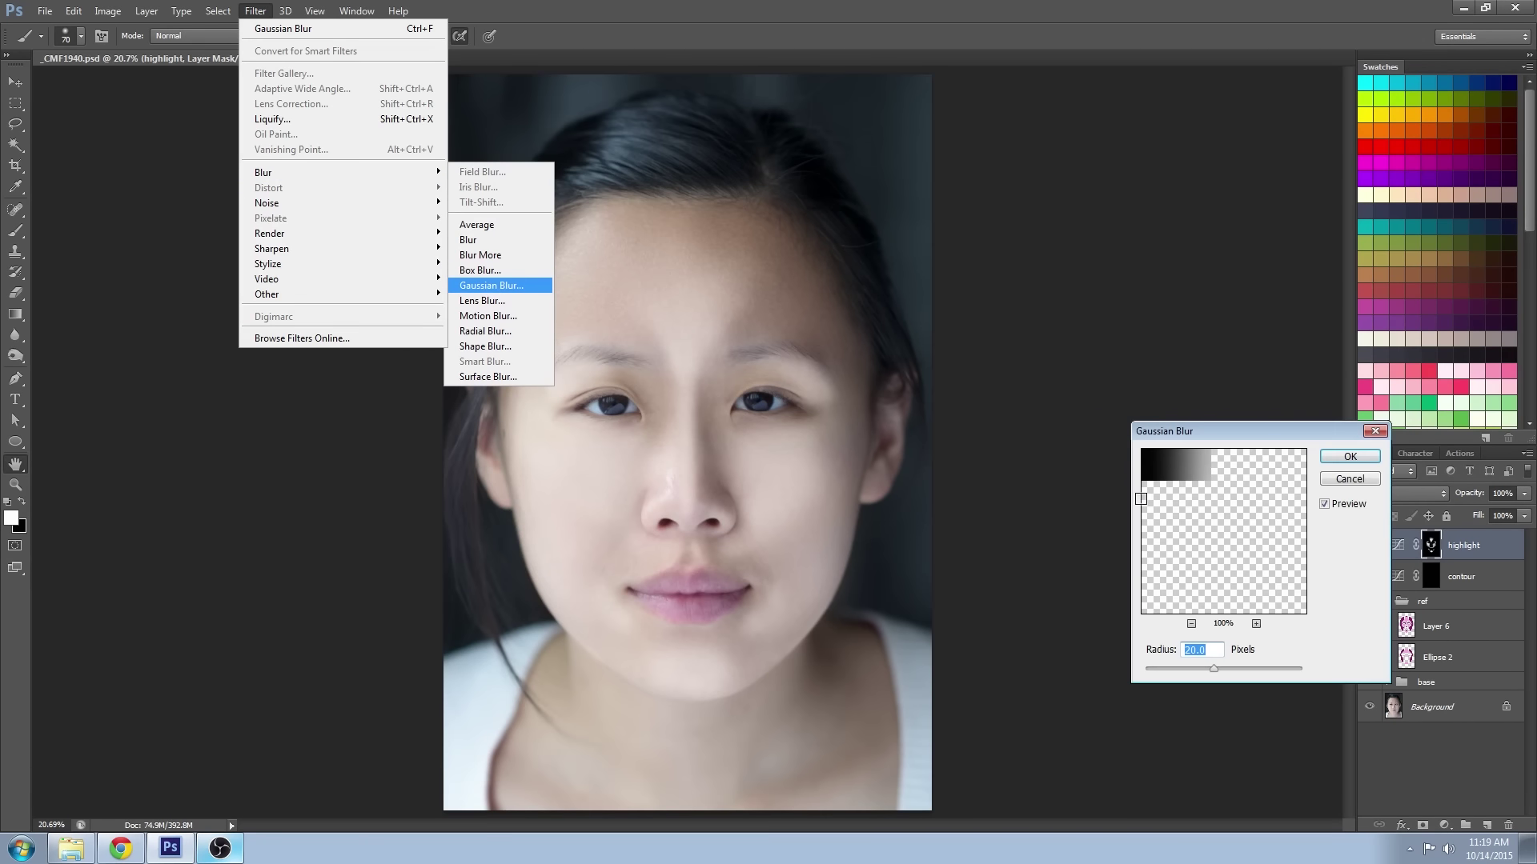
{"action": "left_click", "coordinate": [1191, 624]}
{"action": "left_click", "coordinate": [1191, 623]}
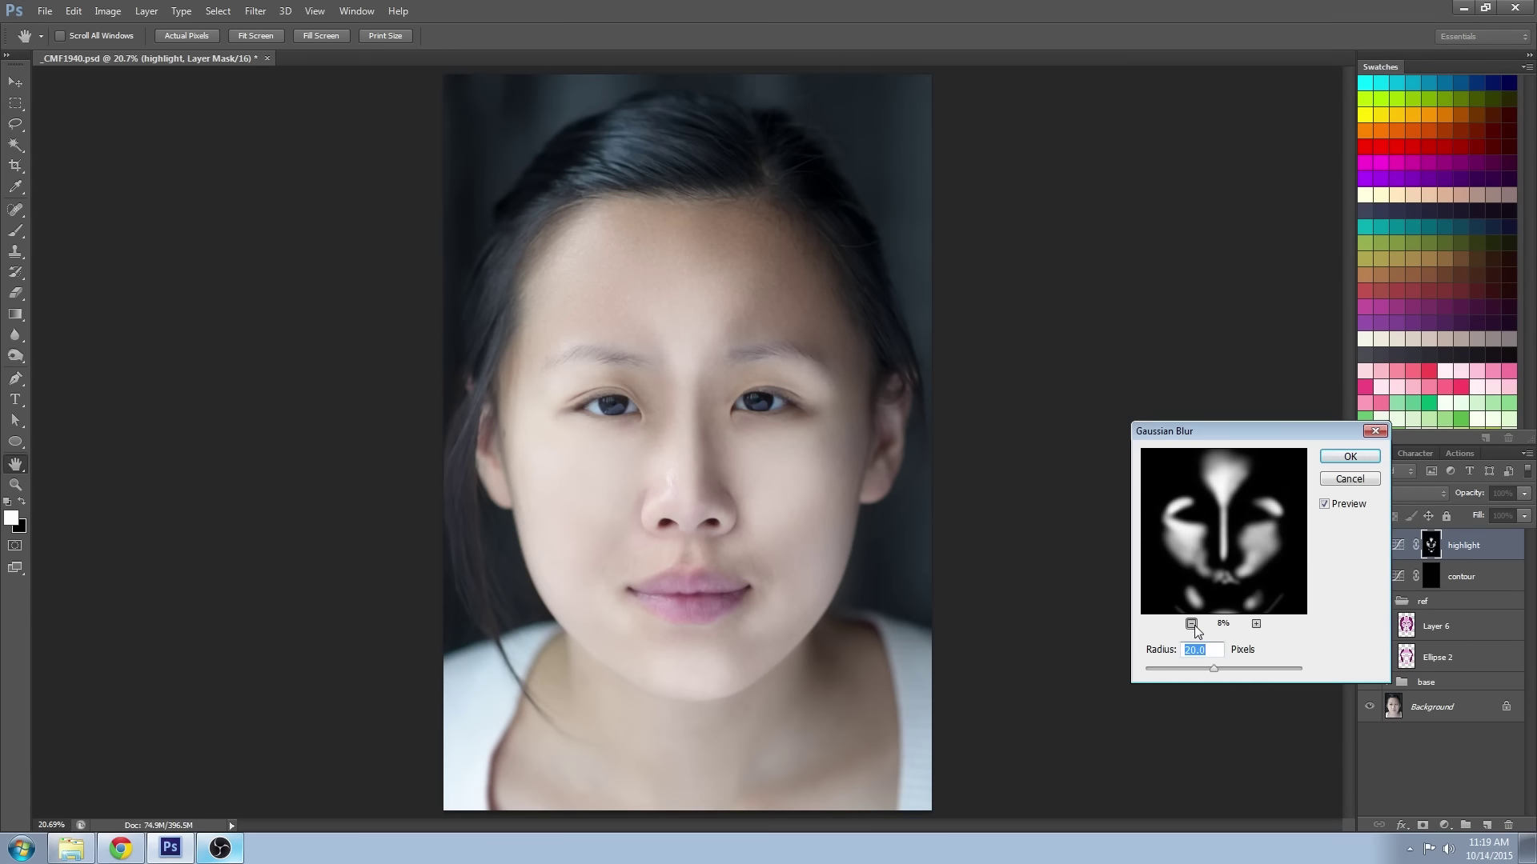
{"action": "left_click", "coordinate": [1191, 624]}
{"action": "left_click_drag", "start_coordinate": [1223, 667], "coordinate": [1230, 669]}
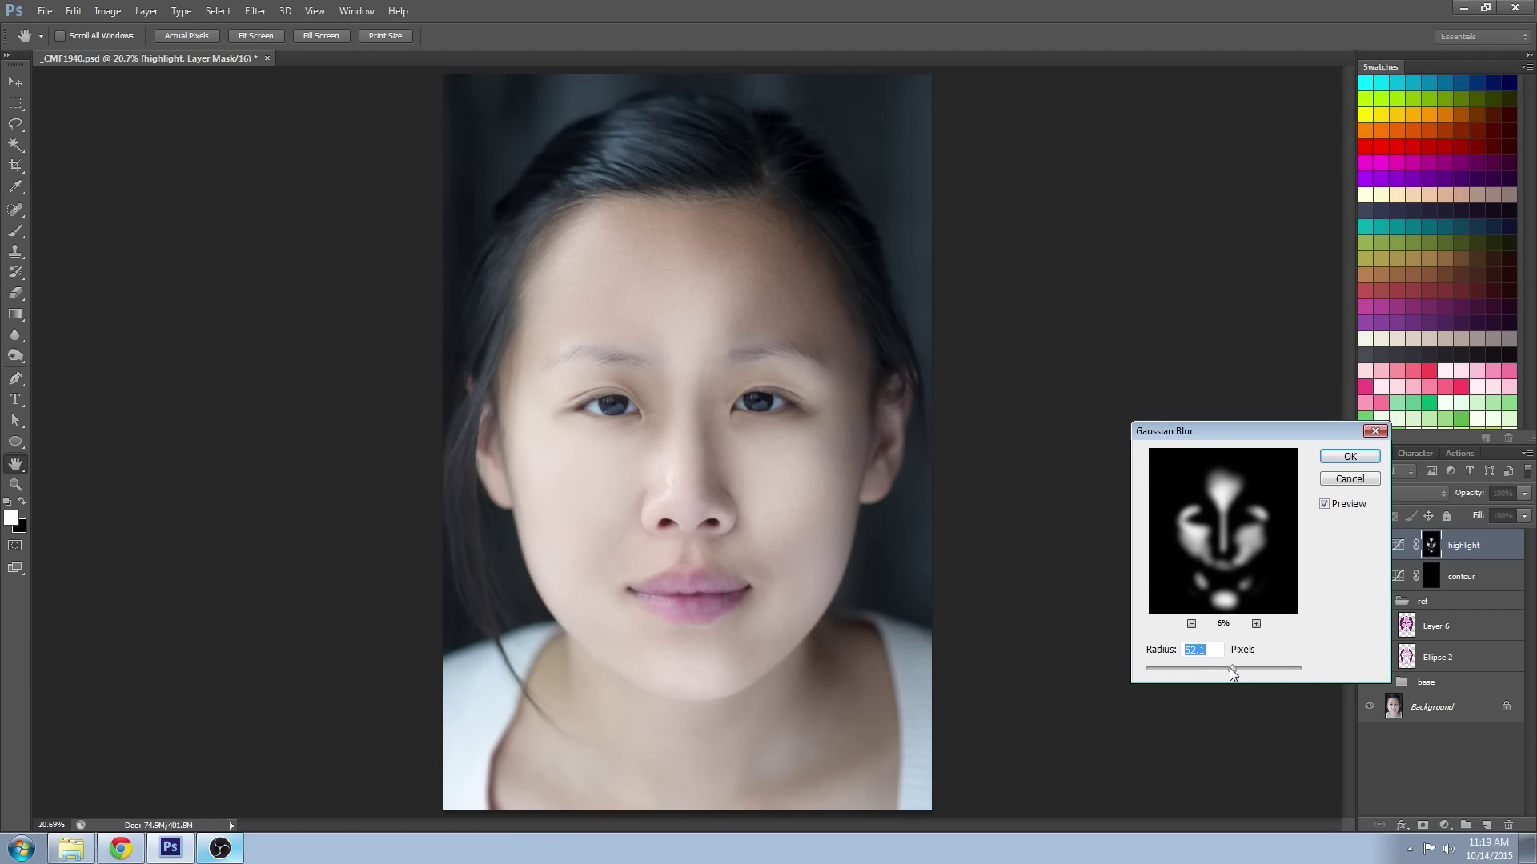
{"action": "left_click", "coordinate": [1347, 455]}
{"action": "key", "text": "b"}
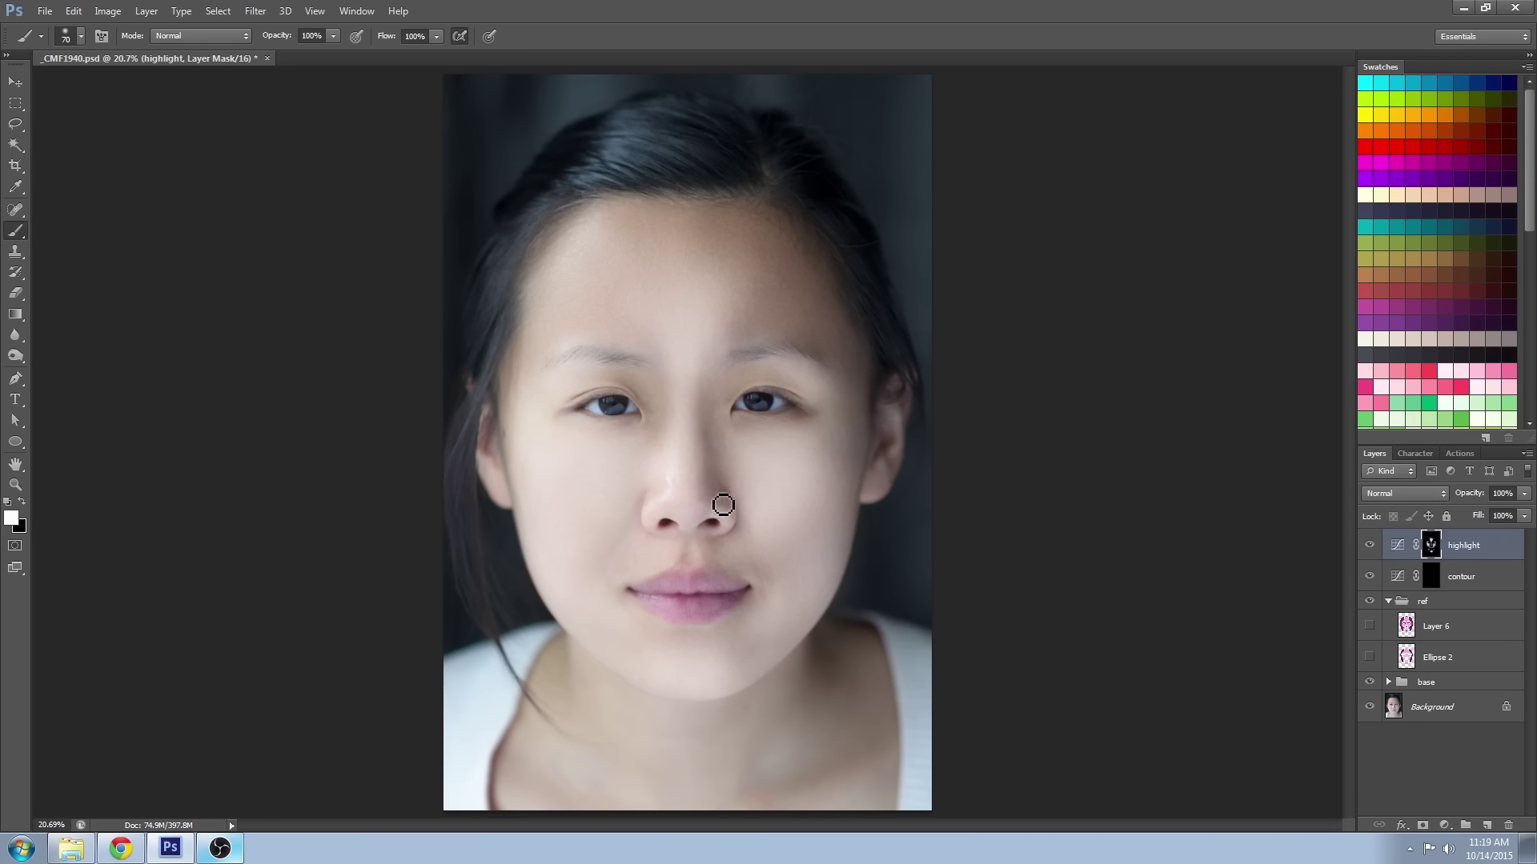
Step: Hide the highlight layer, target the contour mask, and enlarge the brush after checking the reference
{"action": "left_click", "coordinate": [1369, 545]}
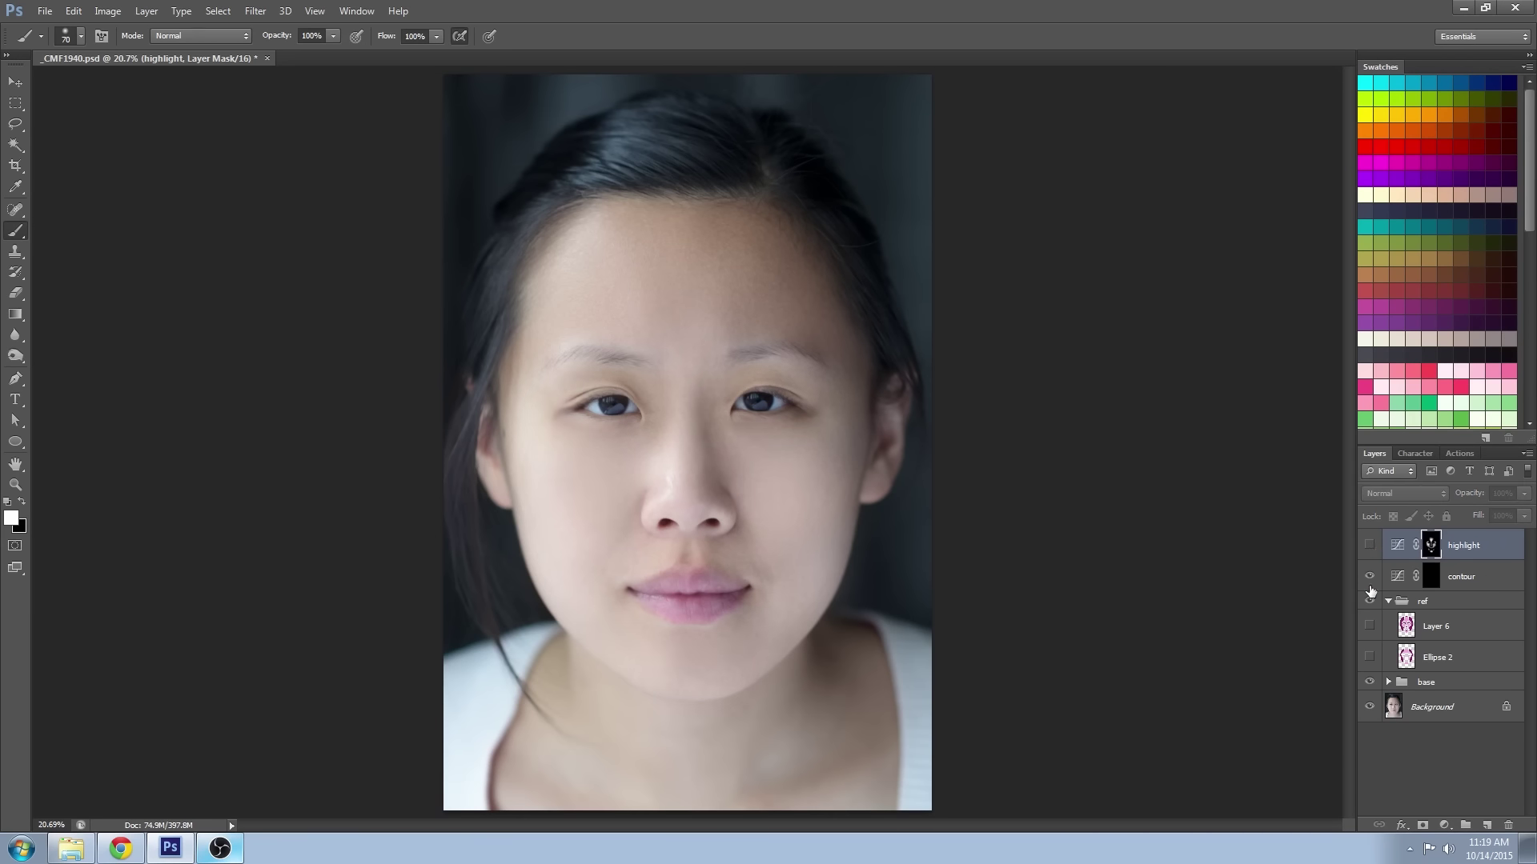
{"action": "left_click", "coordinate": [1426, 576]}
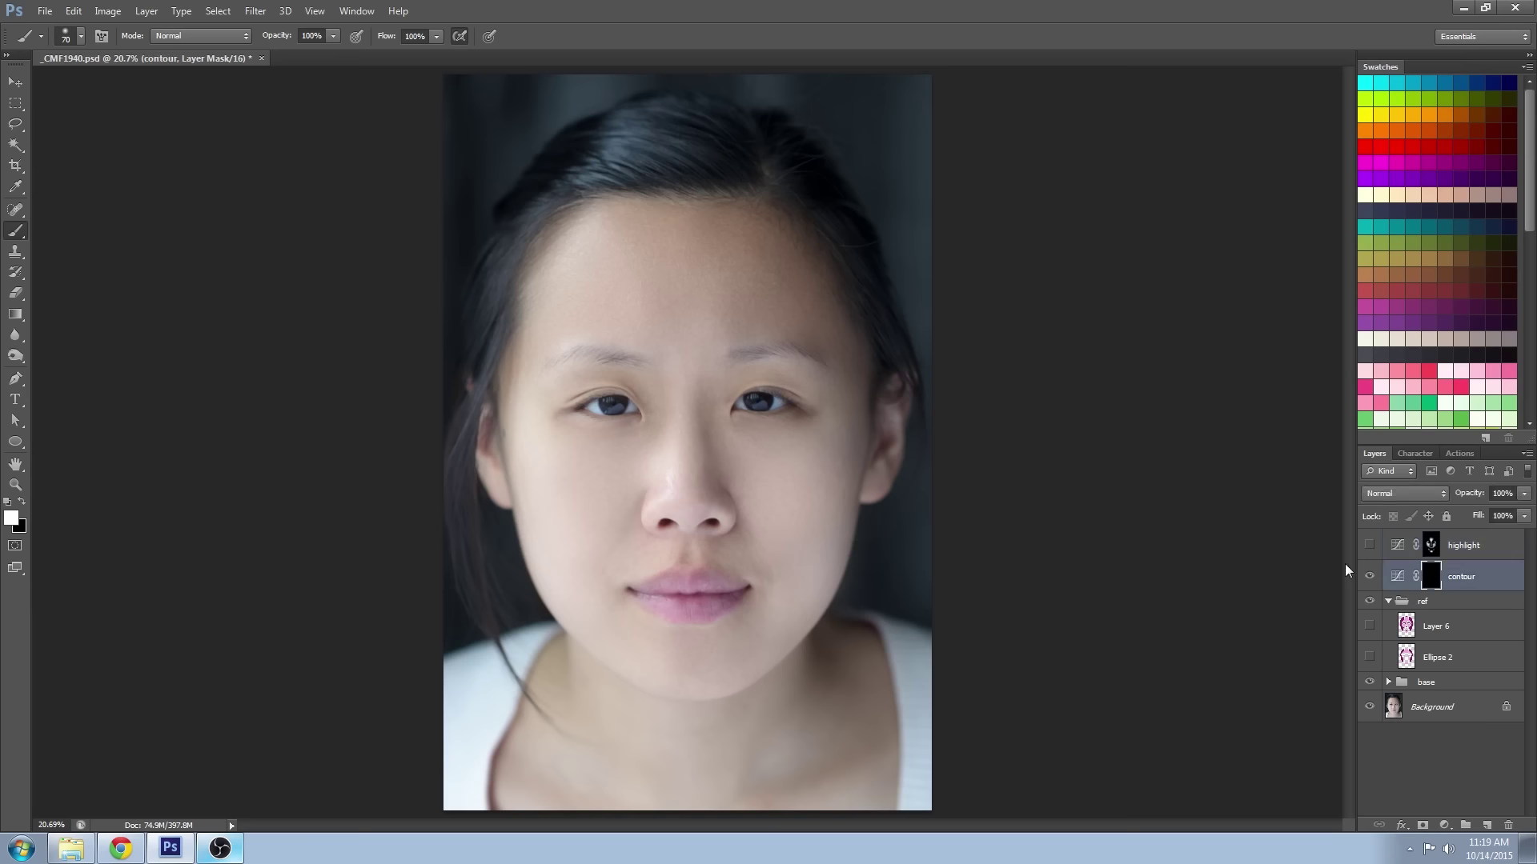
{"action": "left_click", "coordinate": [1369, 627]}
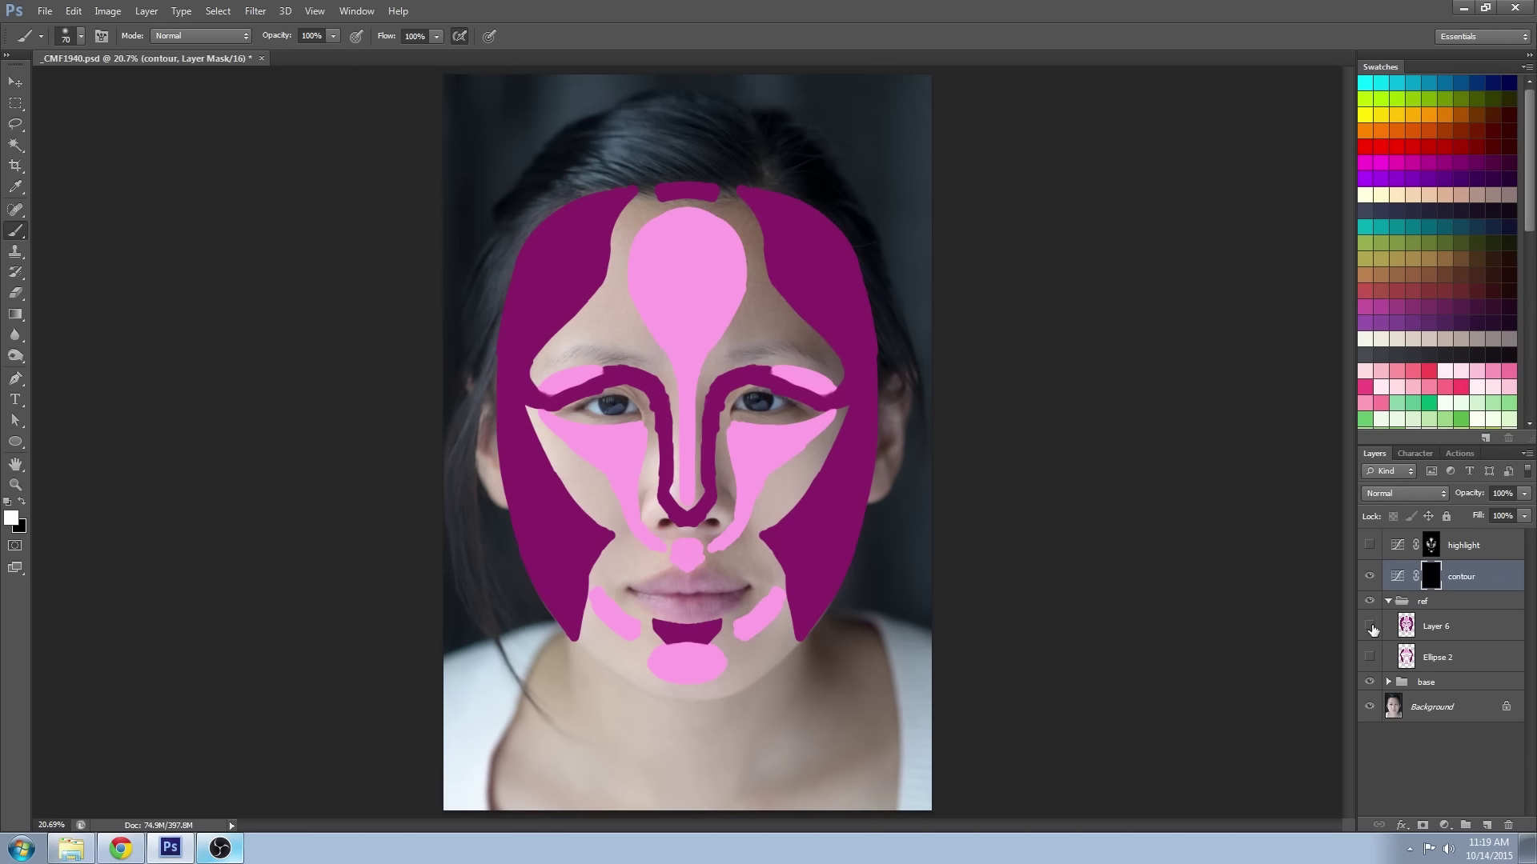
{"action": "left_click", "coordinate": [1371, 628]}
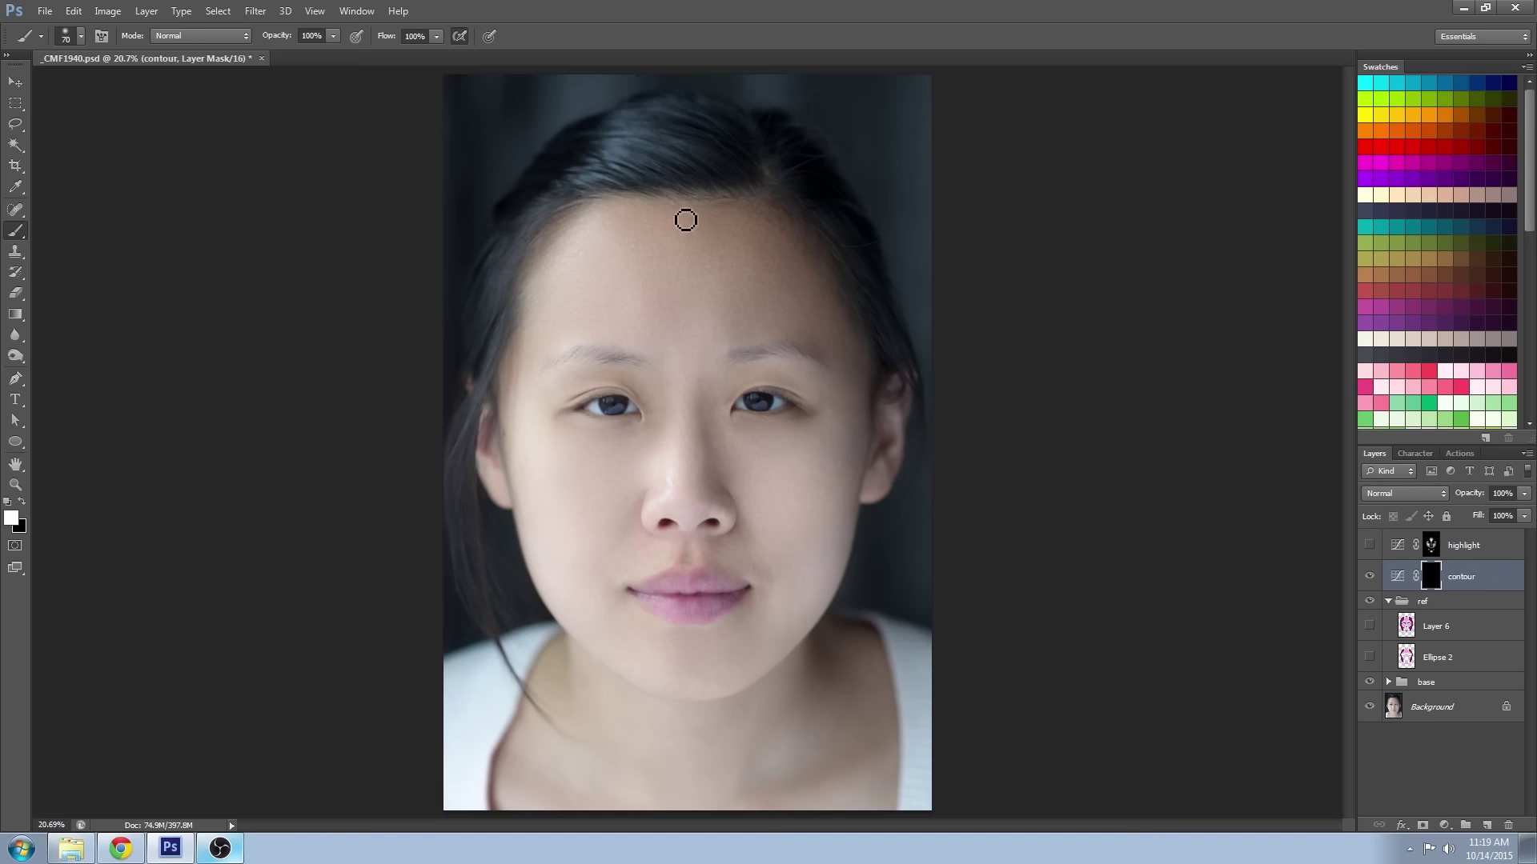
{"action": "key", "text": "bracketright"}
{"action": "key", "text": "bracketright"}
{"action": "key", "text": "bracketright"}
{"action": "key", "text": "bracketright"}
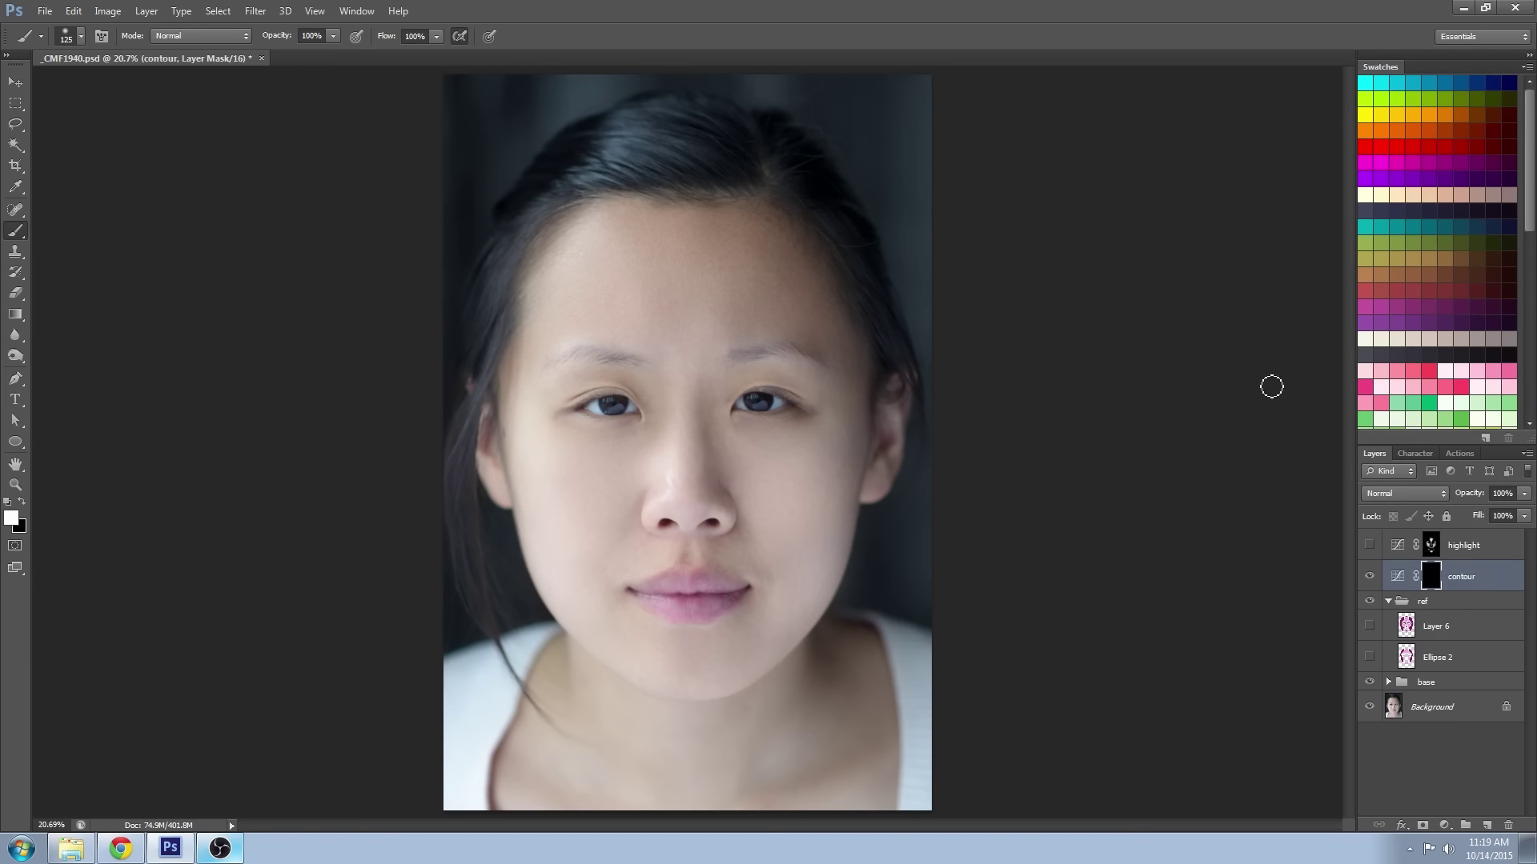
{"action": "left_click", "coordinate": [1369, 625]}
{"action": "left_click", "coordinate": [1370, 625]}
{"action": "key", "text": "bracketright"}
Step: Darken the left temple, the left cheek, and the right temple and cheek contour
{"action": "mouse_move", "coordinate": [625, 204]}
{"action": "left_mouse_down"}
{"action": "mouse_move", "coordinate": [561, 289]}
{"action": "mouse_move", "coordinate": [602, 260]}
{"action": "mouse_move", "coordinate": [529, 279]}
{"action": "mouse_move", "coordinate": [641, 187]}
{"action": "left_mouse_up"}
{"action": "key", "text": "bracketright"}
{"action": "key", "text": "bracketright"}
{"action": "key", "text": "bracketright"}
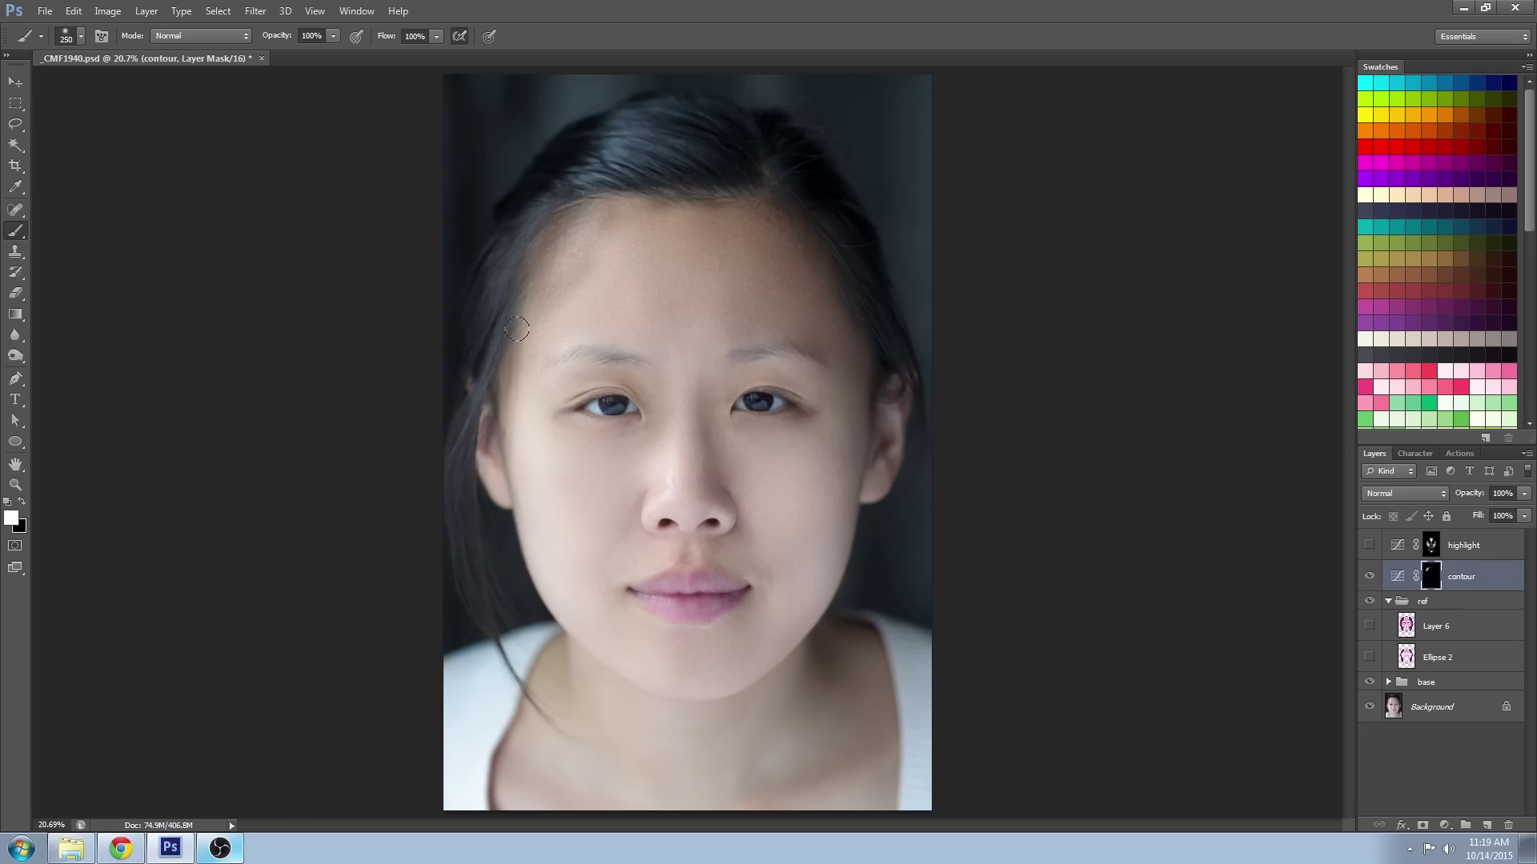
{"action": "left_click_drag", "start_coordinate": [524, 328], "coordinate": [524, 520]}
{"action": "key", "text": "bracketleft"}
{"action": "key", "text": "bracketleft"}
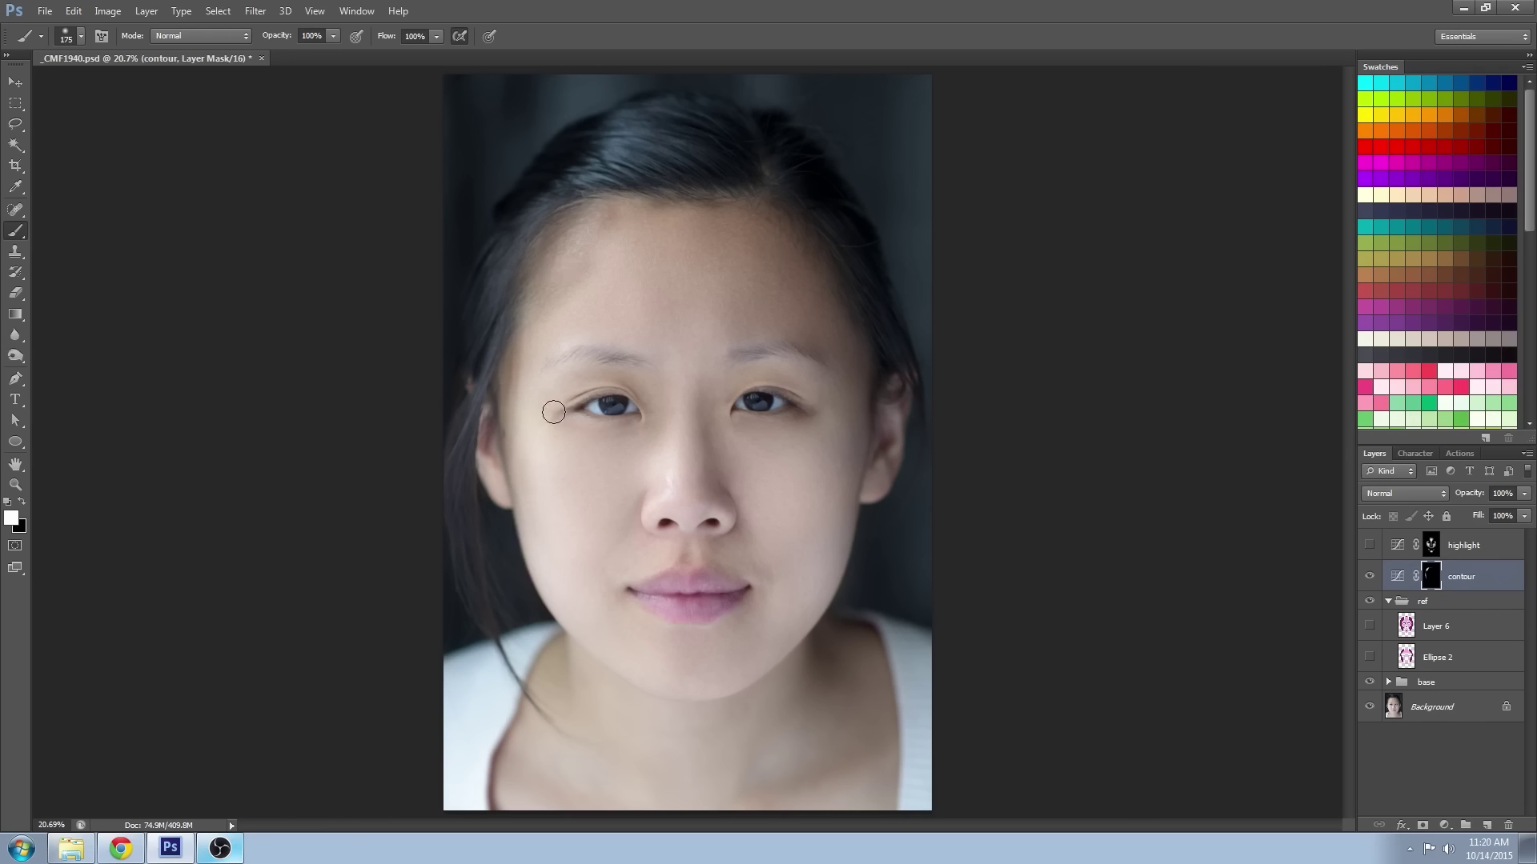
{"action": "key", "text": "bracketright"}
{"action": "key", "text": "bracketright"}
{"action": "key", "text": "bracketright"}
{"action": "mouse_move", "coordinate": [744, 204]}
{"action": "left_mouse_down"}
{"action": "mouse_move", "coordinate": [814, 293]}
{"action": "mouse_move", "coordinate": [832, 399]}
{"action": "mouse_move", "coordinate": [812, 418]}
{"action": "mouse_move", "coordinate": [843, 395]}
{"action": "left_mouse_up"}
Step: Shade the side of the nose bridge and the chin below the lower lip with a smaller brush
{"action": "key", "text": "bracketleft"}
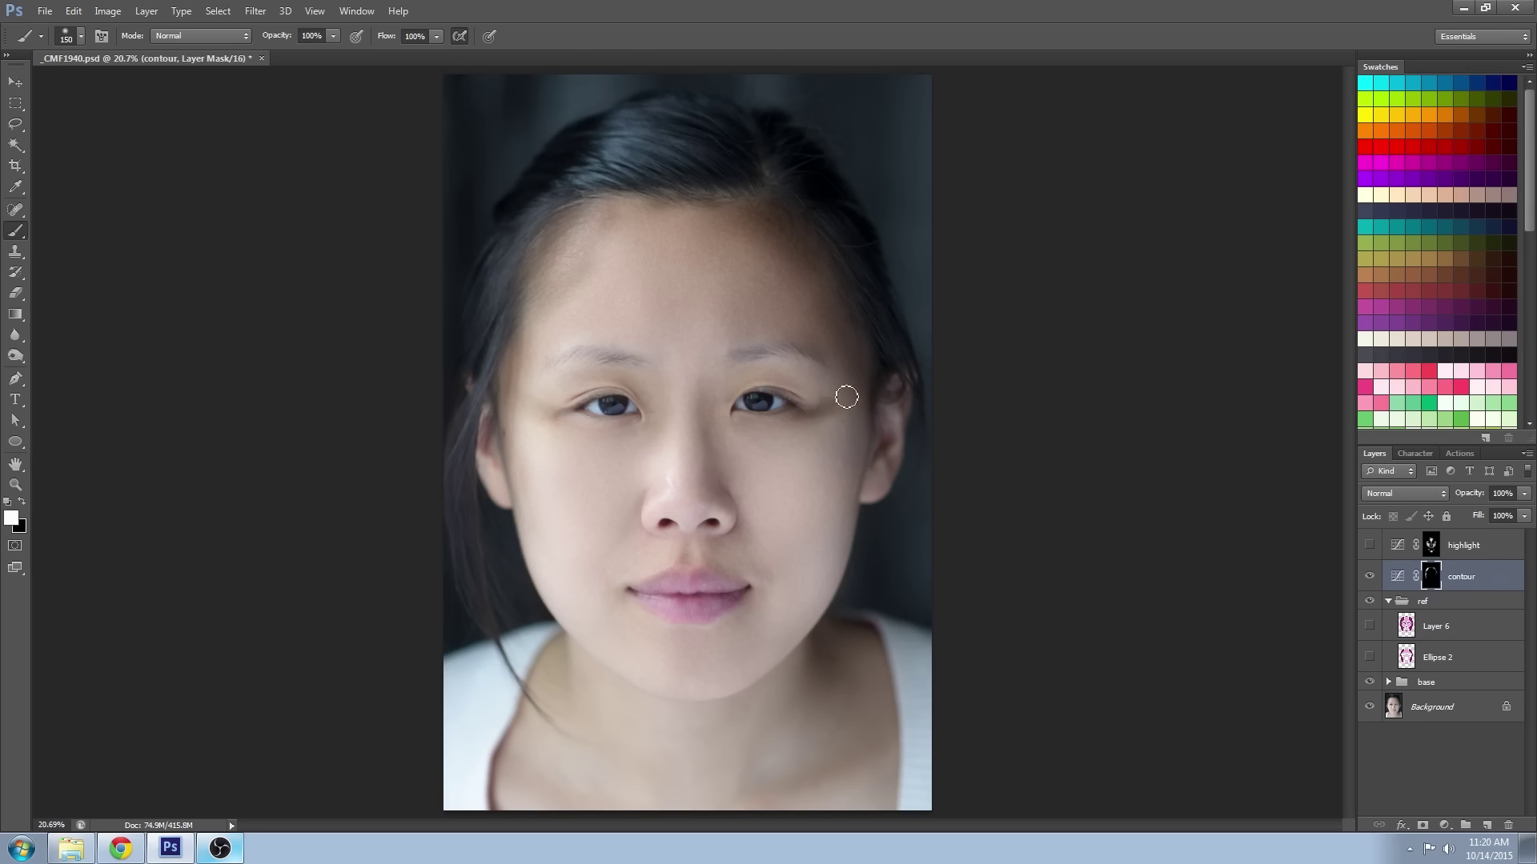
{"action": "key", "text": "bracketleft"}
{"action": "key", "text": "bracketleft"}
{"action": "key", "text": "bracketleft"}
{"action": "left_click_drag", "start_coordinate": [669, 491], "coordinate": [666, 420]}
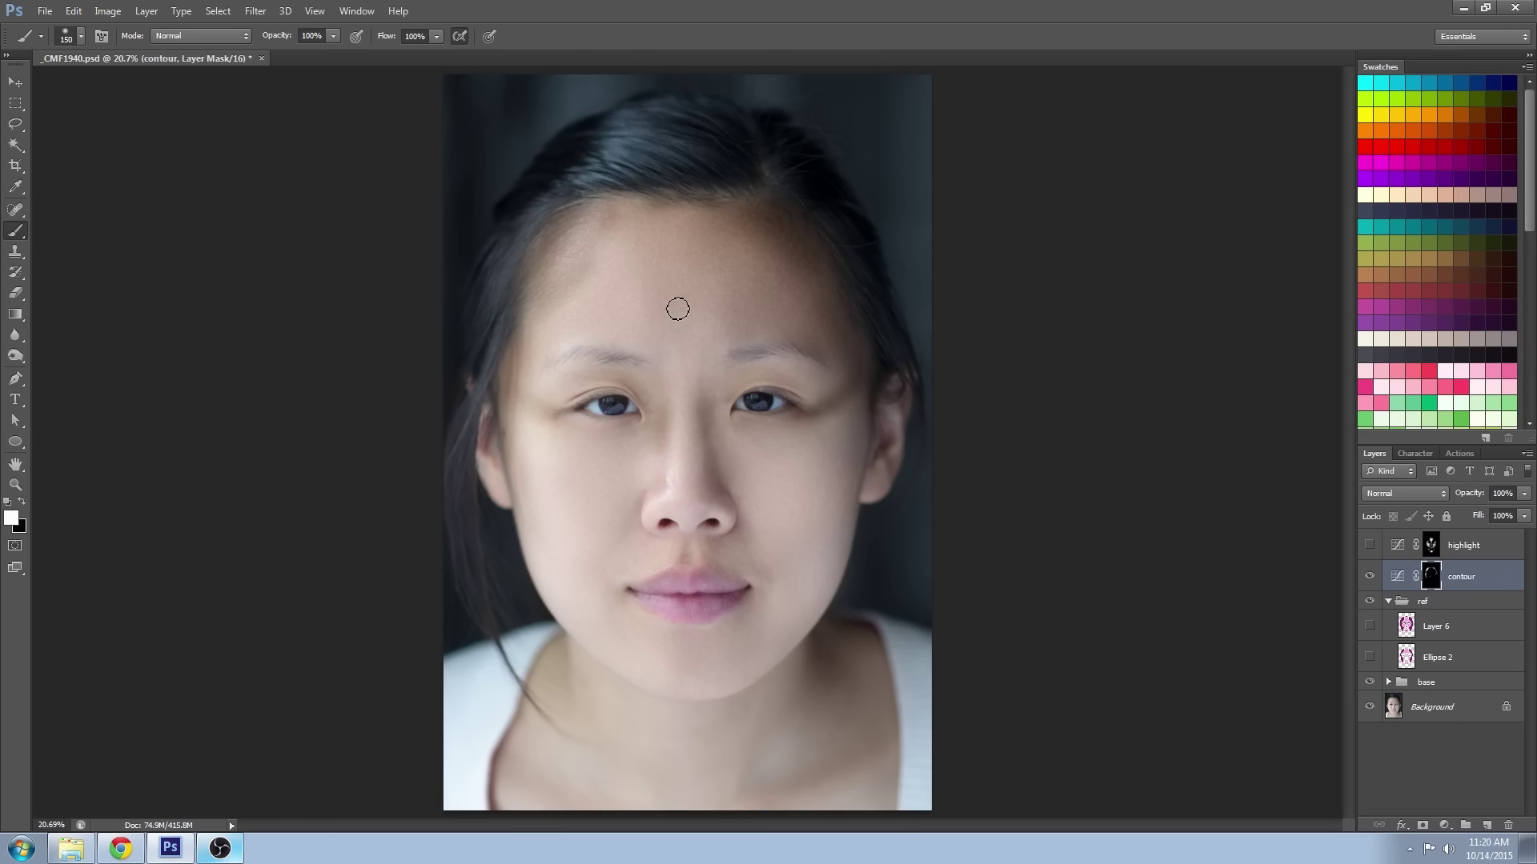
{"action": "key", "text": "bracketleft"}
{"action": "mouse_move", "coordinate": [685, 640]}
{"action": "left_mouse_down"}
{"action": "mouse_move", "coordinate": [673, 632]}
{"action": "mouse_move", "coordinate": [720, 640]}
{"action": "mouse_move", "coordinate": [698, 650]}
{"action": "left_mouse_up"}
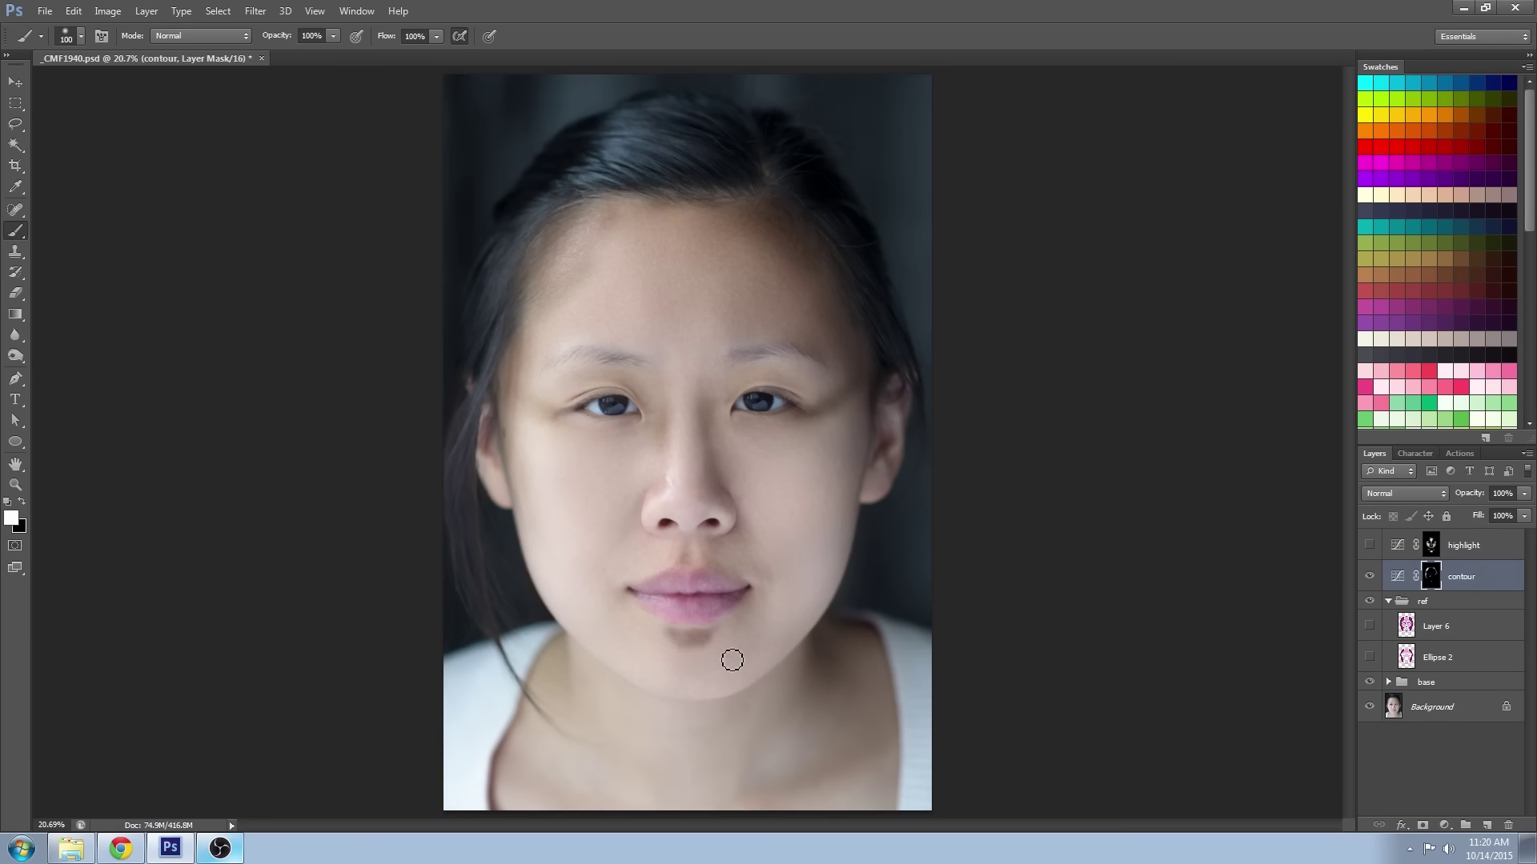
{"action": "left_click", "coordinate": [1371, 626]}
{"action": "left_click", "coordinate": [1370, 627]}
Step: Deepen the contour shading on the lower right cheek and the left cheek
{"action": "left_click", "coordinate": [1370, 626]}
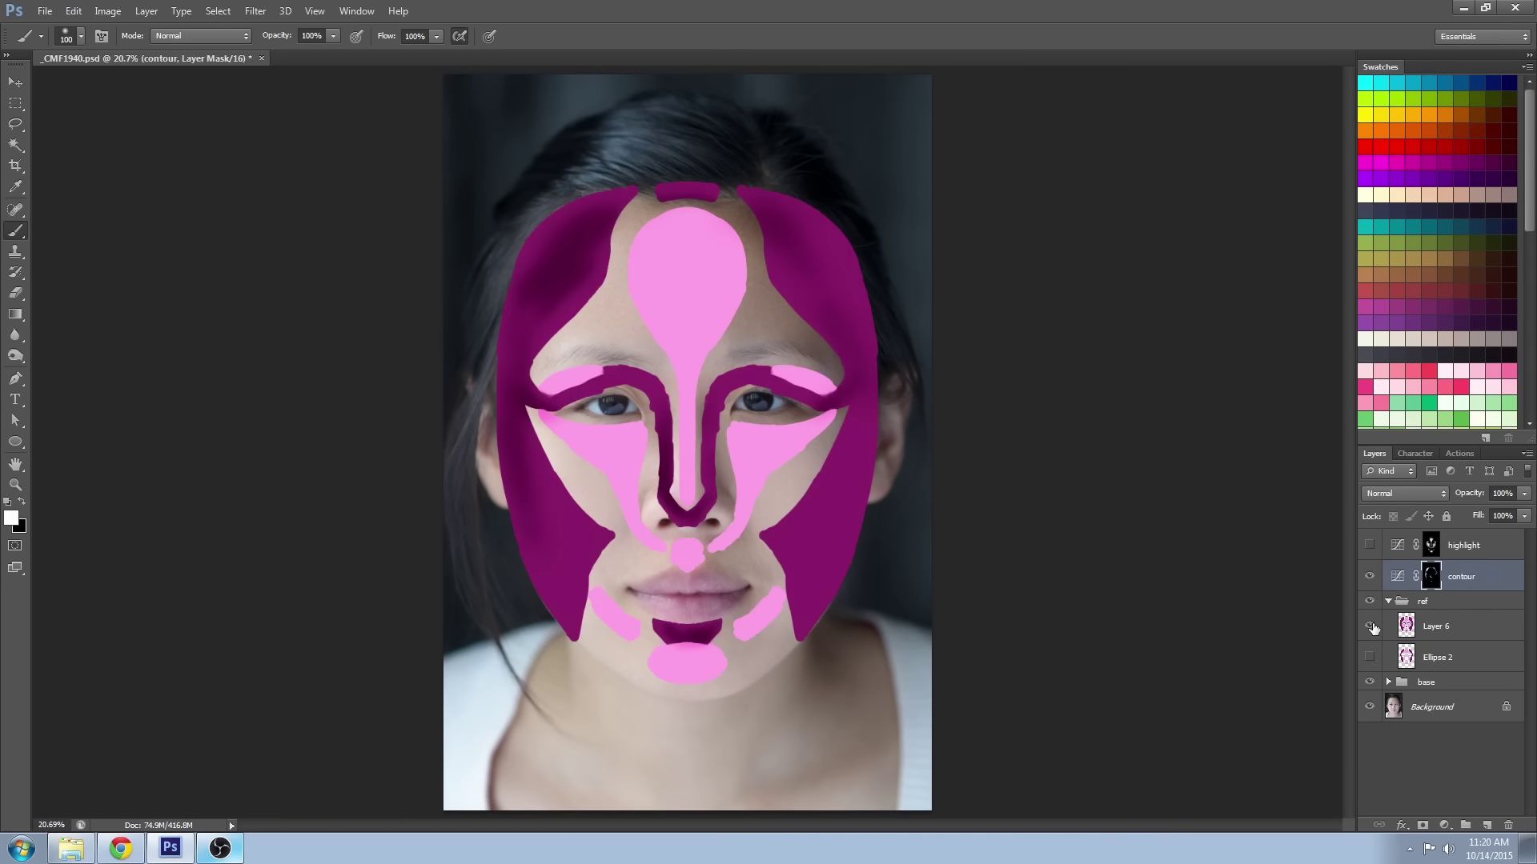
{"action": "left_click", "coordinate": [1370, 625]}
{"action": "key", "text": "bracketright"}
{"action": "key", "text": "bracketright"}
{"action": "key", "text": "bracketright"}
{"action": "key", "text": "bracketright"}
{"action": "key", "text": "bracketright"}
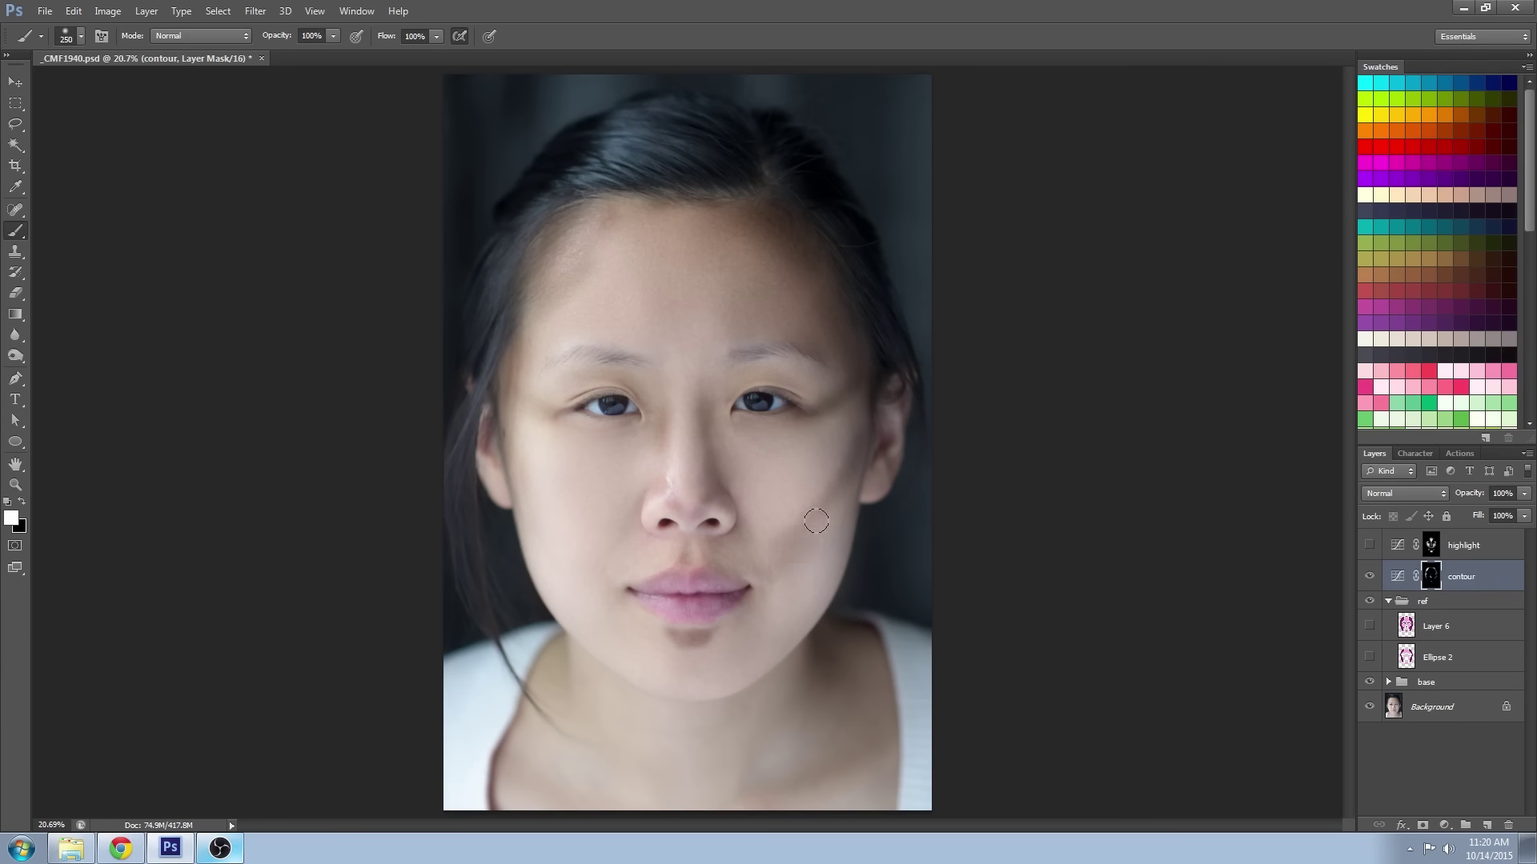
{"action": "key", "text": "bracketright"}
{"action": "left_click_drag", "start_coordinate": [816, 532], "coordinate": [792, 592]}
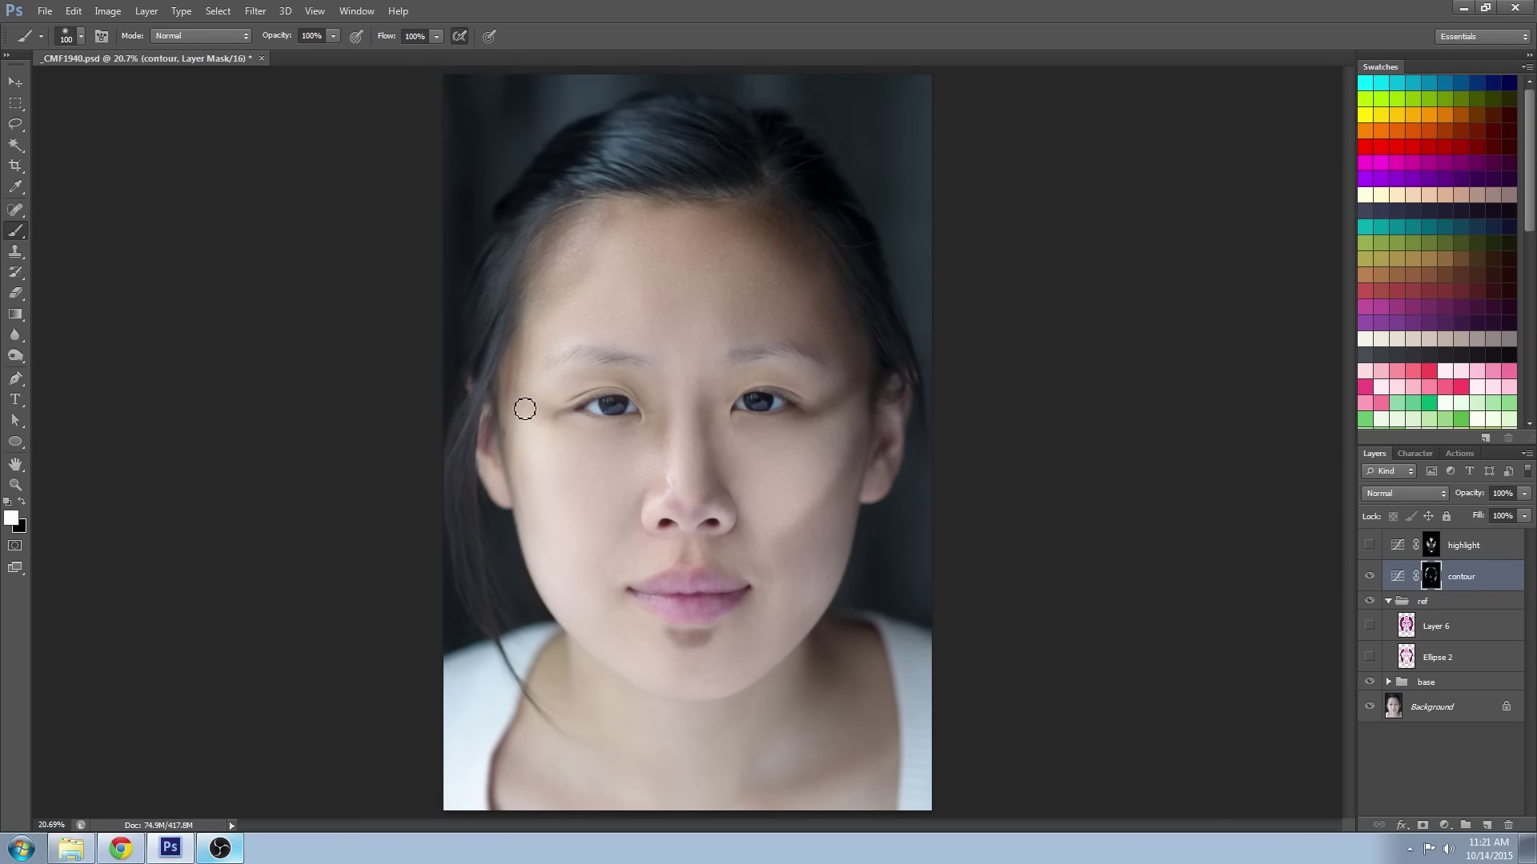
{"action": "key", "text": "bracketleft"}
{"action": "key", "text": "bracketleft"}
{"action": "key", "text": "bracketright"}
{"action": "key", "text": "bracketright"}
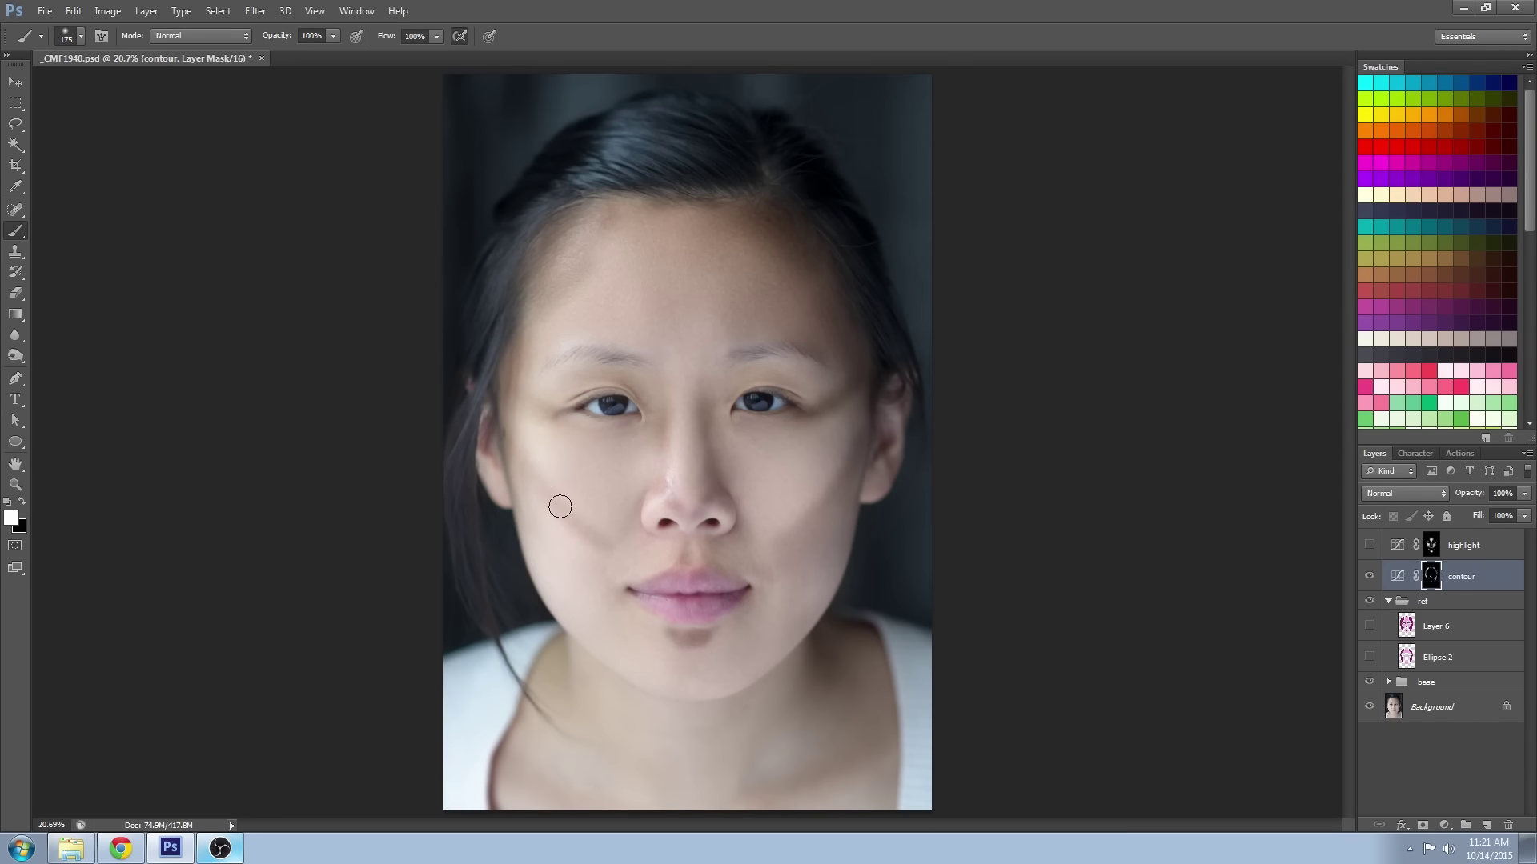
{"action": "mouse_move", "coordinate": [542, 515]}
{"action": "left_mouse_down"}
{"action": "mouse_move", "coordinate": [510, 477]}
{"action": "mouse_move", "coordinate": [576, 567]}
{"action": "mouse_move", "coordinate": [540, 567]}
{"action": "mouse_move", "coordinate": [551, 485]}
{"action": "left_mouse_up"}
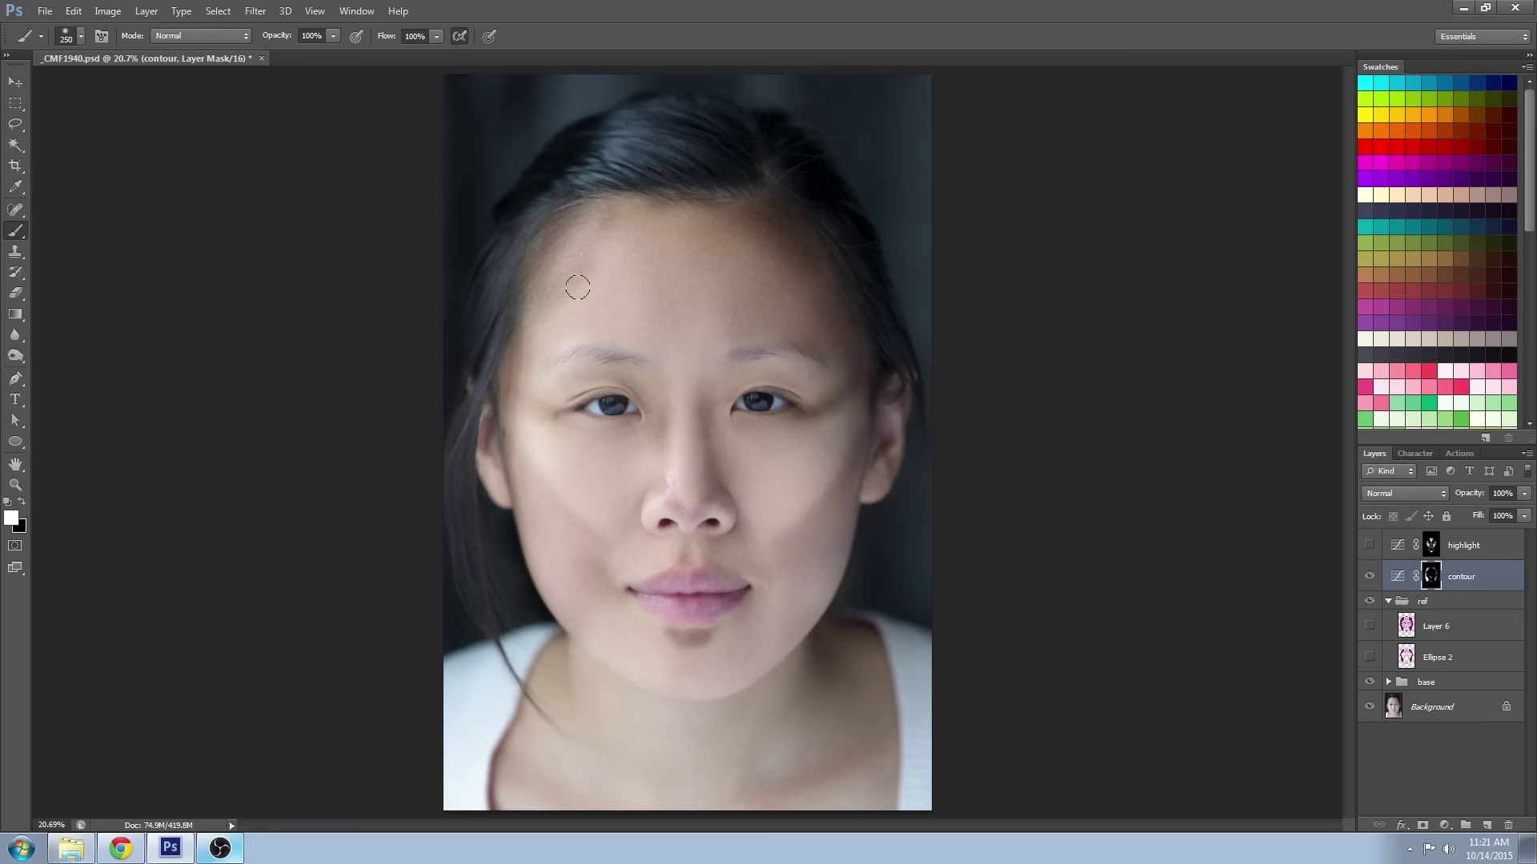
Step: Compare the contour mask against the face-map reference, settling on a 150 brush
{"action": "key", "text": "bracketleft"}
{"action": "key", "text": "bracketleft"}
{"action": "key", "text": "bracketright"}
{"action": "key", "text": "bracketright"}
{"action": "left_click", "coordinate": [1370, 627]}
{"action": "left_click", "coordinate": [1370, 628]}
{"action": "left_click", "coordinate": [1369, 627]}
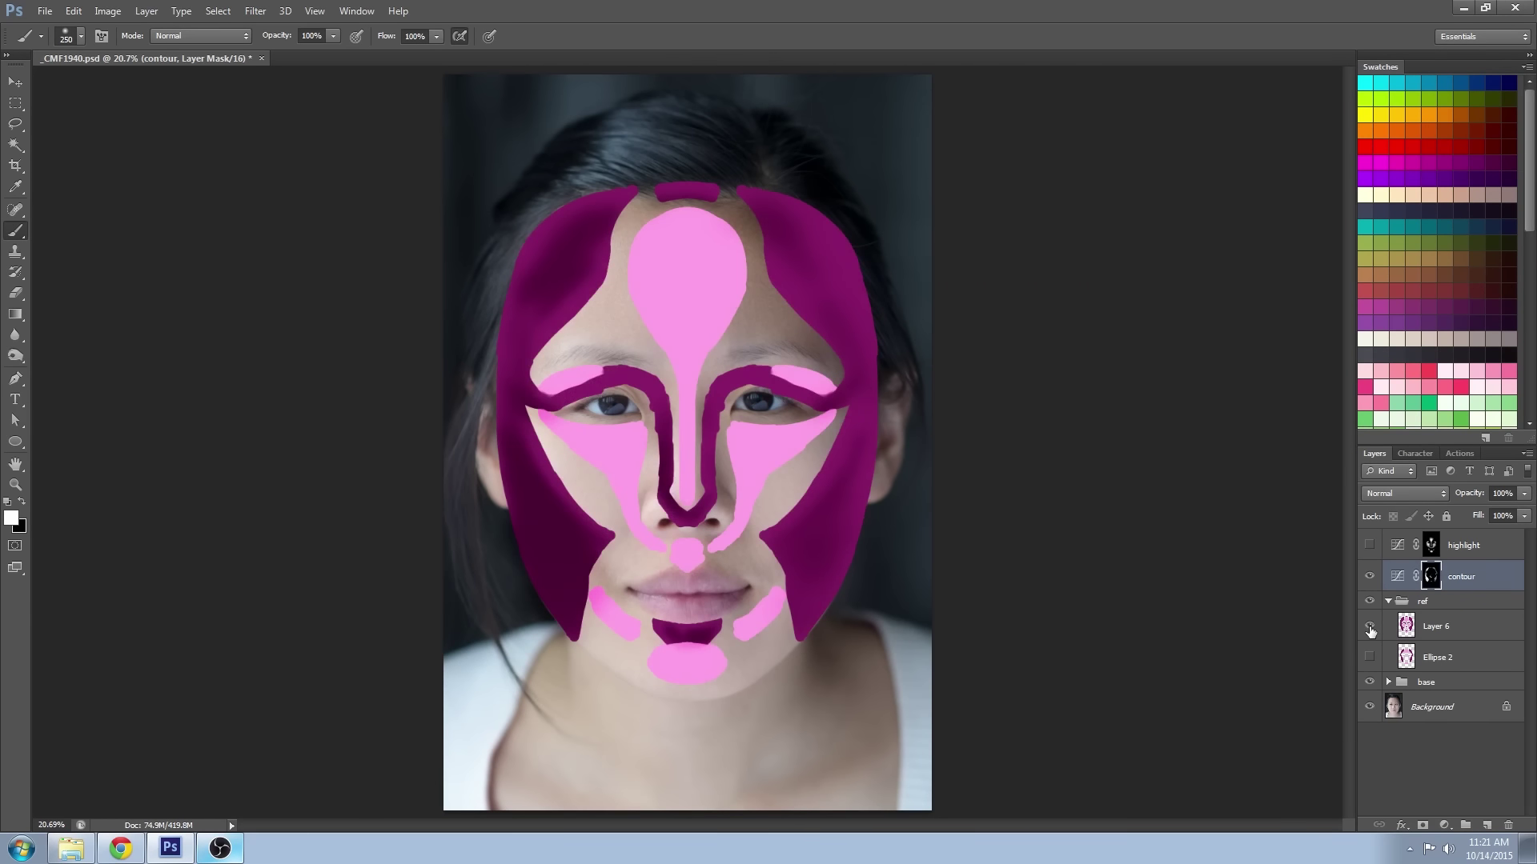
{"action": "left_click", "coordinate": [1369, 629]}
{"action": "left_click", "coordinate": [1369, 629]}
{"action": "left_click", "coordinate": [1369, 629]}
{"action": "key", "text": "bracketleft"}
{"action": "key", "text": "bracketleft"}
{"action": "key", "text": "bracketleft"}
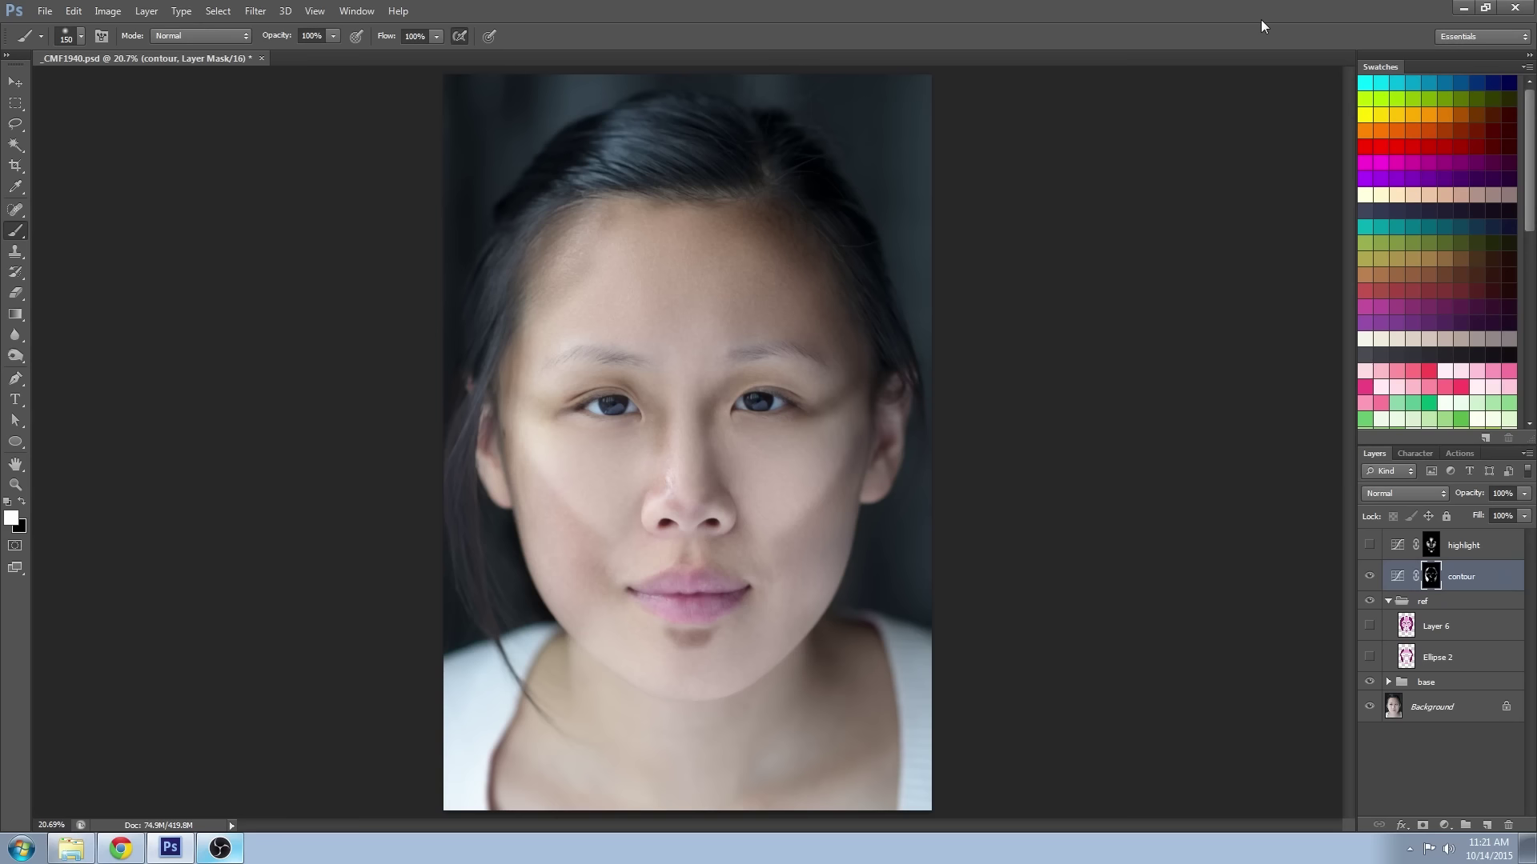
Step: Paint contour shading down the right cheek and jawline
{"action": "left_click", "coordinate": [1370, 625]}
{"action": "left_click", "coordinate": [1369, 625]}
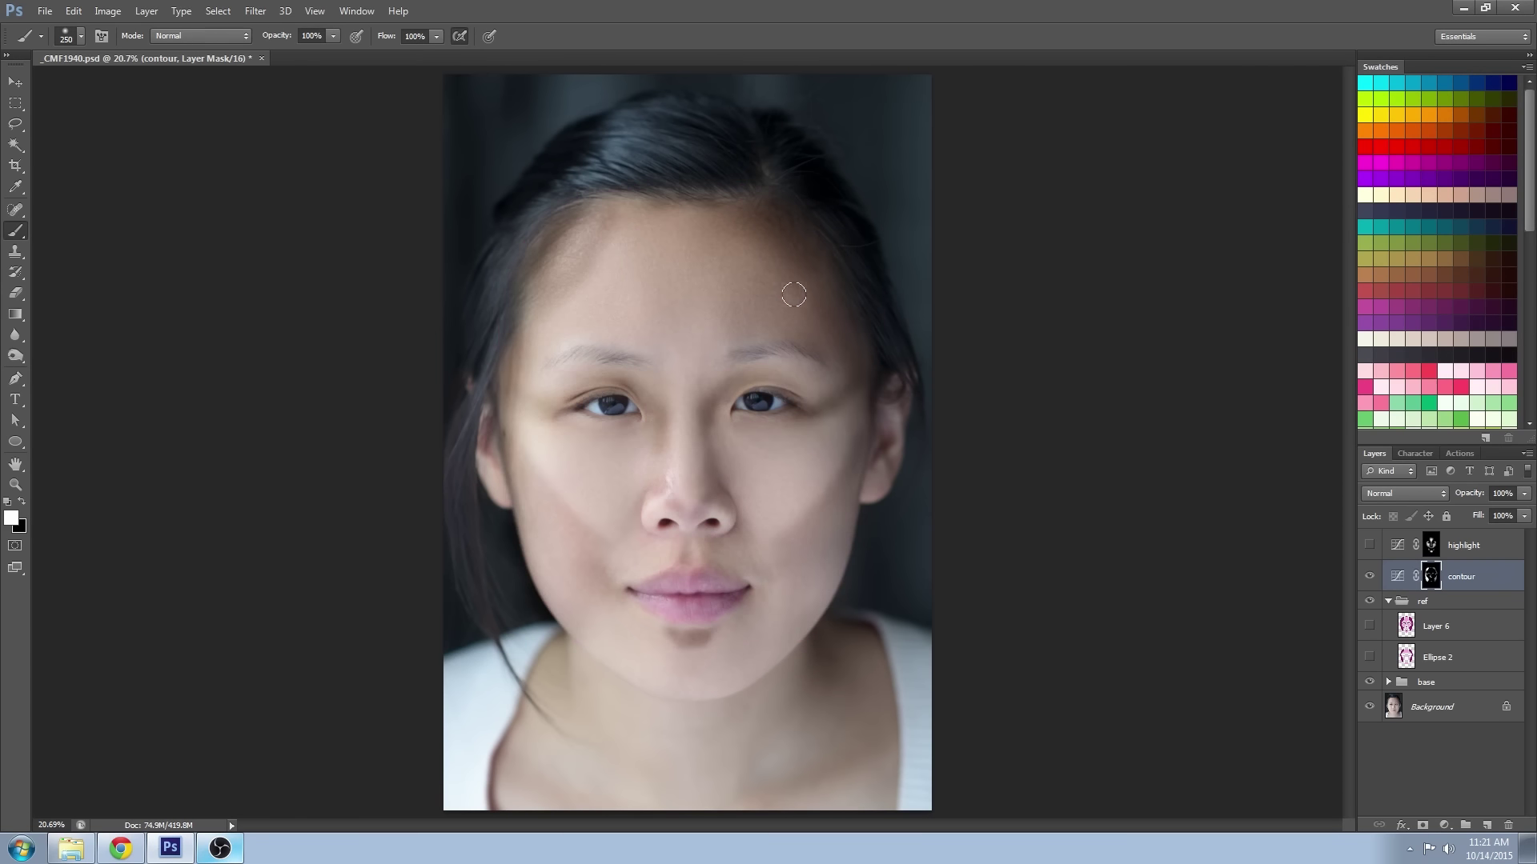
{"action": "mouse_move", "coordinate": [860, 376]}
{"action": "left_mouse_down"}
{"action": "mouse_move", "coordinate": [813, 635]}
{"action": "mouse_move", "coordinate": [833, 552]}
{"action": "mouse_move", "coordinate": [768, 664]}
{"action": "mouse_move", "coordinate": [800, 529]}
{"action": "left_mouse_up"}
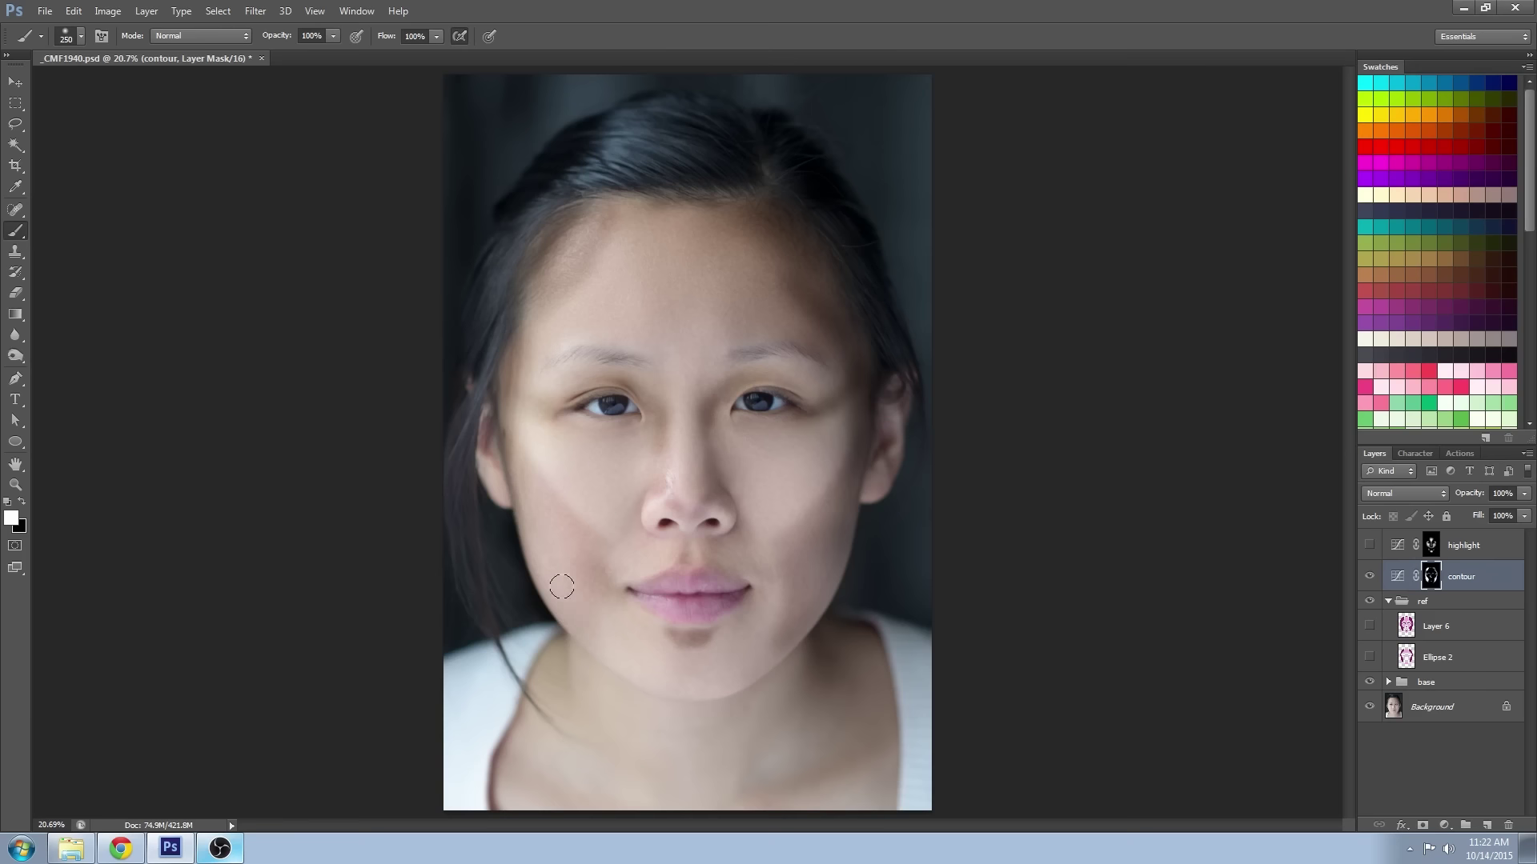
{"action": "key", "text": "bracketleft"}
{"action": "key", "text": "bracketleft"}
{"action": "key", "text": "bracketleft"}
{"action": "key", "text": "bracketright"}
{"action": "key", "text": "bracketright"}
{"action": "key", "text": "bracketright"}
Step: Apply Filter > Blur > Gaussian Blur at 89.2 px radius to the contour mask
{"action": "left_click", "coordinate": [254, 13]}
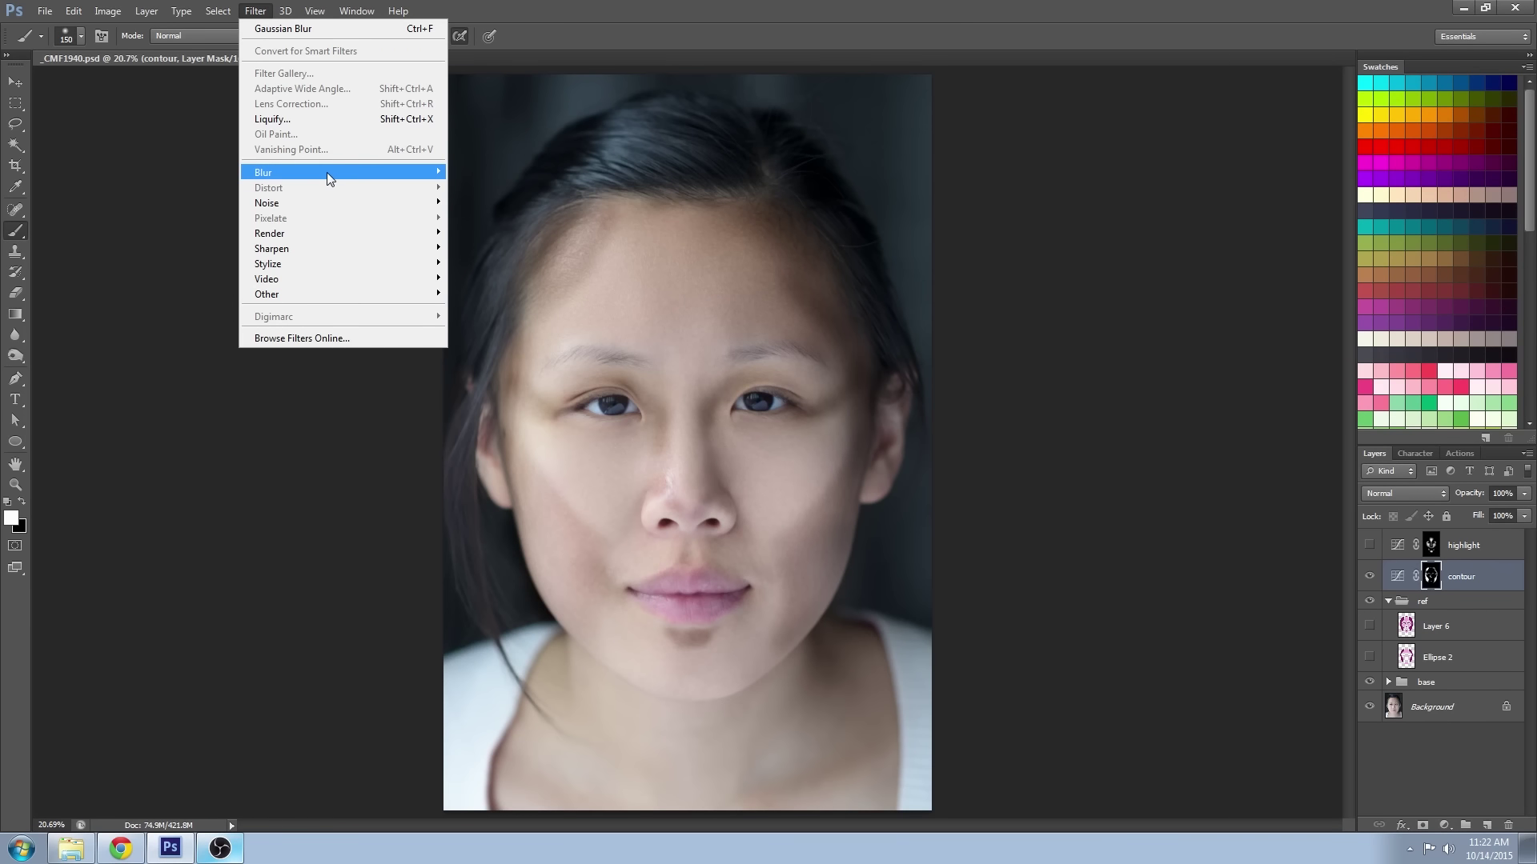
{"action": "mouse_move", "coordinate": [327, 171]}
{"action": "left_click", "coordinate": [491, 284]}
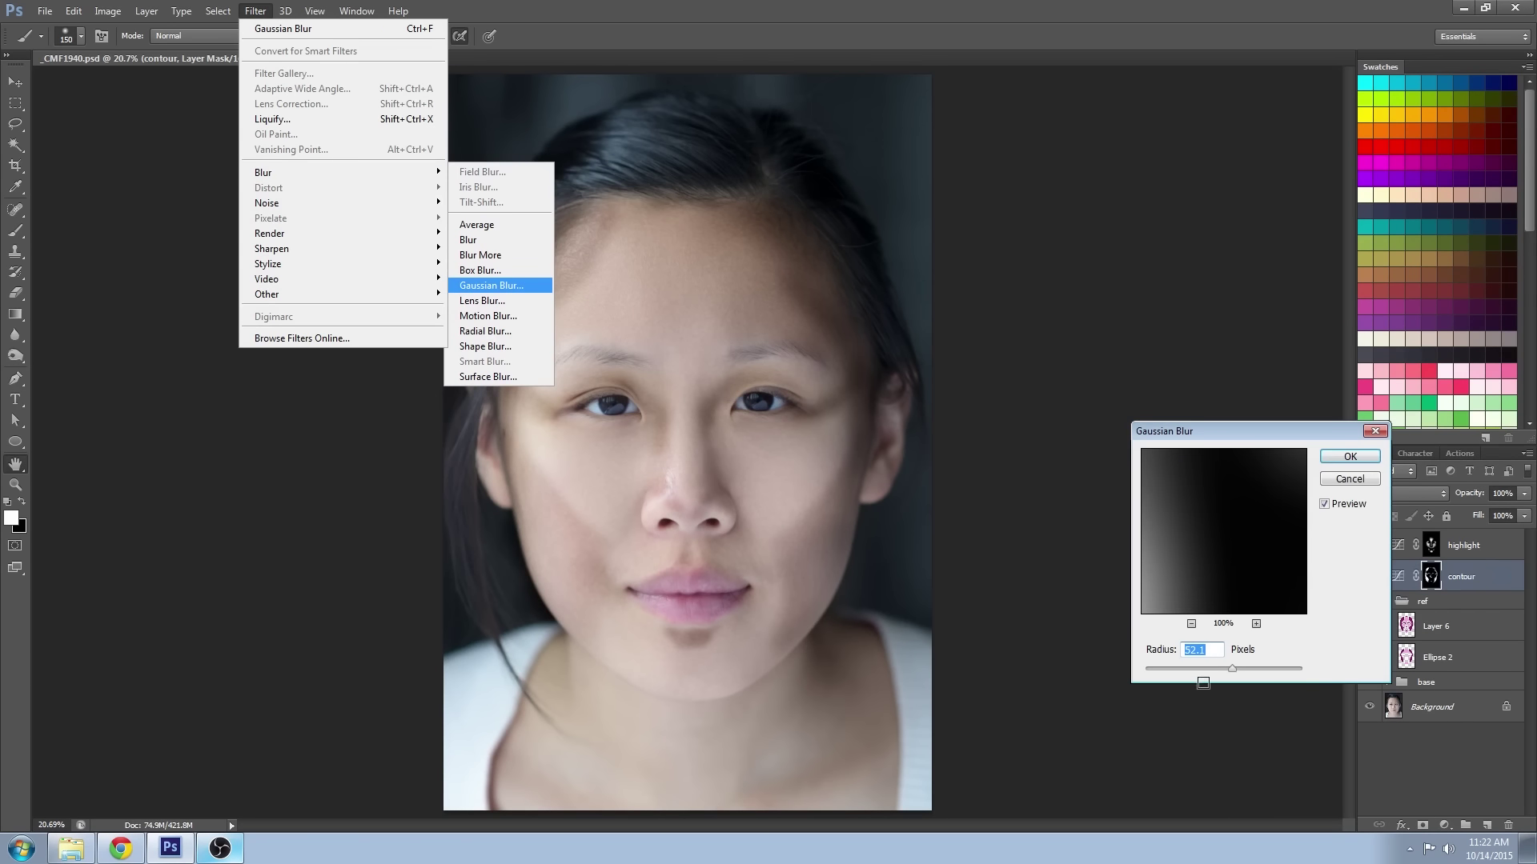
{"action": "left_click", "coordinate": [1191, 624]}
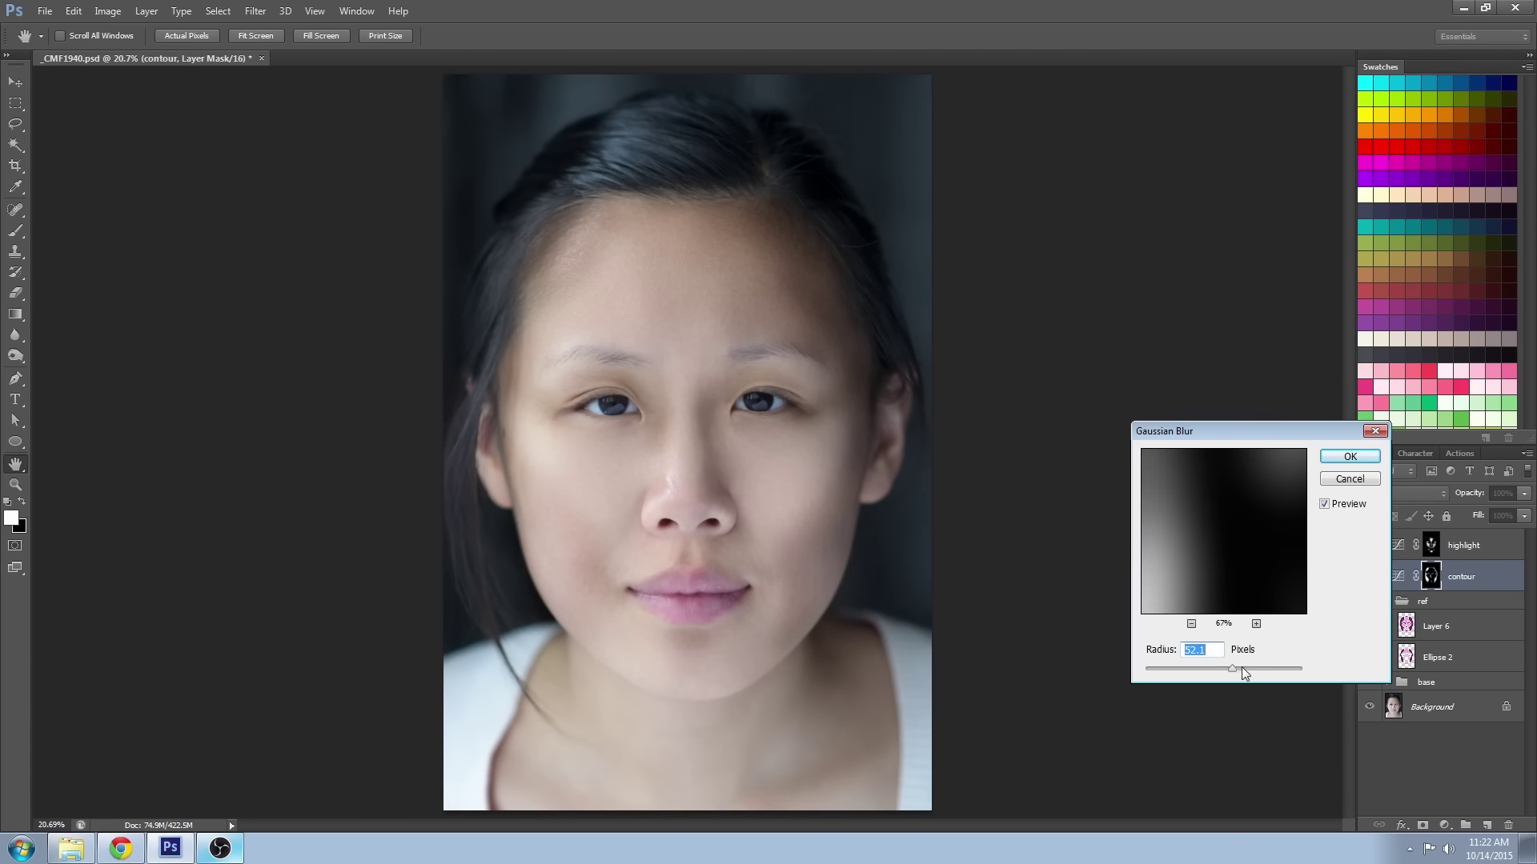
{"action": "left_click_drag", "start_coordinate": [1208, 666], "coordinate": [1243, 665]}
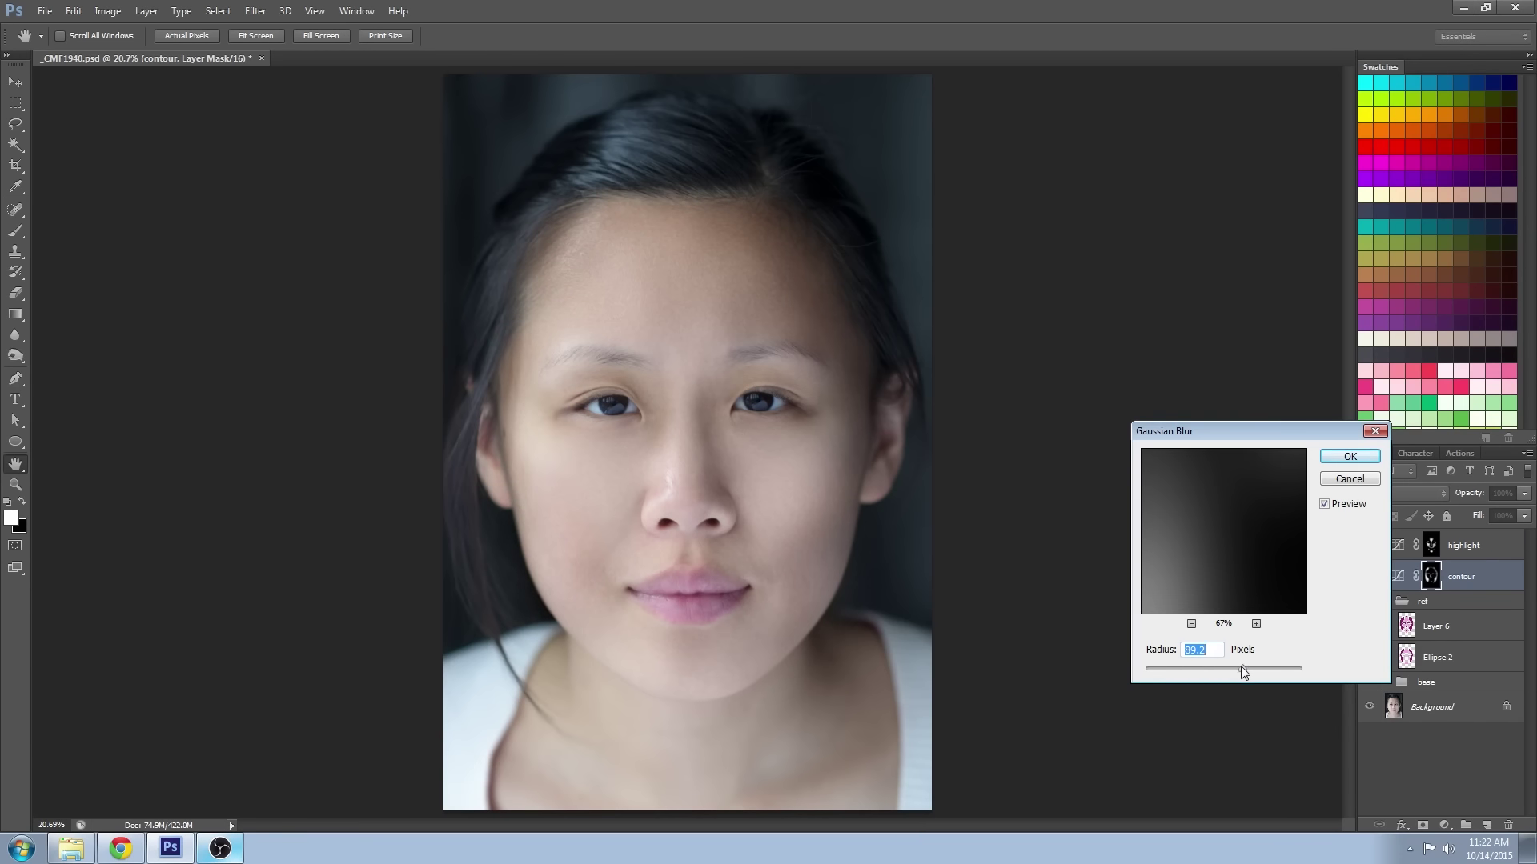
{"action": "left_click", "coordinate": [1330, 456]}
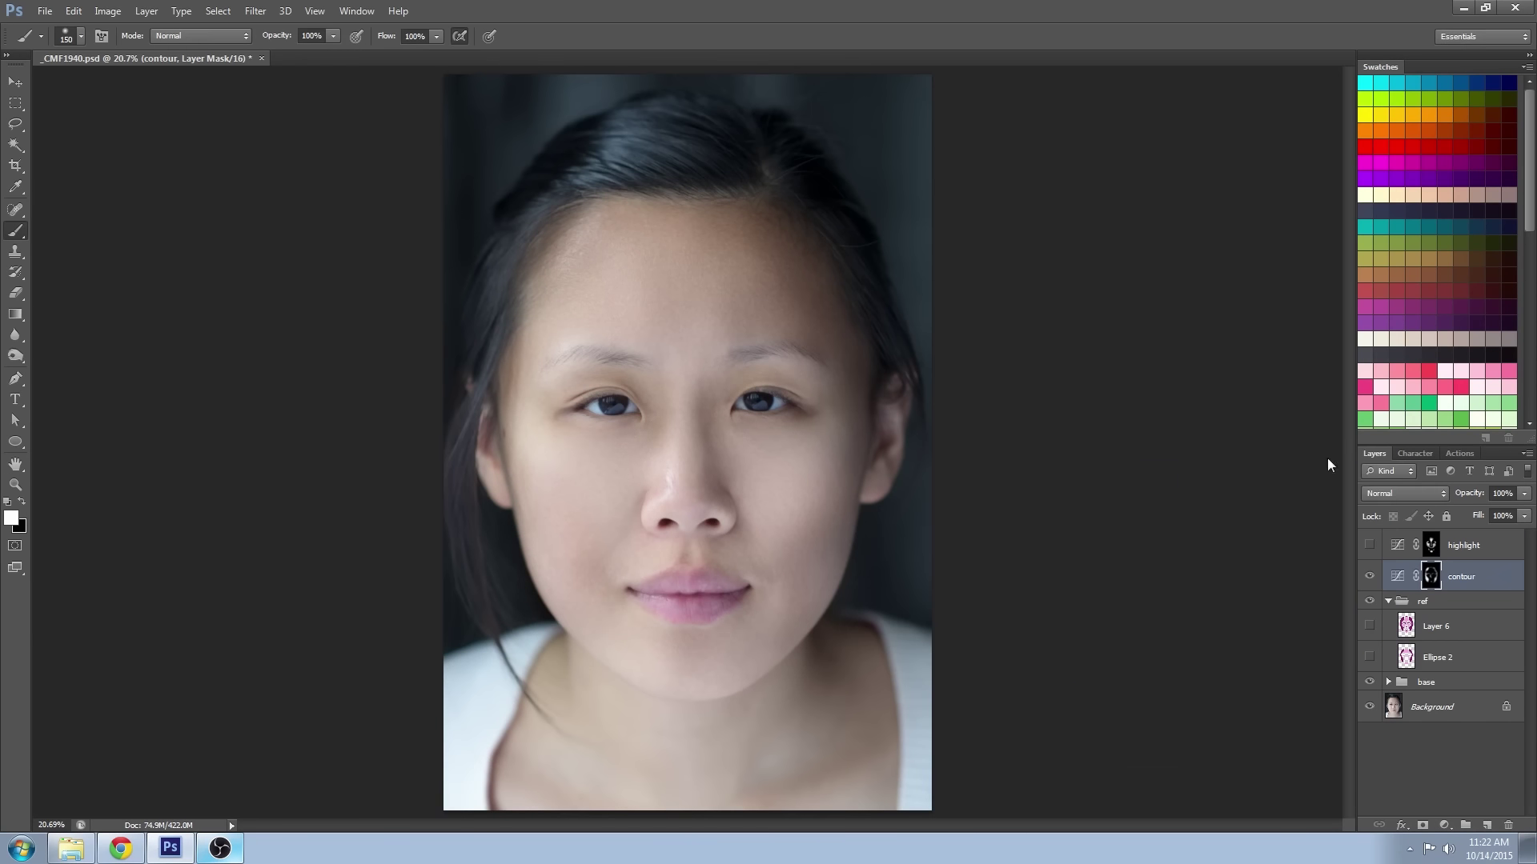
{"action": "left_click", "coordinate": [16, 485]}
Step: Turn the highlight layer back on at 12.5% zoom, toggling highlight and contour to compare
{"action": "left_click", "coordinate": [719, 422]}
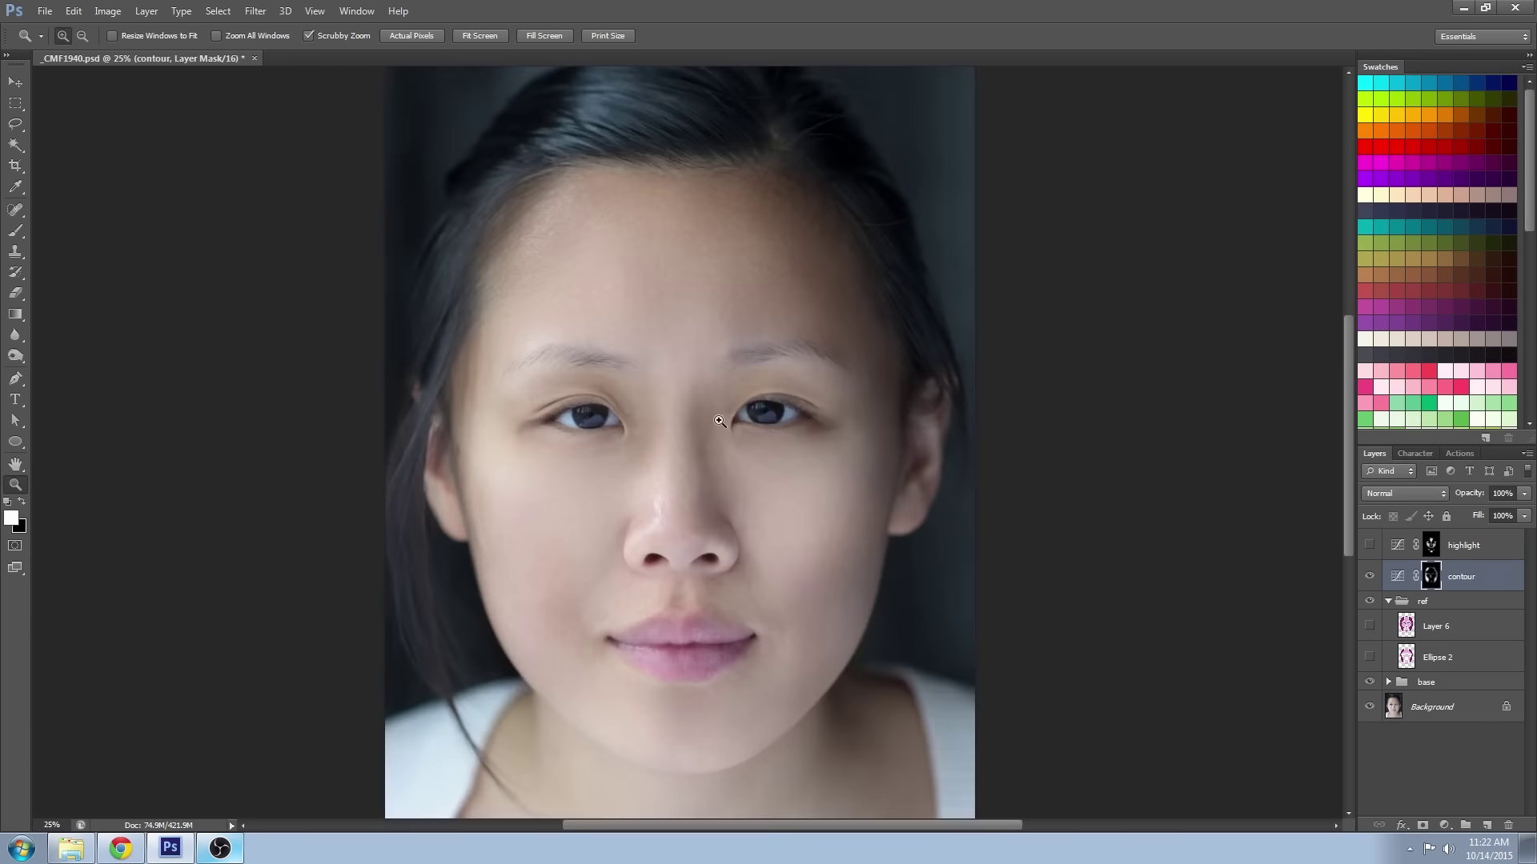
{"action": "left_click", "coordinate": [1369, 545]}
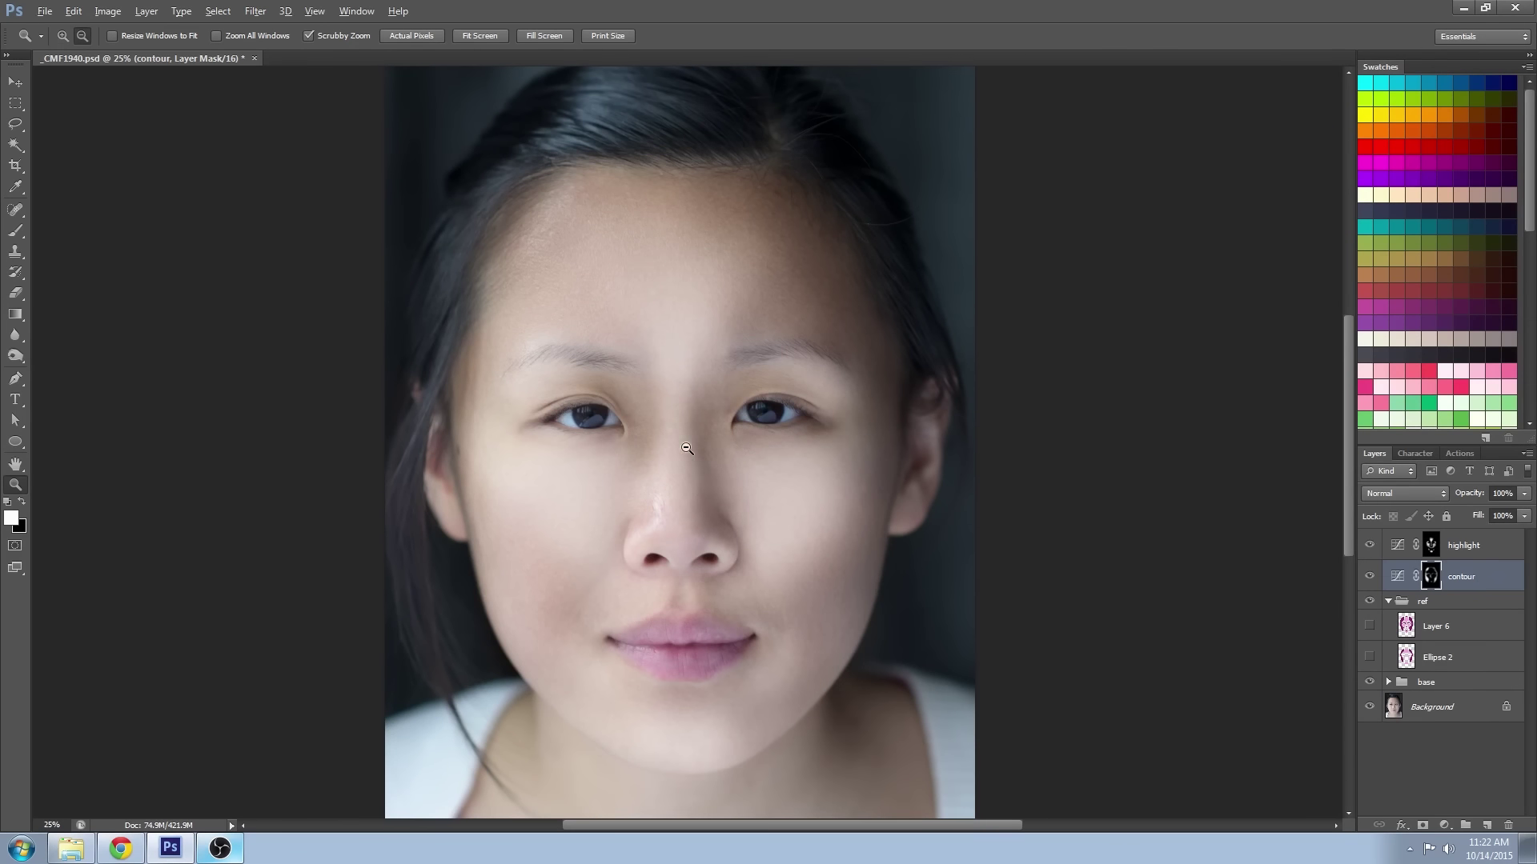
{"action": "left_click", "coordinate": [743, 442], "text": "alt"}
{"action": "left_click", "coordinate": [744, 443], "text": "alt"}
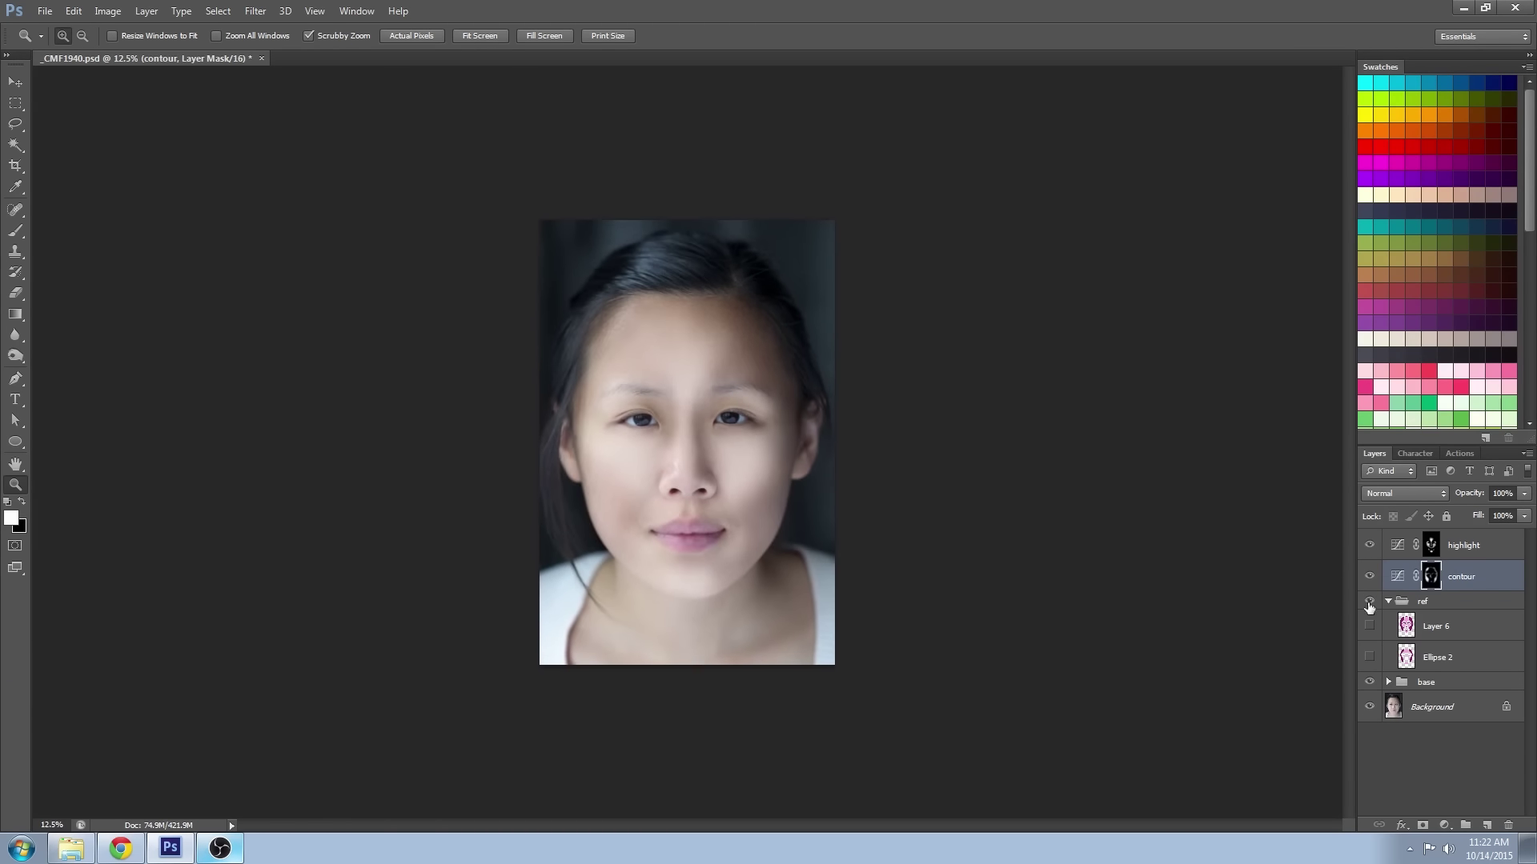
{"action": "left_click", "coordinate": [1369, 545]}
{"action": "left_click", "coordinate": [1370, 545]}
{"action": "left_click", "coordinate": [1369, 577]}
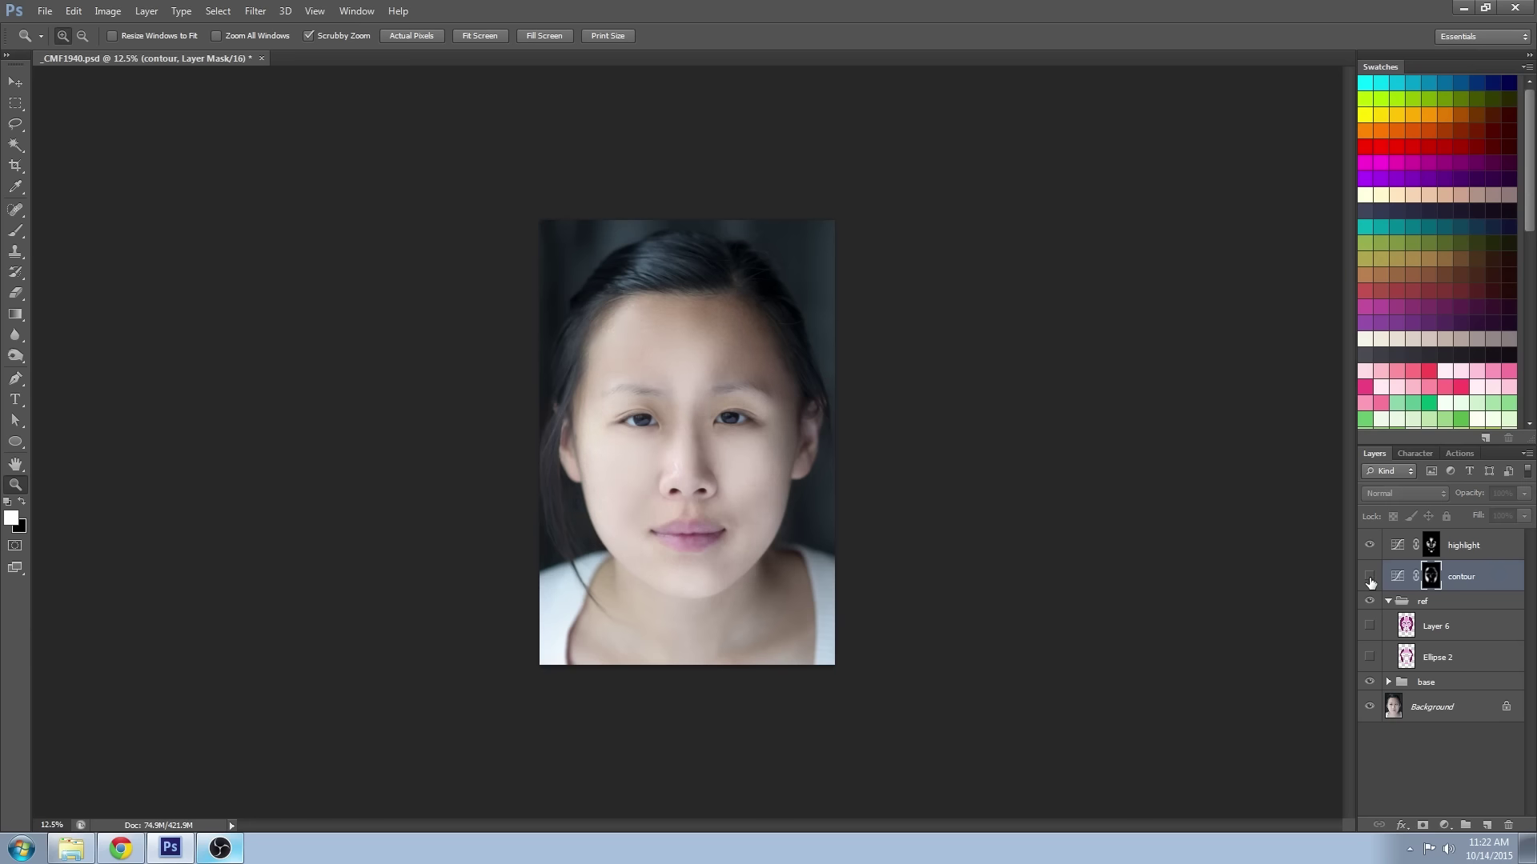
{"action": "left_click", "coordinate": [1370, 576]}
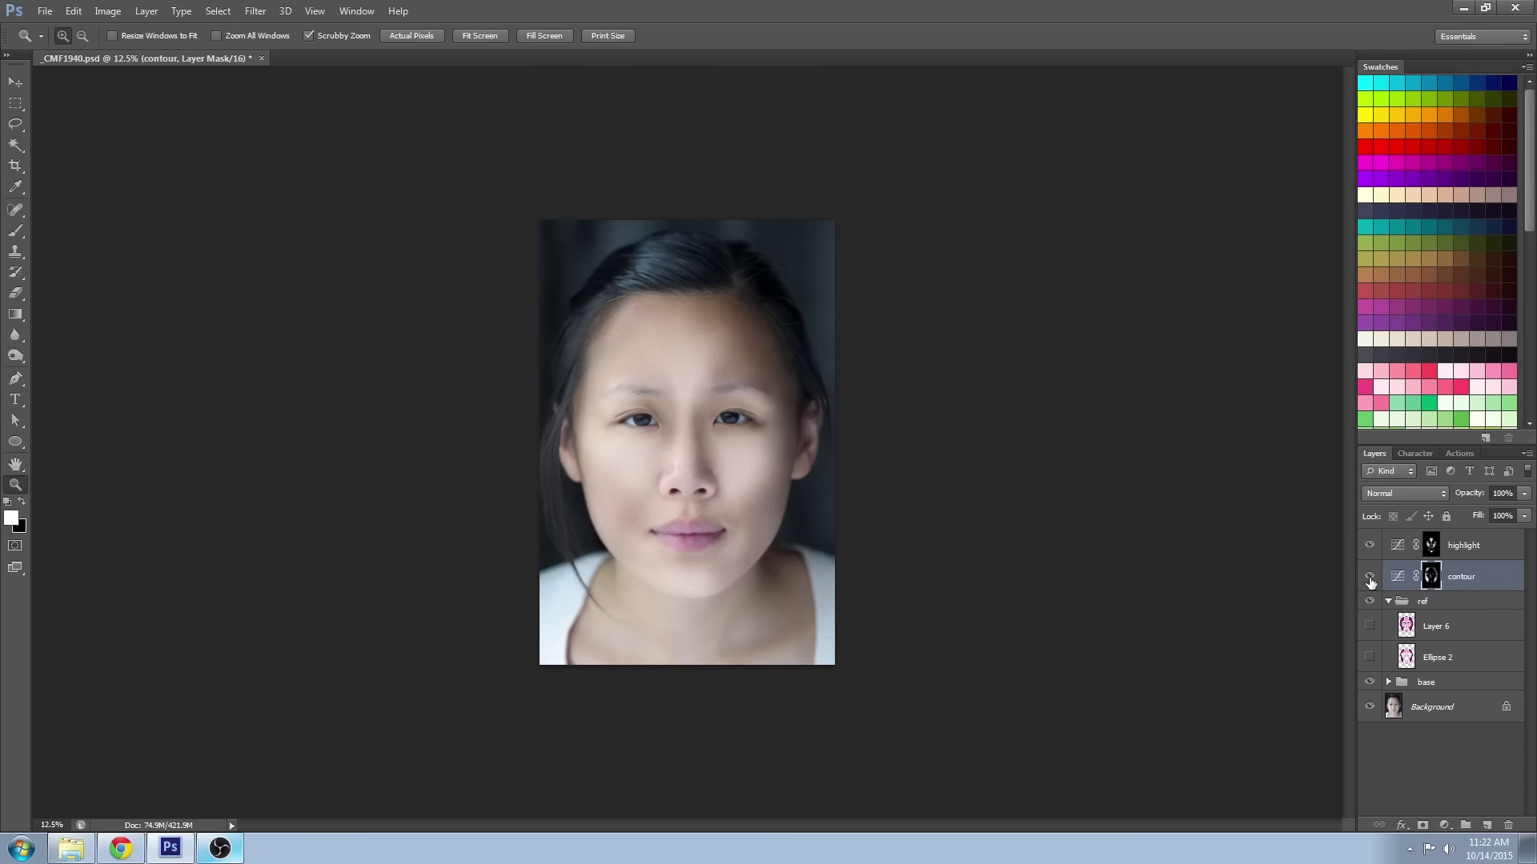
Step: Select highlight and contour and use New Group from Layers to group them as c&h
{"action": "left_click", "coordinate": [1485, 547], "text": "shift"}
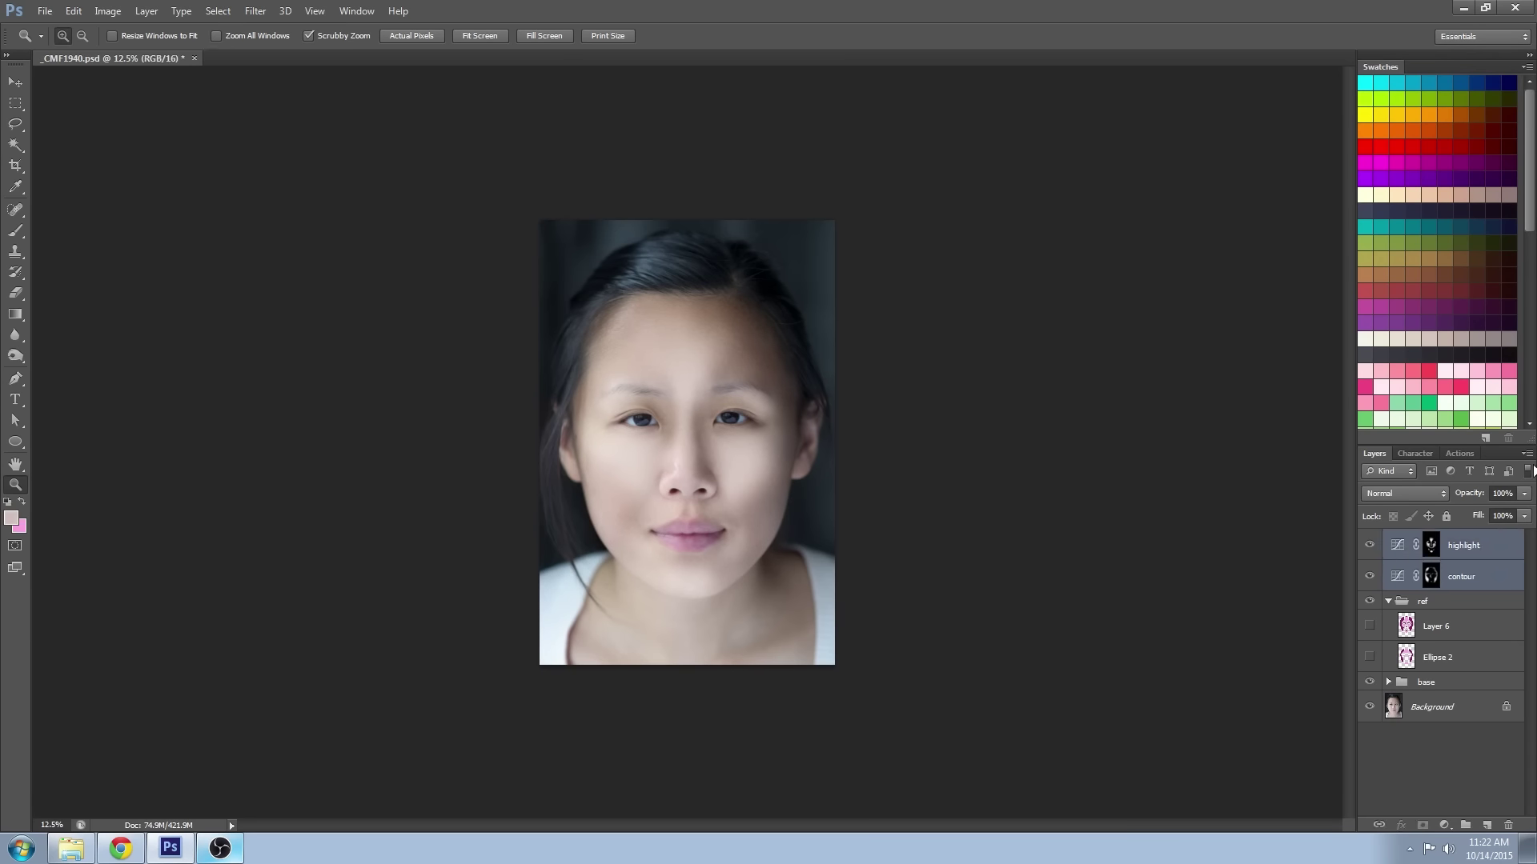
{"action": "left_click", "coordinate": [1527, 453]}
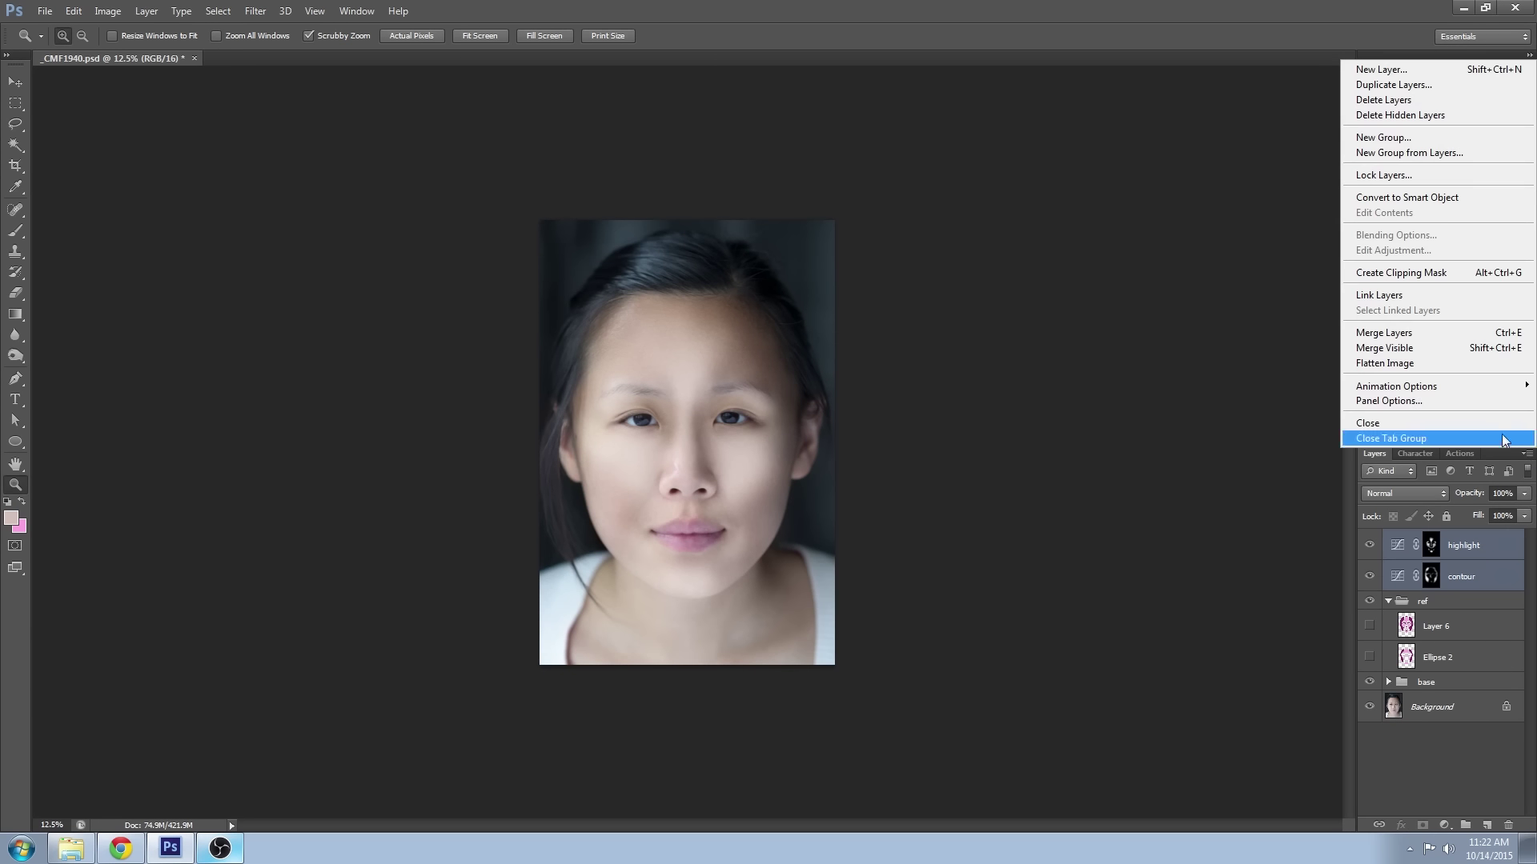
{"action": "left_click", "coordinate": [1413, 152]}
{"action": "type", "text": "c&h"}
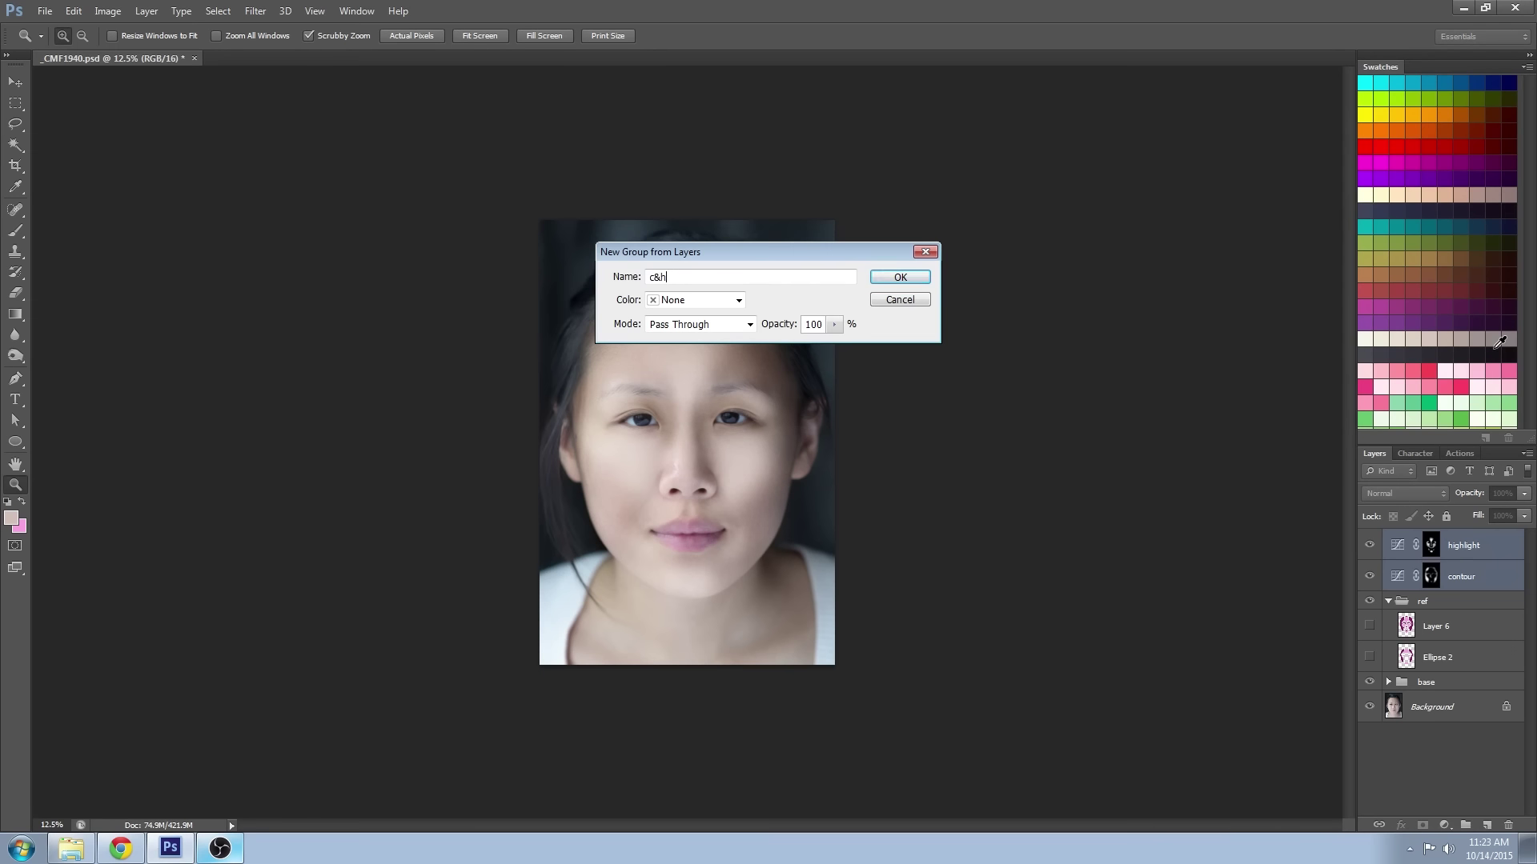
{"action": "key", "text": "Return"}
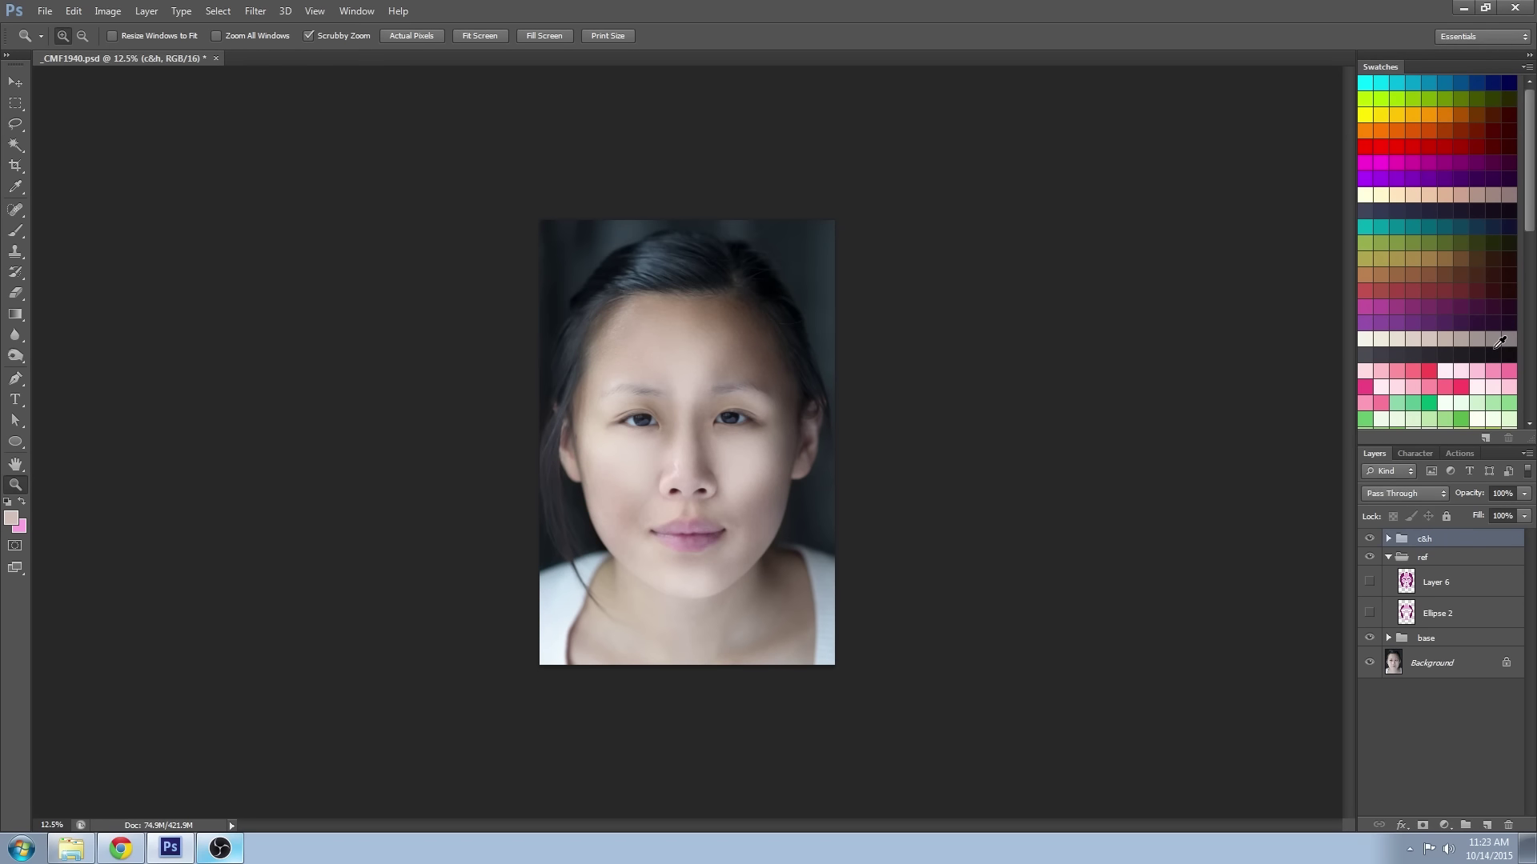
Step: Lower the c&h group's opacity to 50%
{"action": "left_click", "coordinate": [1524, 494]}
{"action": "left_click_drag", "start_coordinate": [1467, 513], "coordinate": [1491, 512]}
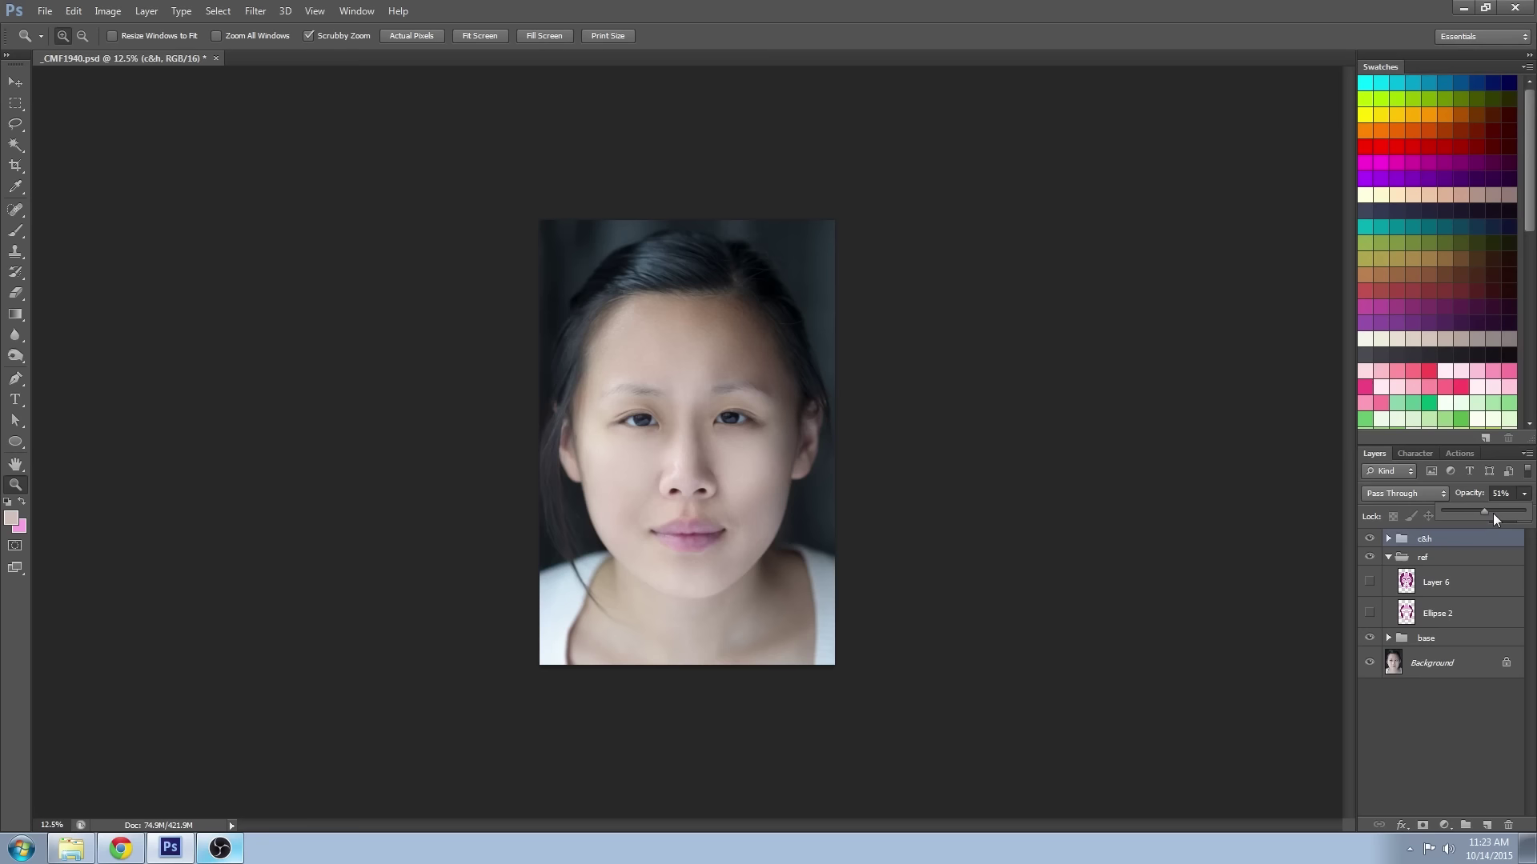
{"action": "left_click", "coordinate": [1501, 493]}
{"action": "key", "text": "Return"}
Step: Zoom in on the face to 25% and toggle the c&h group's visibility twice to compare
{"action": "left_click", "coordinate": [756, 416]}
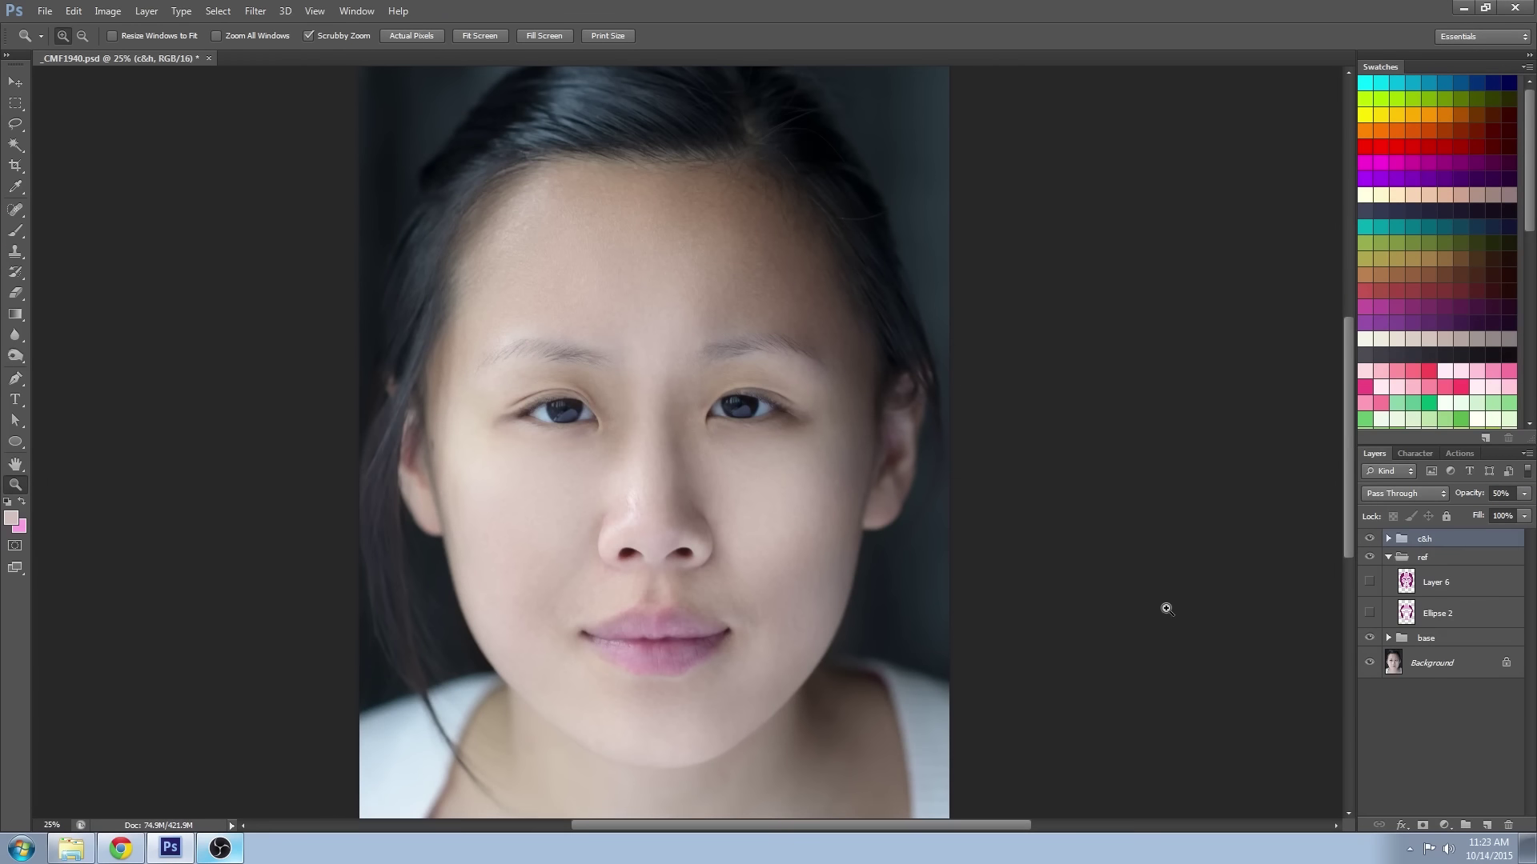
{"action": "left_click", "coordinate": [1370, 538]}
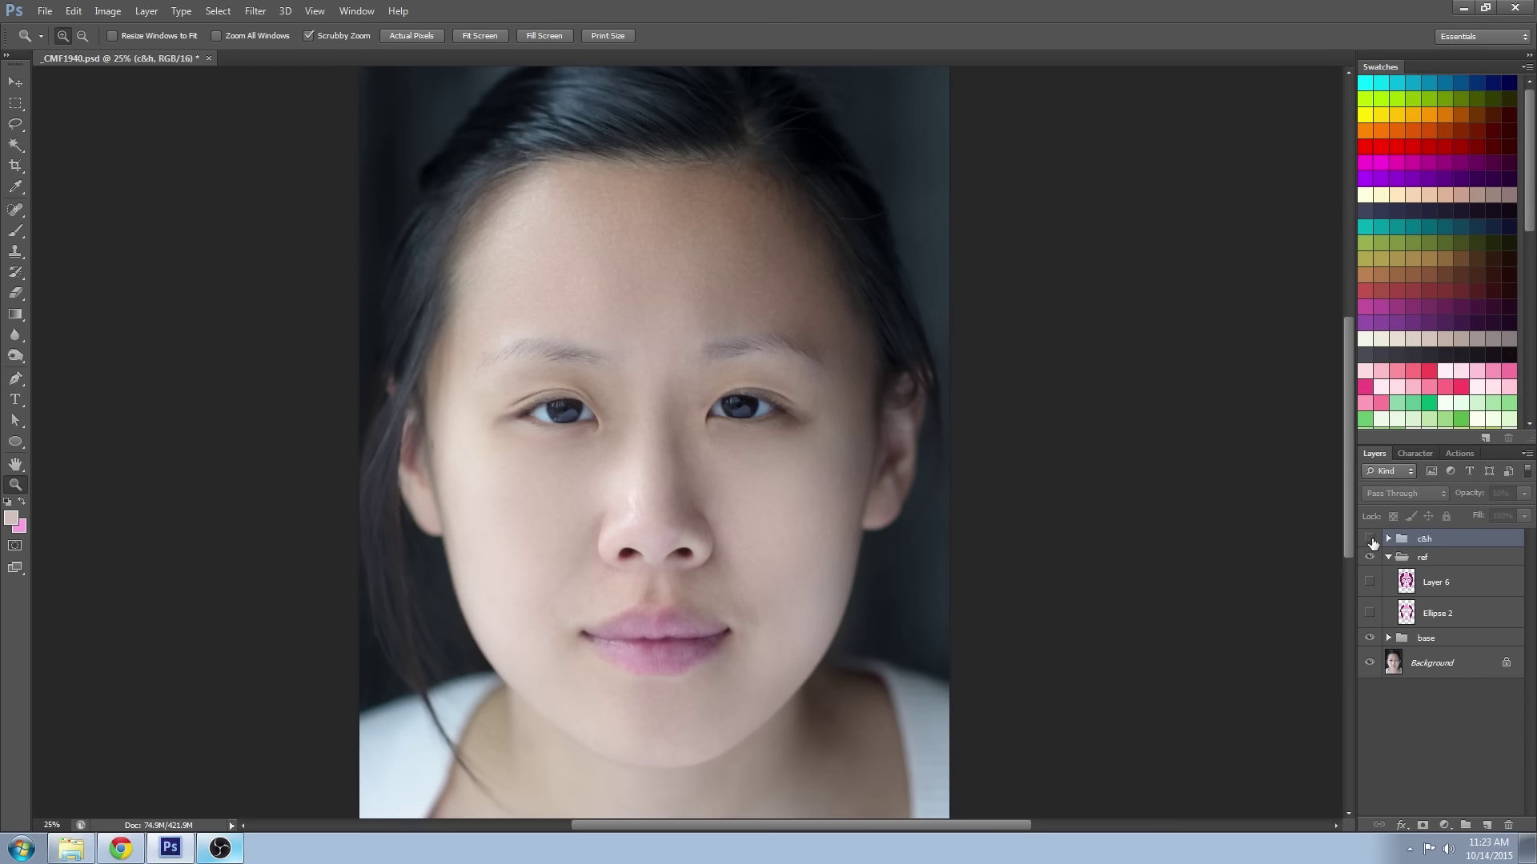
{"action": "left_click", "coordinate": [1370, 539]}
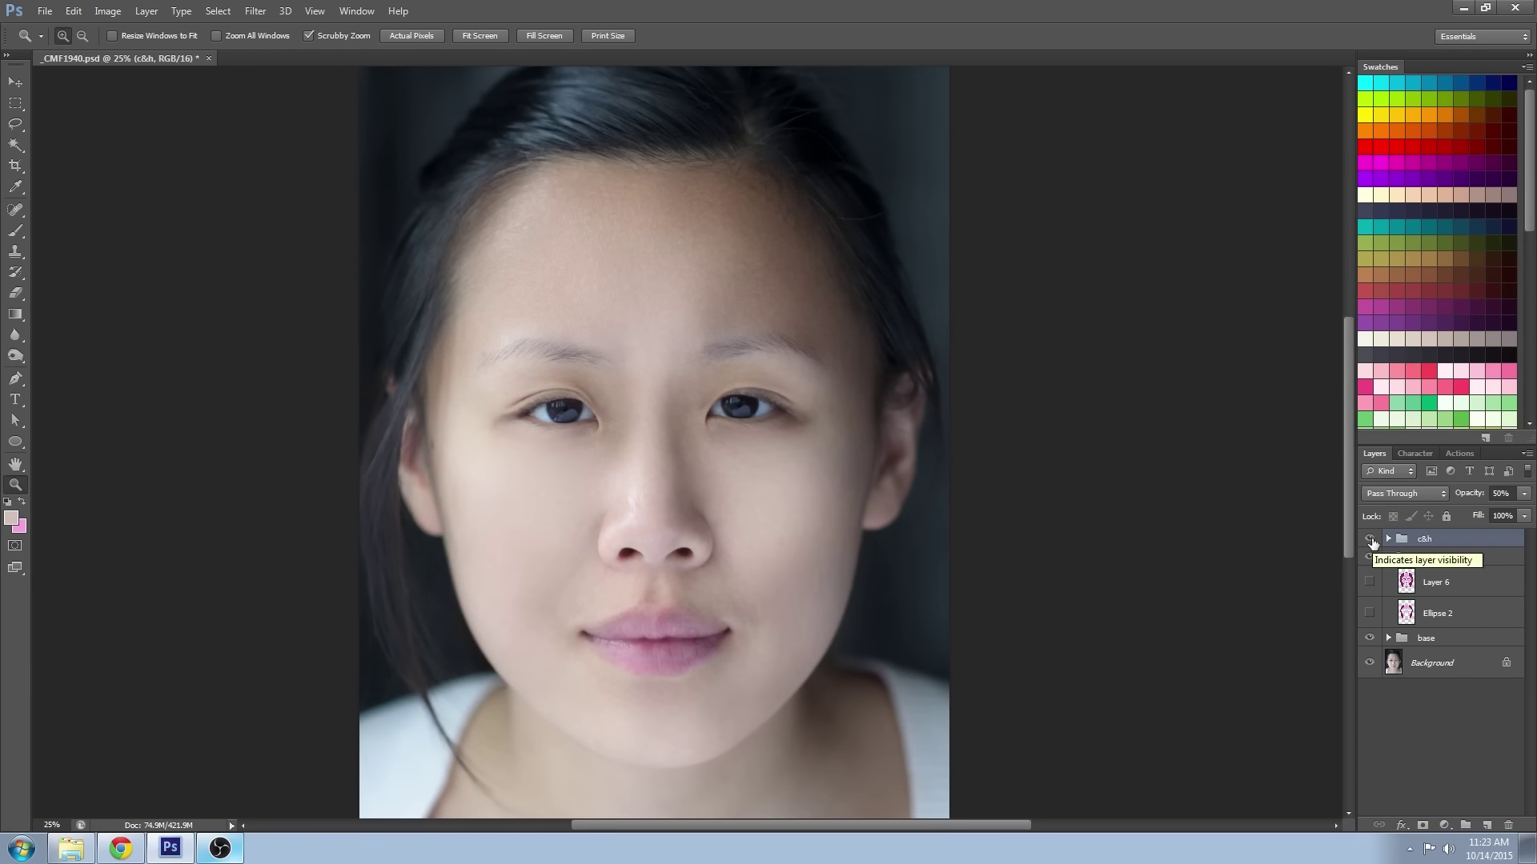
{"action": "left_click", "coordinate": [1370, 539]}
{"action": "left_click", "coordinate": [1370, 539]}
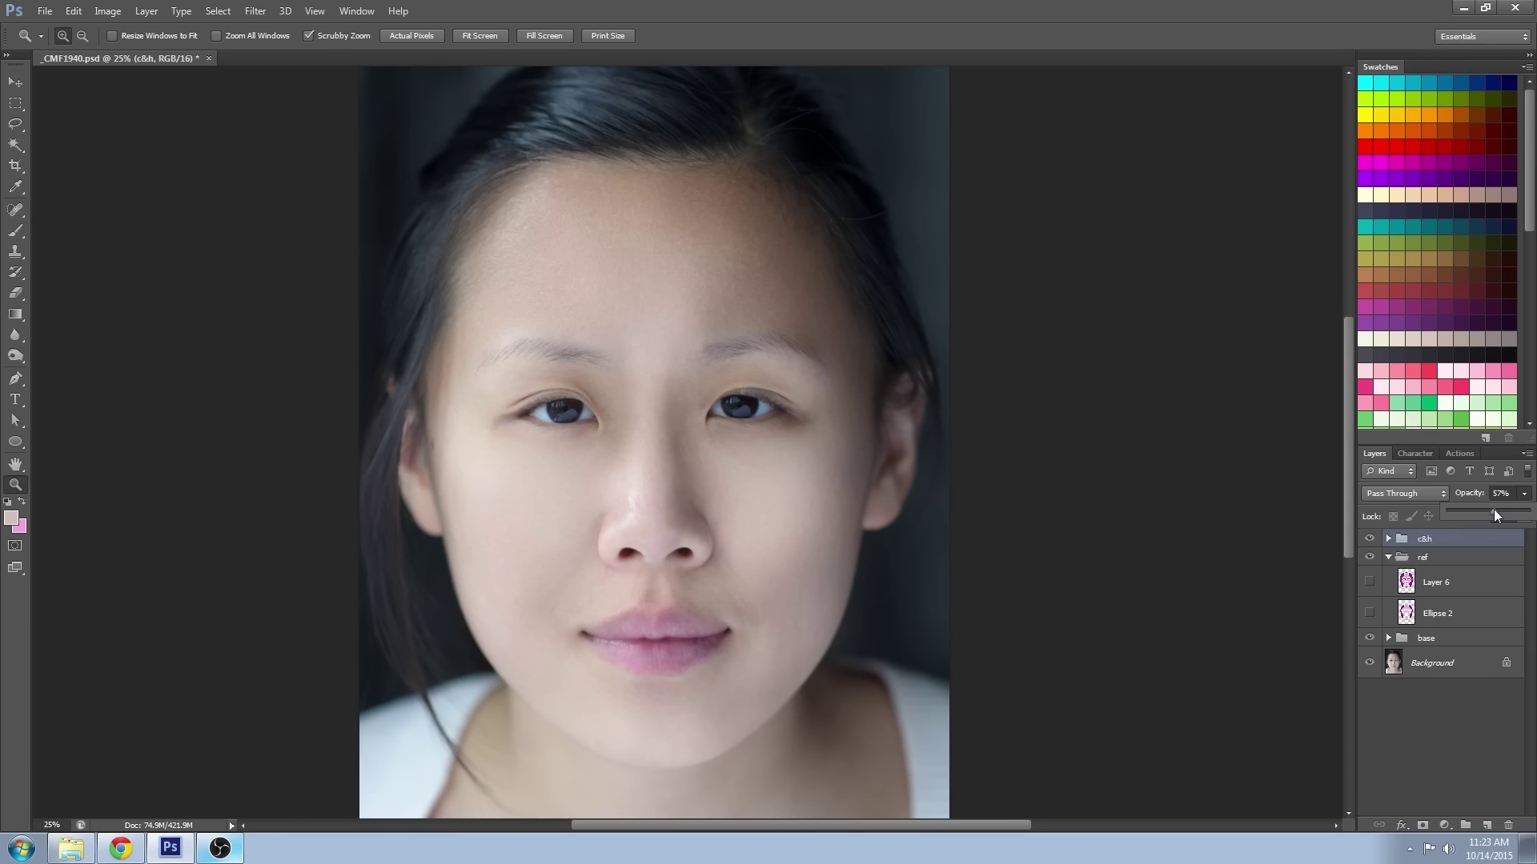
Step: Raise the c&h group's opacity to 72%, fit the portrait on screen, and hide the group for a before view
{"action": "left_click_drag", "start_coordinate": [1493, 510], "coordinate": [1505, 514]}
{"action": "right_click", "coordinate": [602, 470]}
{"action": "left_click", "coordinate": [641, 481]}
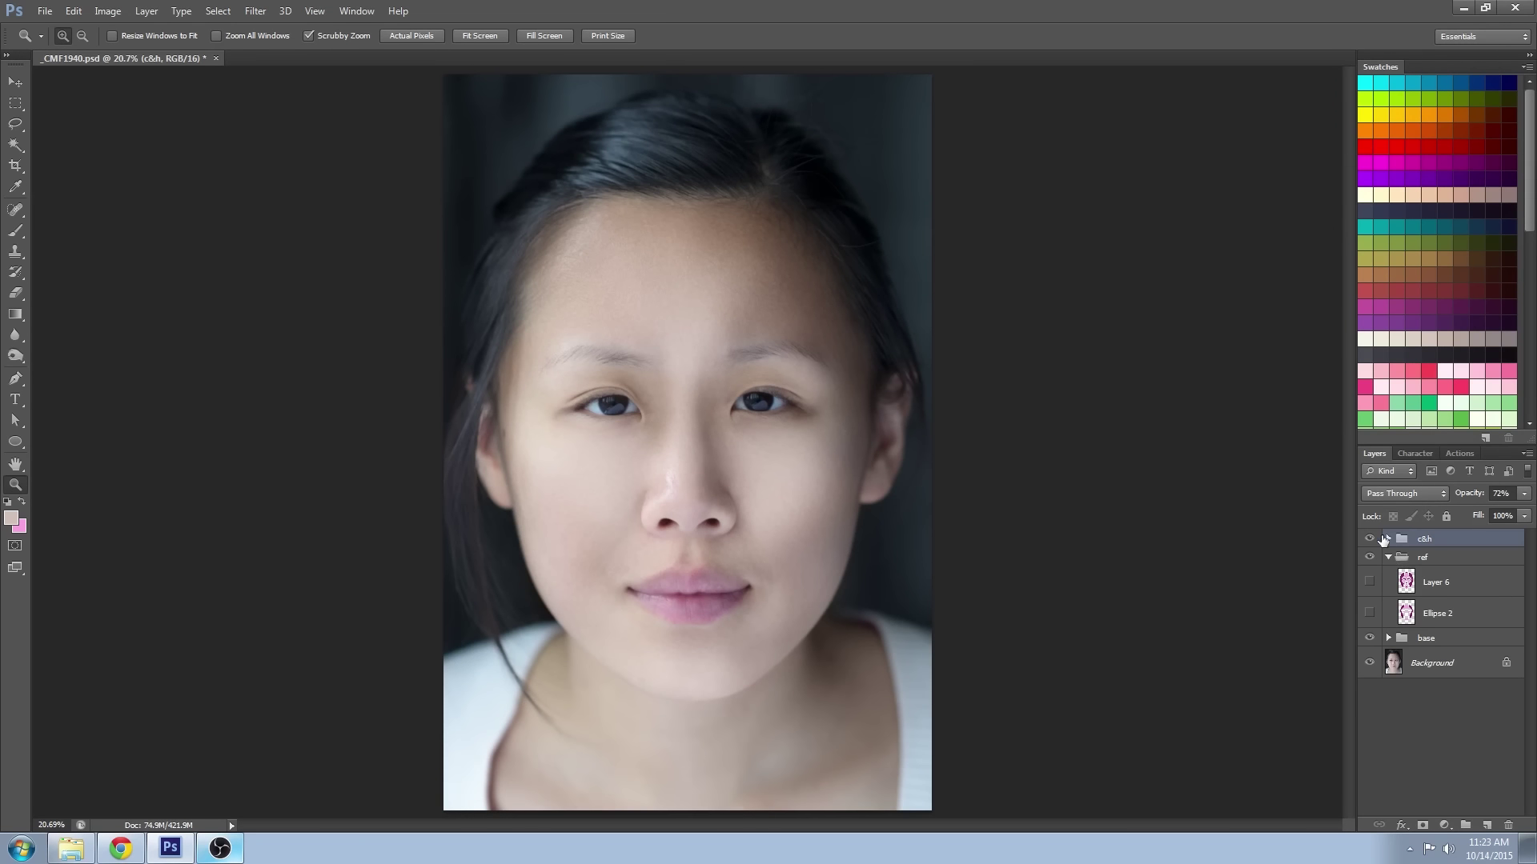
{"action": "left_click", "coordinate": [1373, 538]}
{"action": "left_click", "coordinate": [1373, 538]}
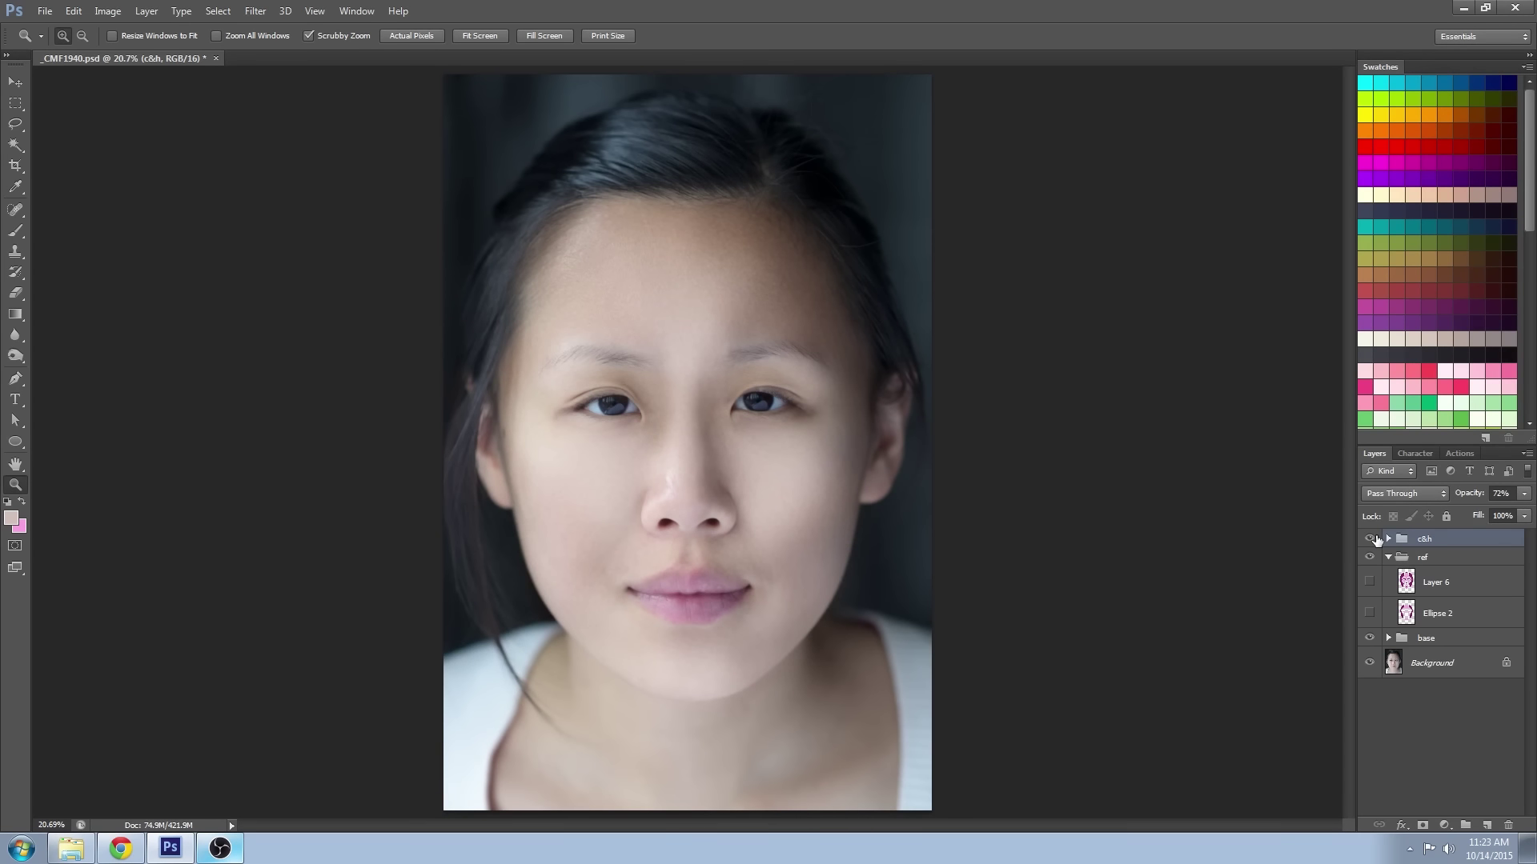